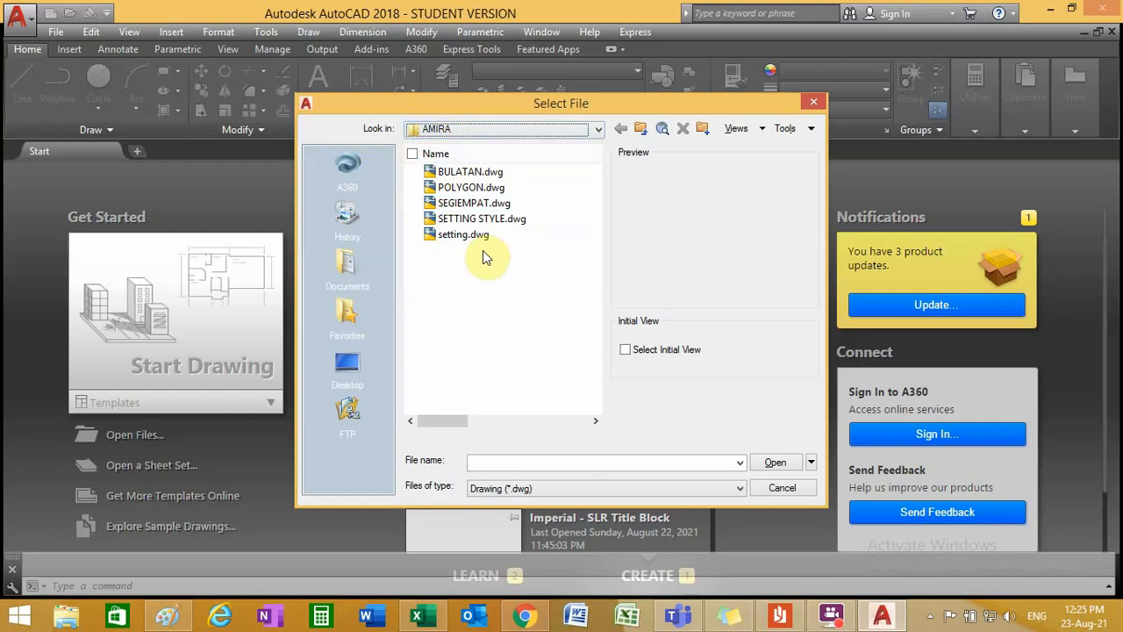
- Open the drawing SETTING STYLE.dwg from the AMIRA folder
left_click(491, 221)
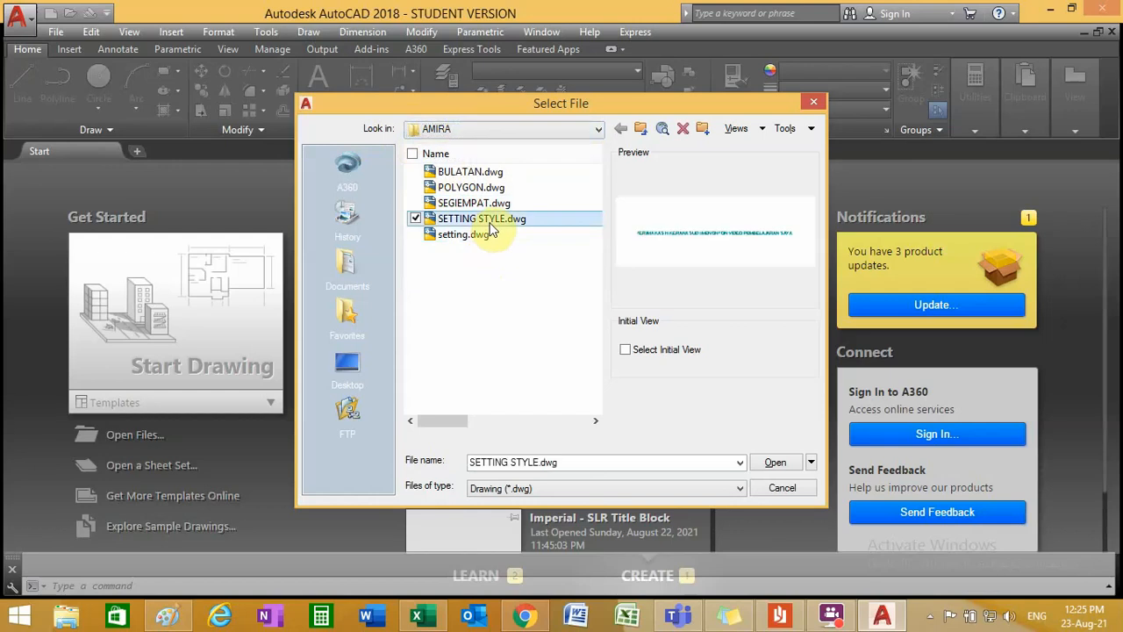
left_click(490, 233)
left_click(504, 223)
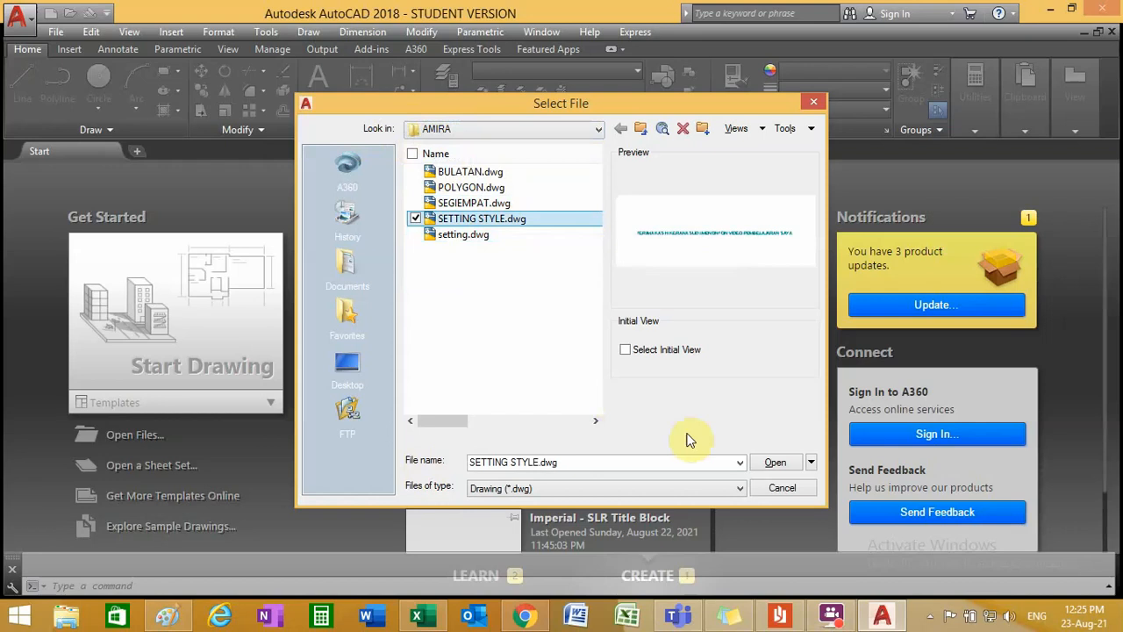
left_click(774, 465)
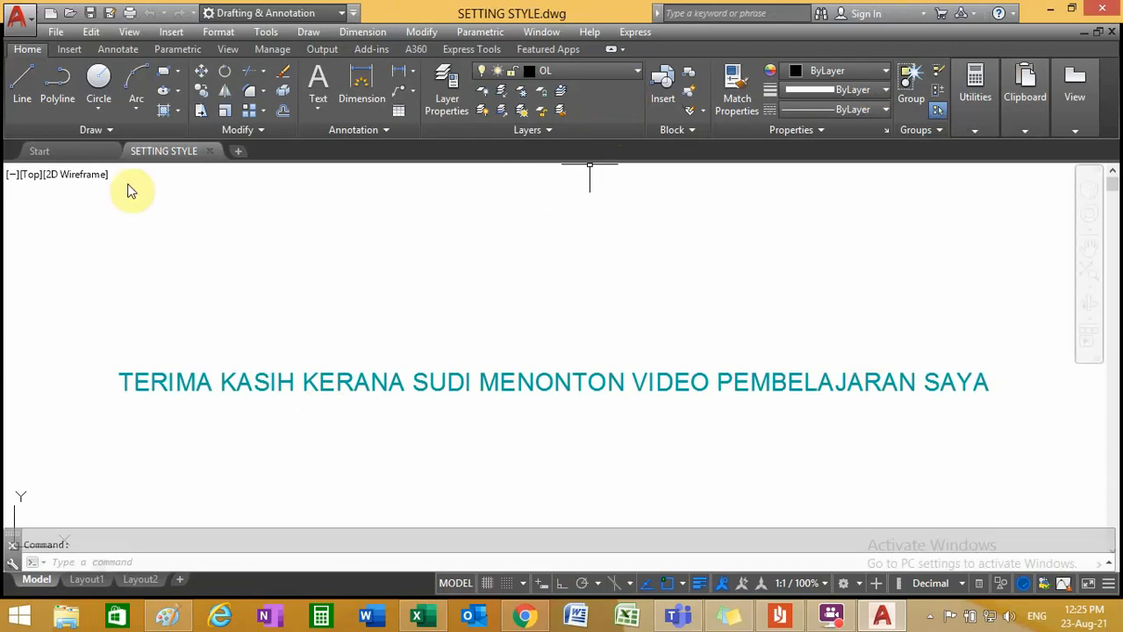
- Examine the drawing's available text styles and its list of layers without changing either
left_click(117, 50)
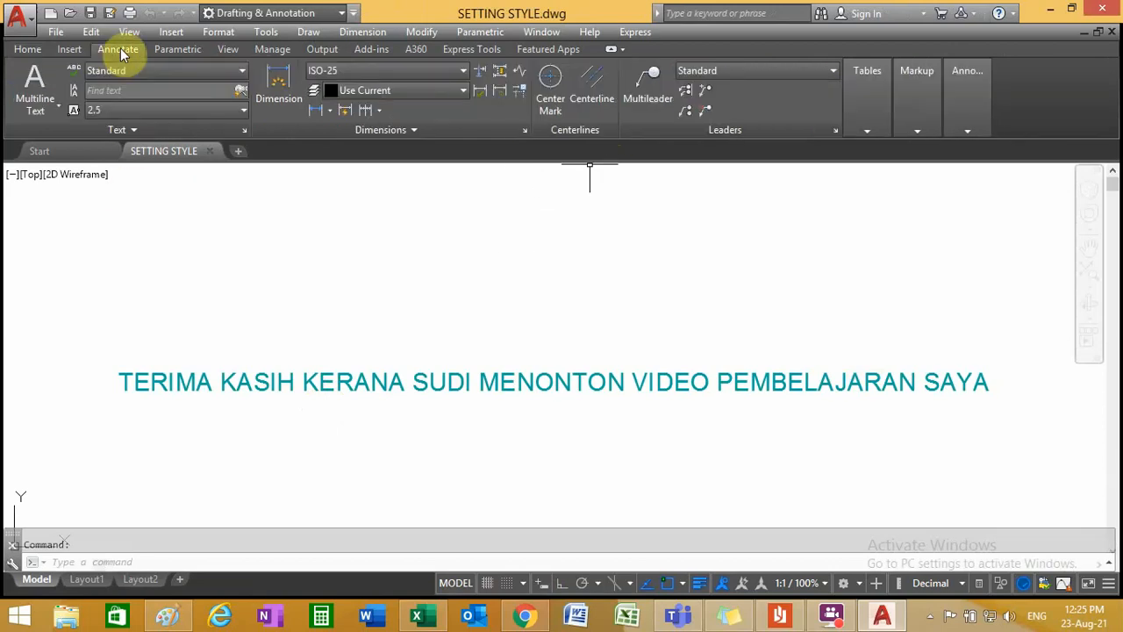
left_click(242, 70)
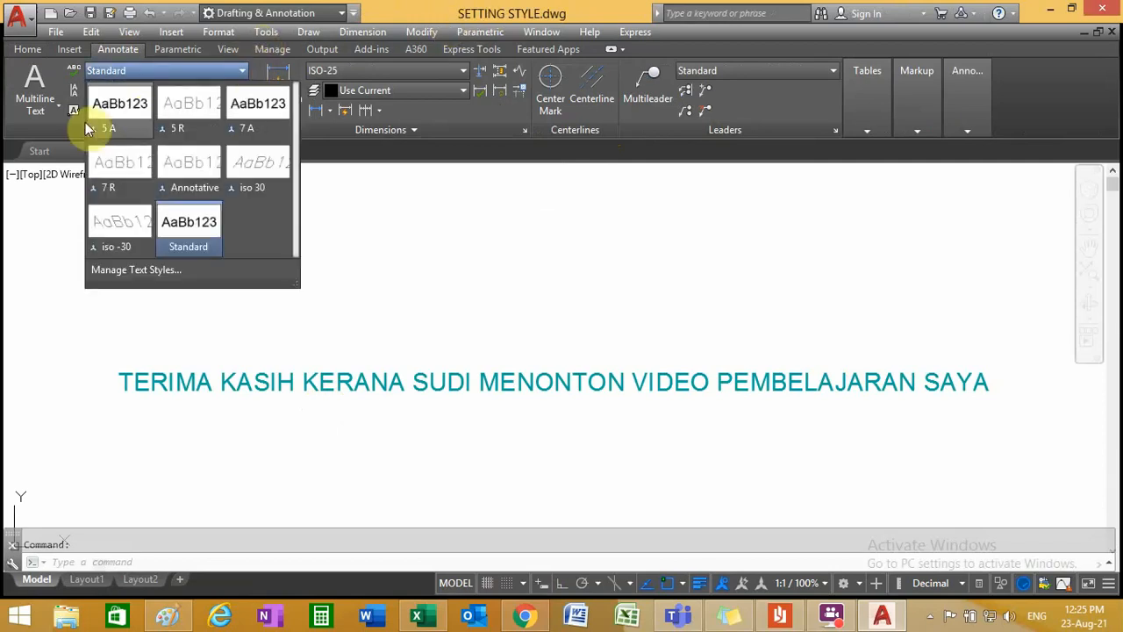
left_click(243, 72)
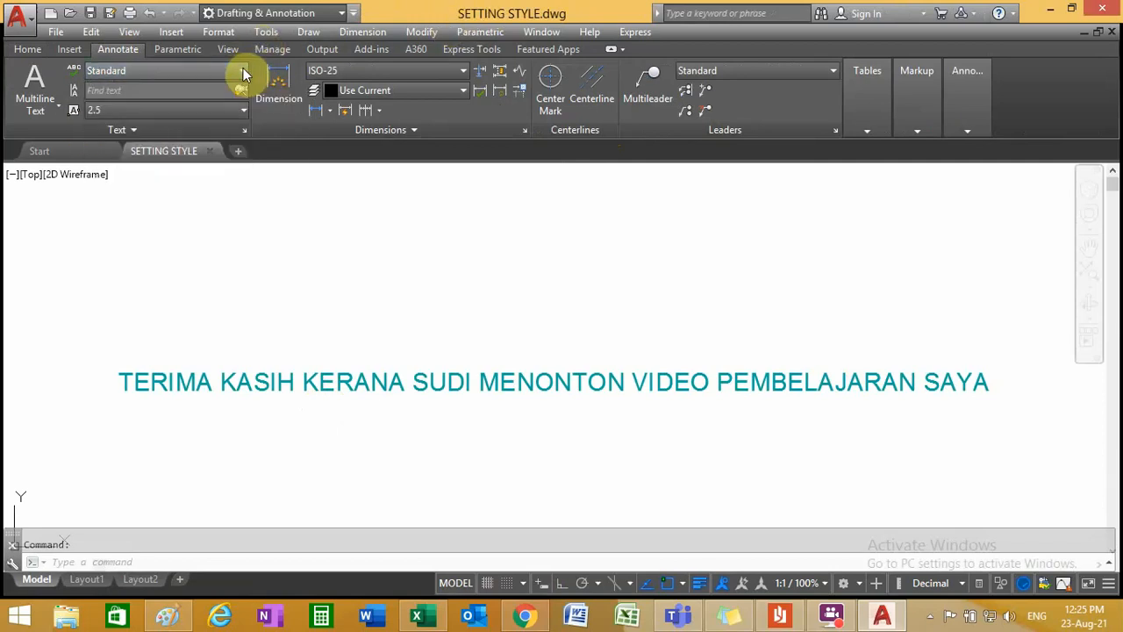
left_click(27, 49)
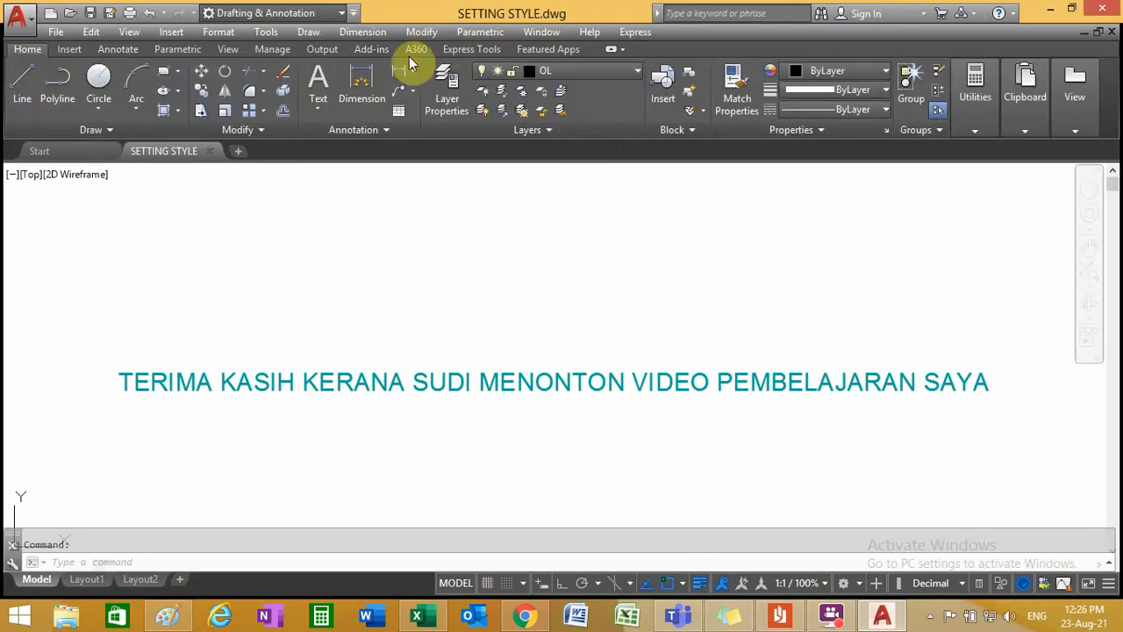
left_click(586, 74)
left_click(591, 71)
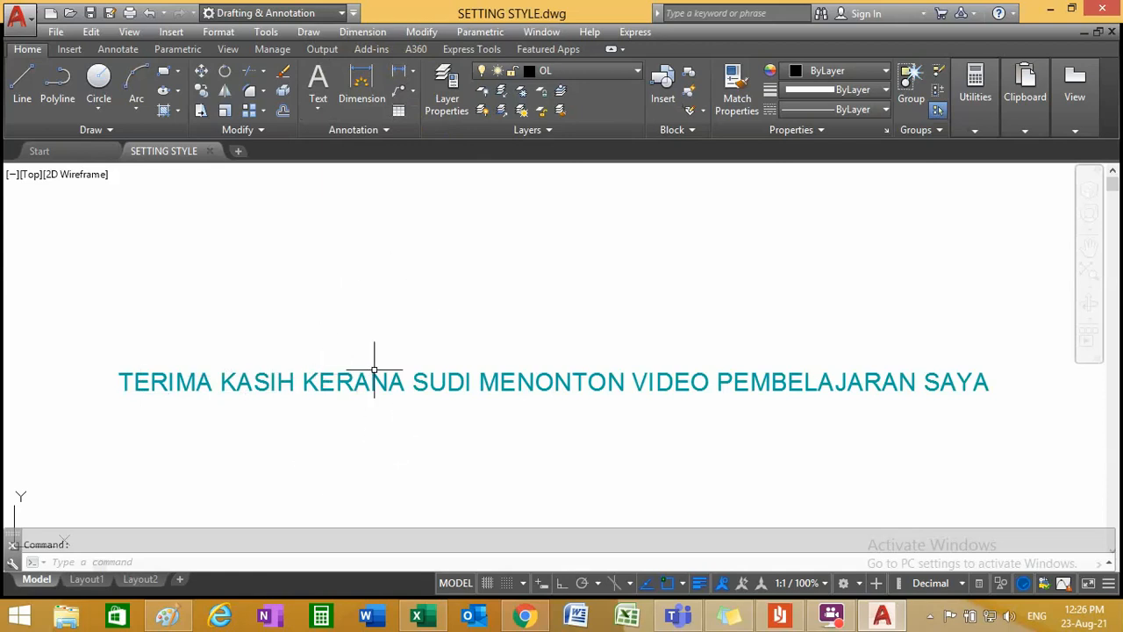
- Open the ISO-25 dimension style for modification from the Dimension Style Manager
left_click(219, 32)
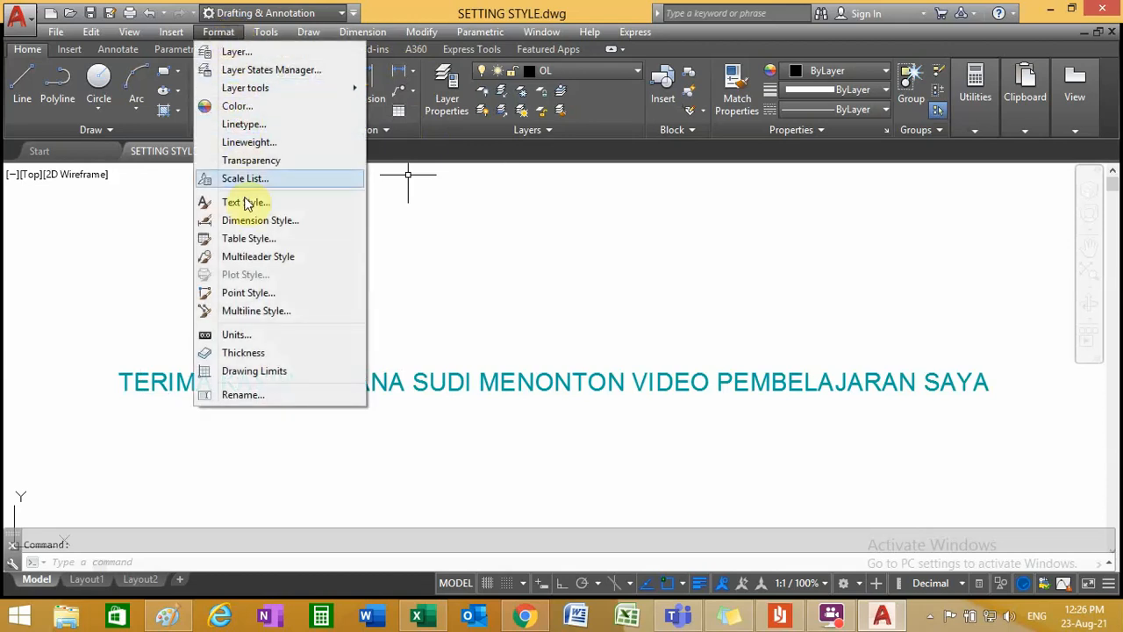
left_click(287, 229)
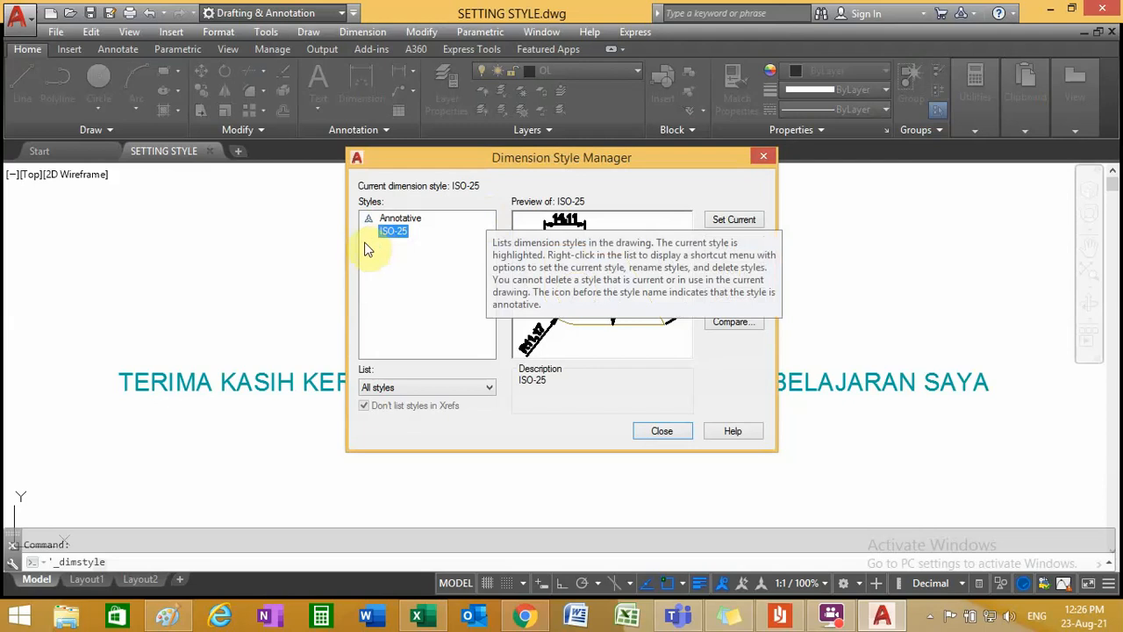
left_click(400, 220)
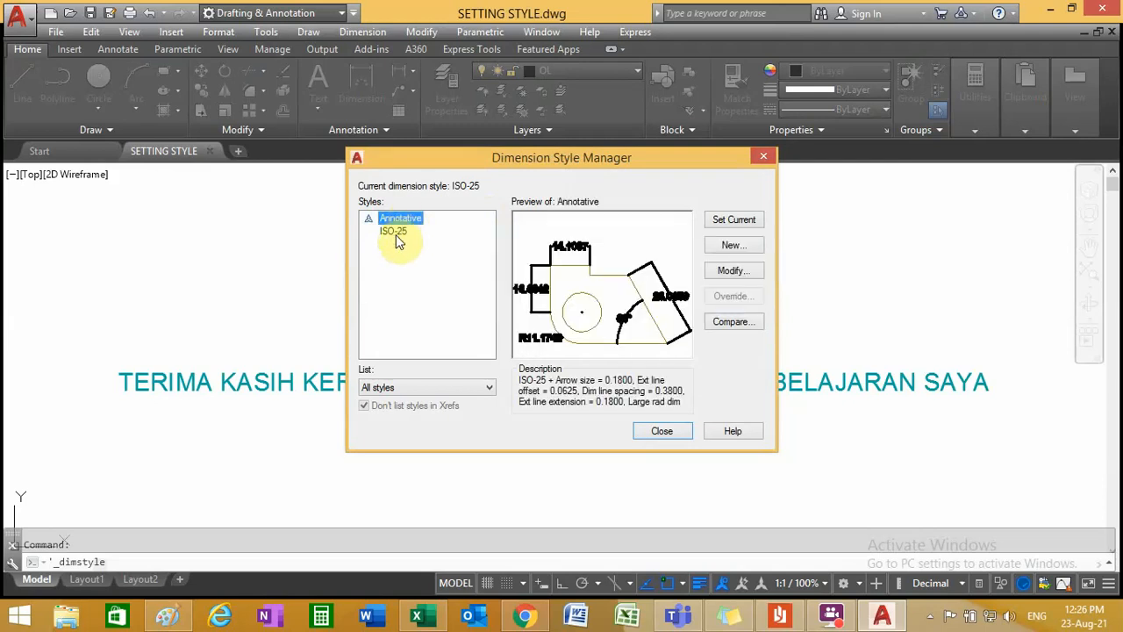
left_click(400, 232)
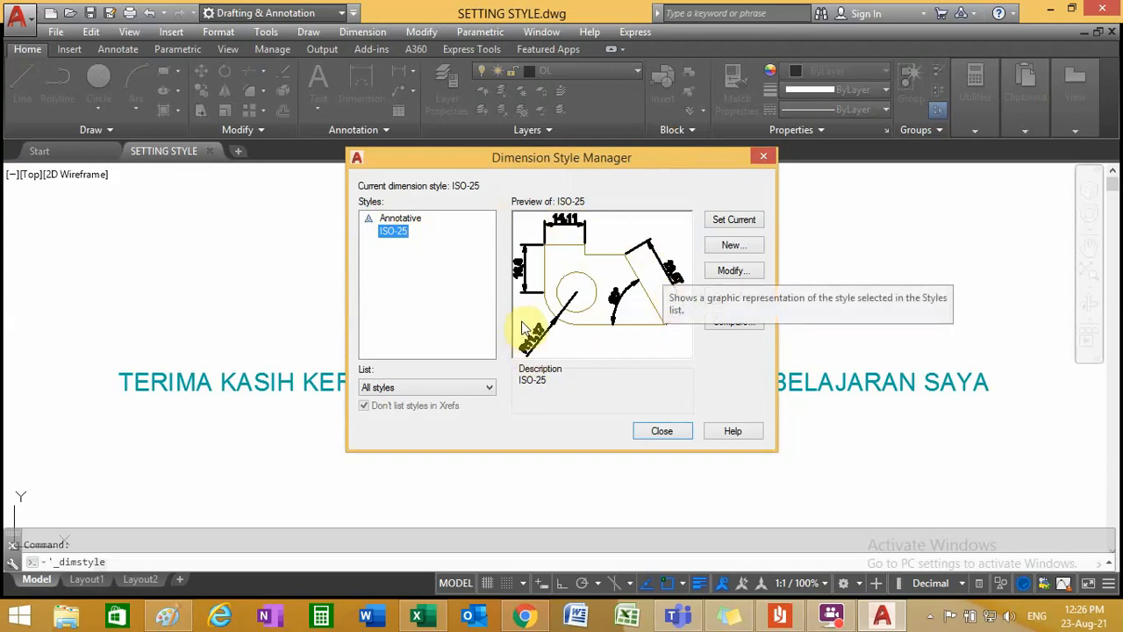
left_click(732, 274)
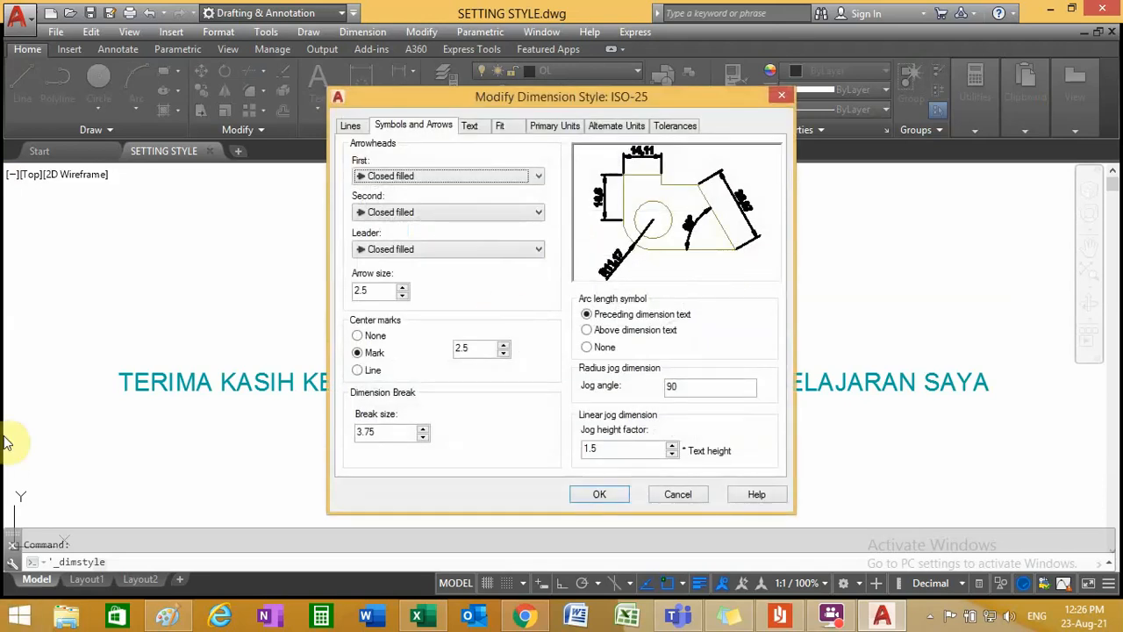
- Return from the dimensioning PDF to AutoCAD and set ISO-25's extension lines to extend 3 beyond the dimension lines
left_click(352, 128)
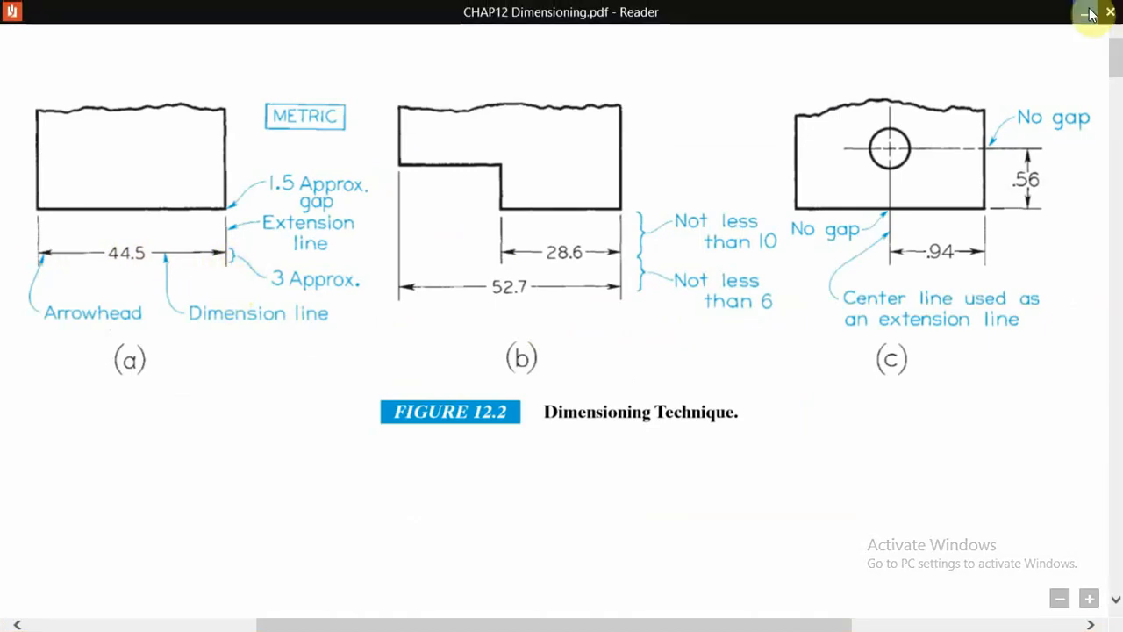
left_click(1089, 8)
left_click_drag(750, 324, 718, 324)
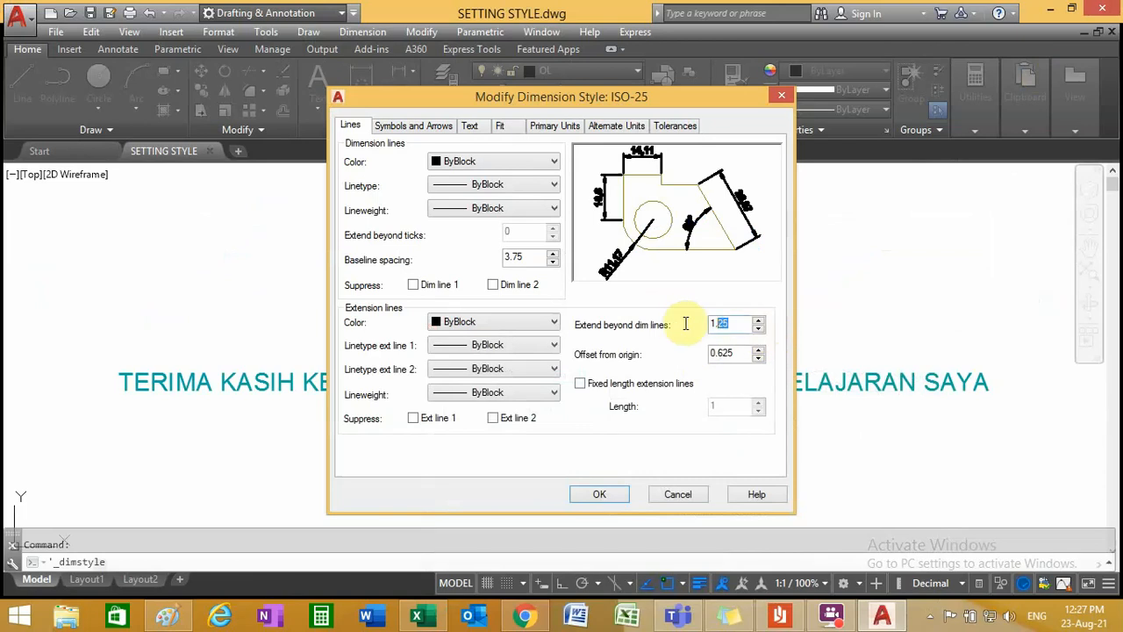
type("3")
left_click(737, 357)
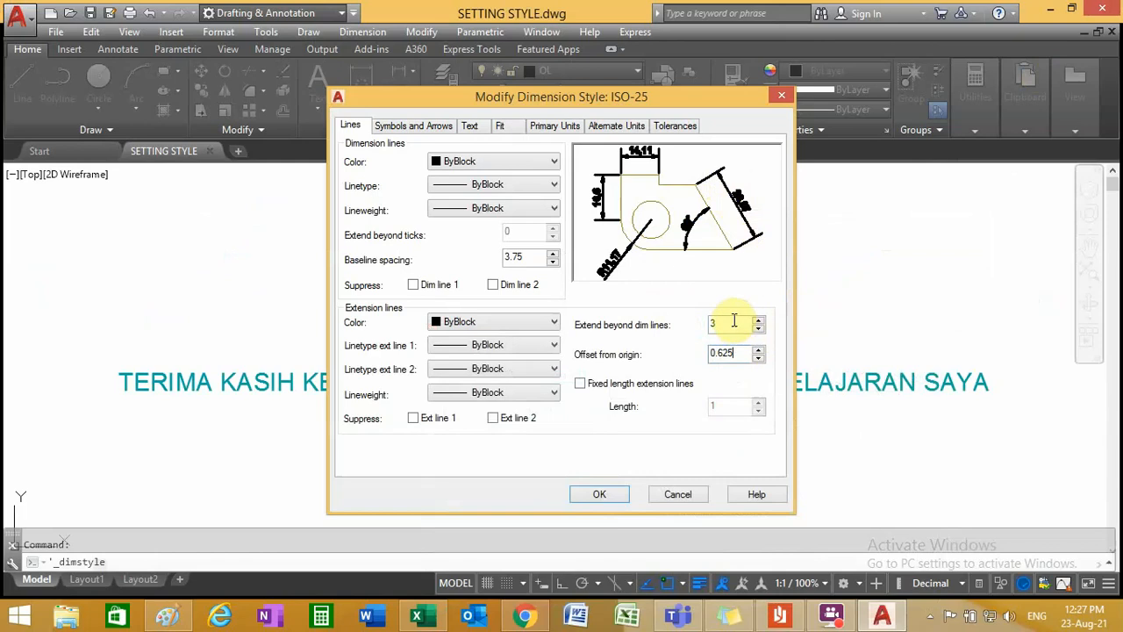
- Try extending the extension lines 10 beyond the dimension lines, and set the value back to 3
left_click_drag(734, 322, 702, 323)
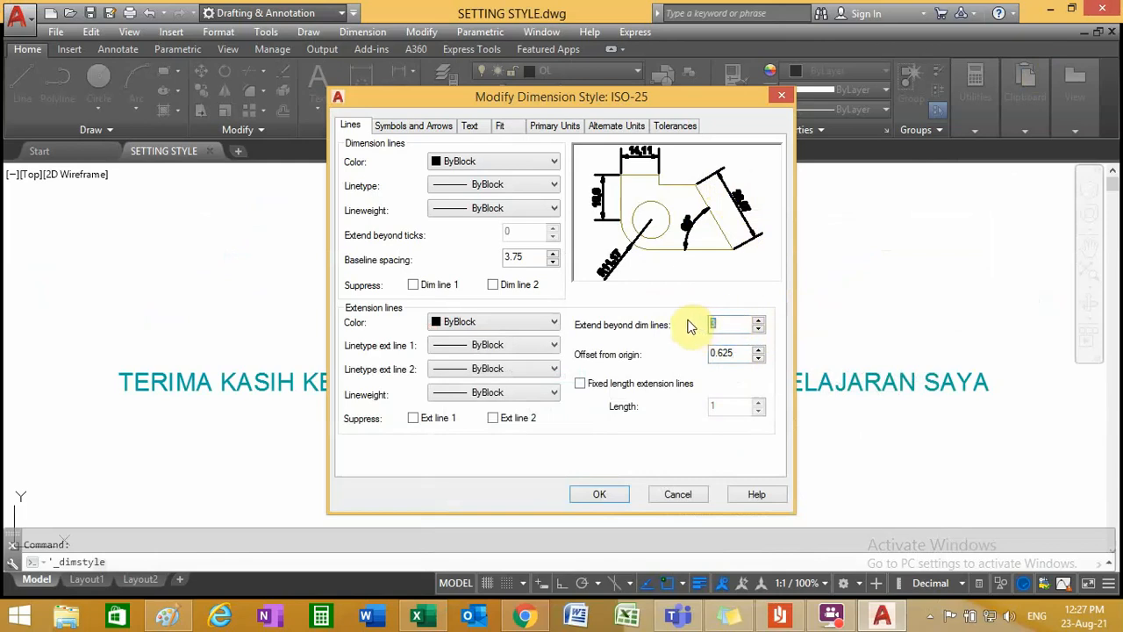
type("10")
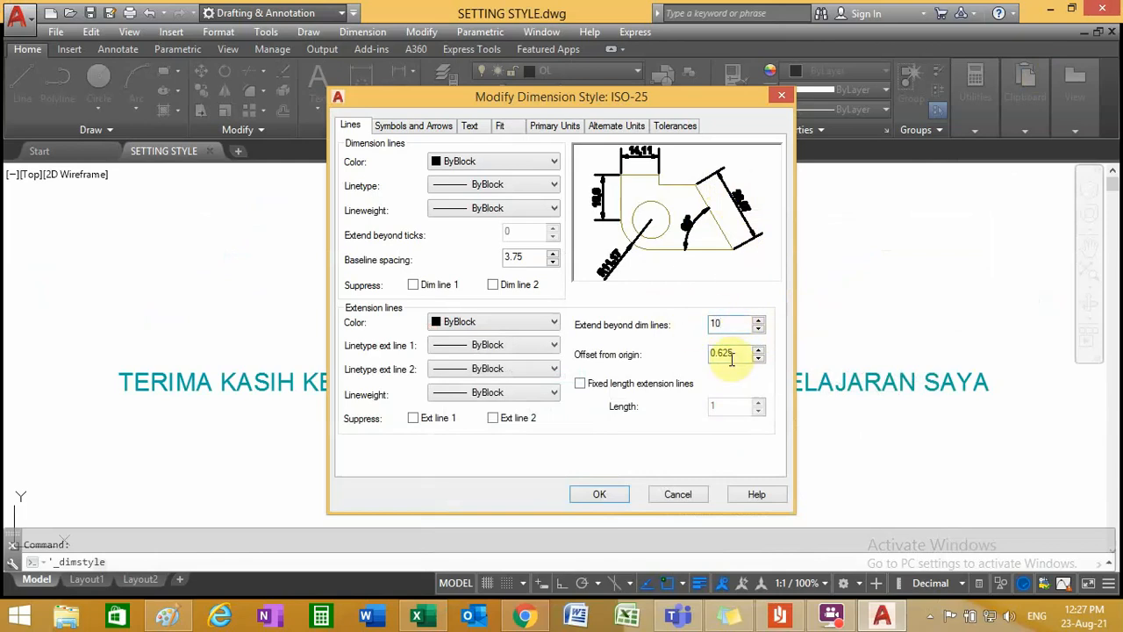
left_click(728, 355)
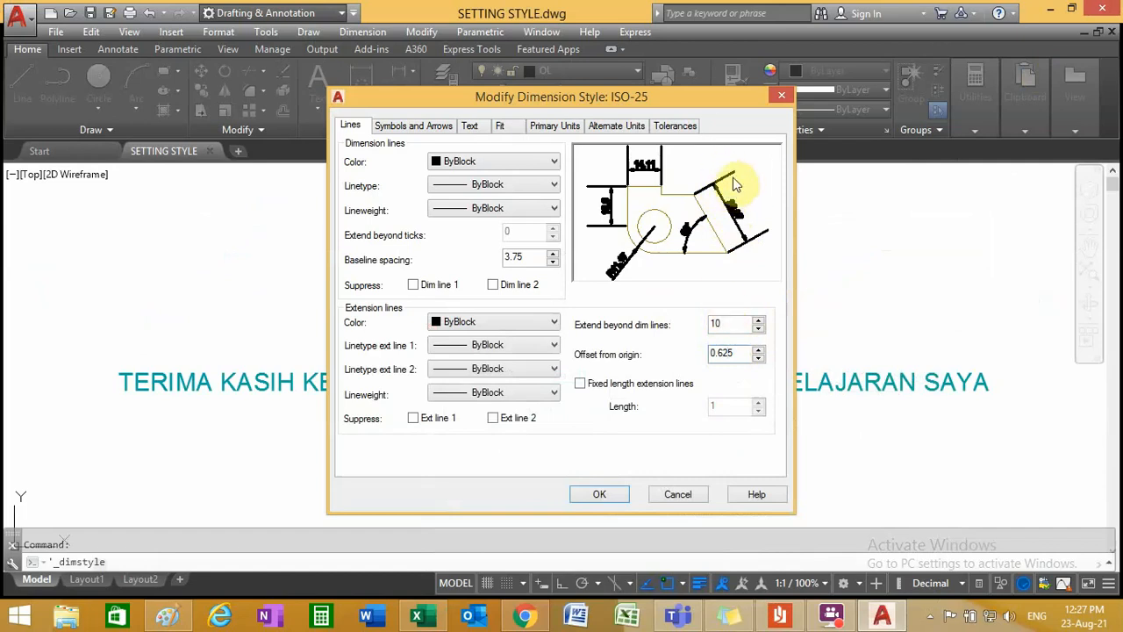
left_click_drag(729, 324, 694, 324)
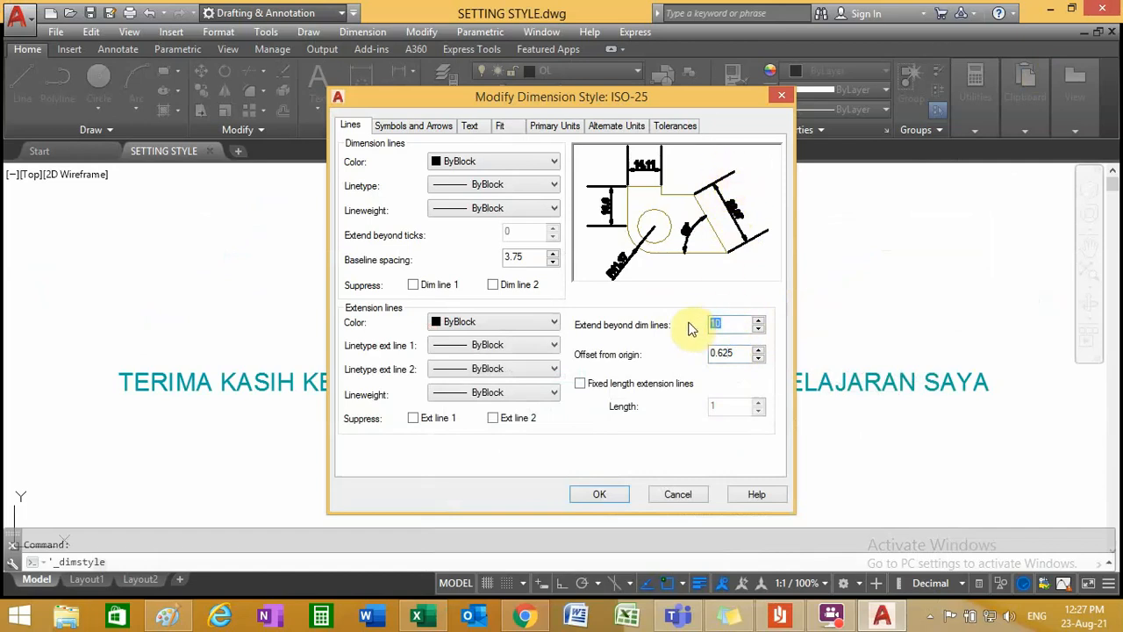
type("3")
left_click(728, 355)
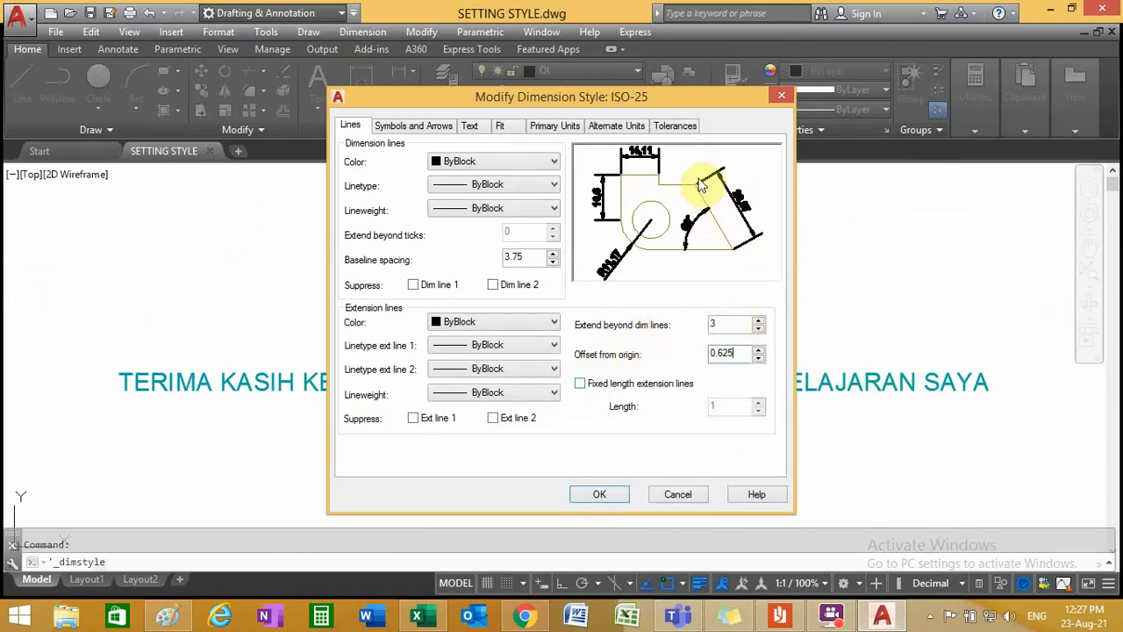
- Consult the extension line gap in CHAP12 Dimensioning.pdf, return to AutoCAD and try an offset from origin of 5
left_click(780, 617)
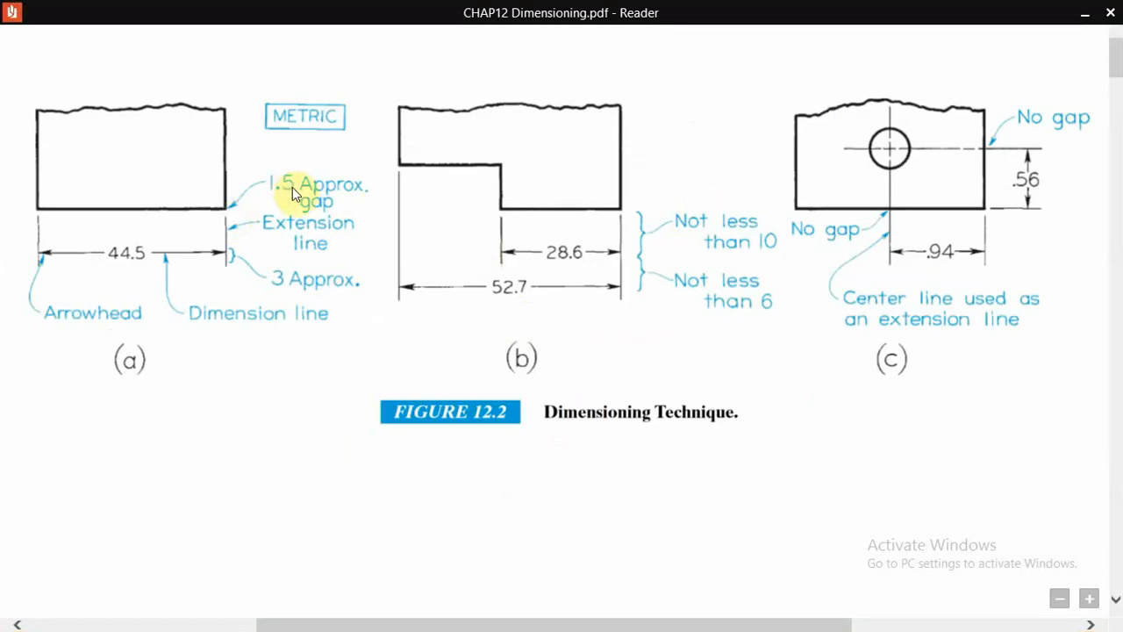
left_click(1088, 9)
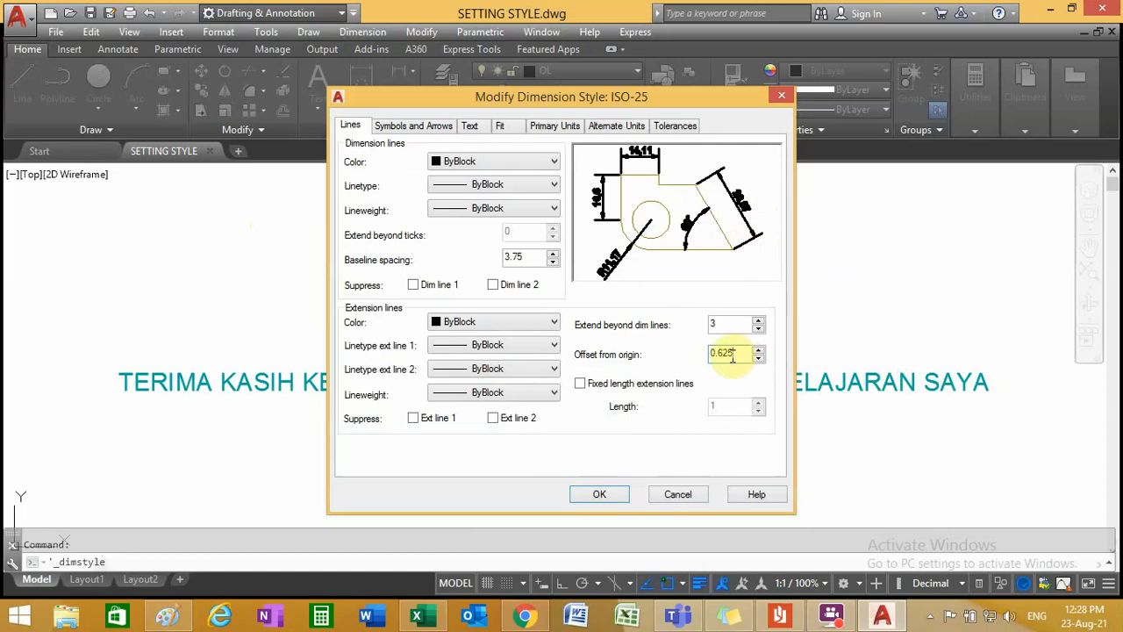
left_click_drag(732, 357, 683, 361)
type("5")
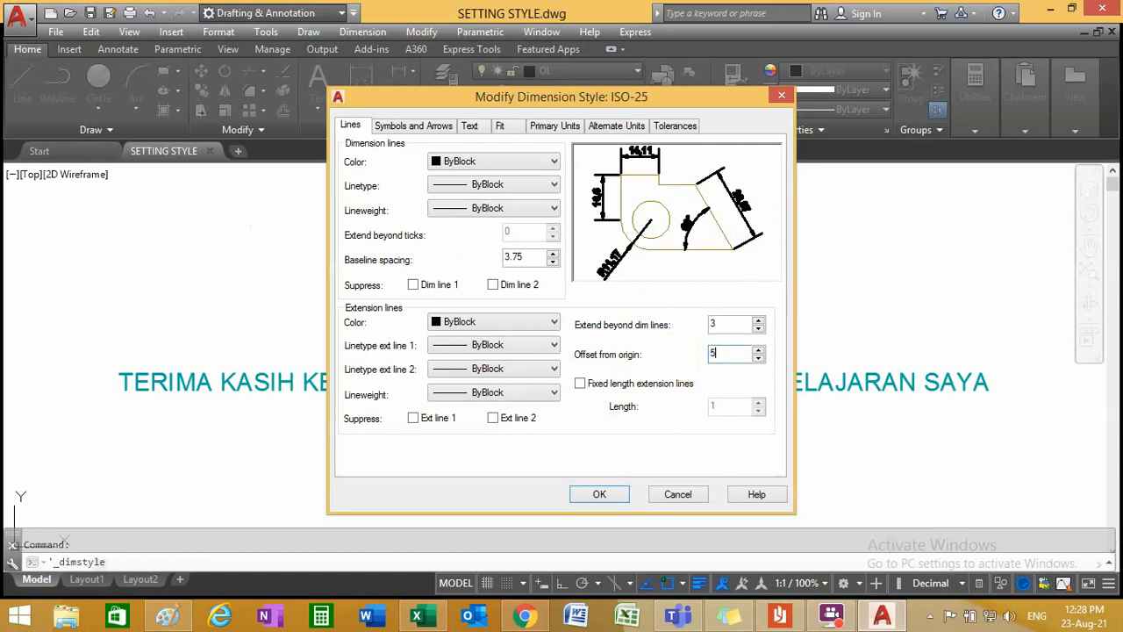
left_click(731, 322)
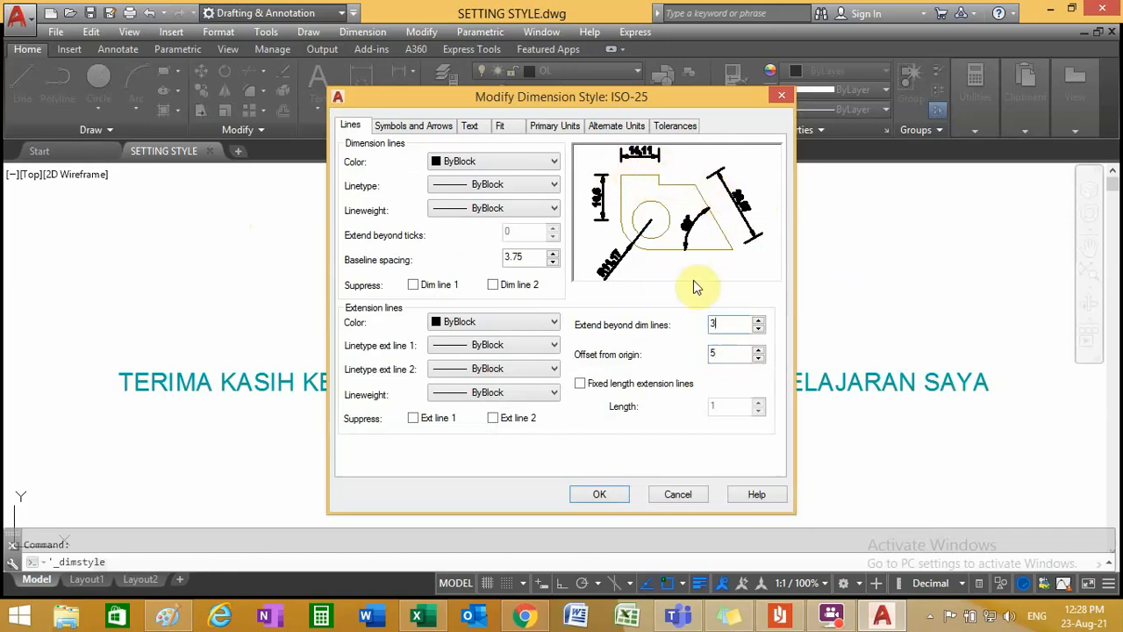
- Set the extension lines' offset from origin to 1.5
double_click(718, 354)
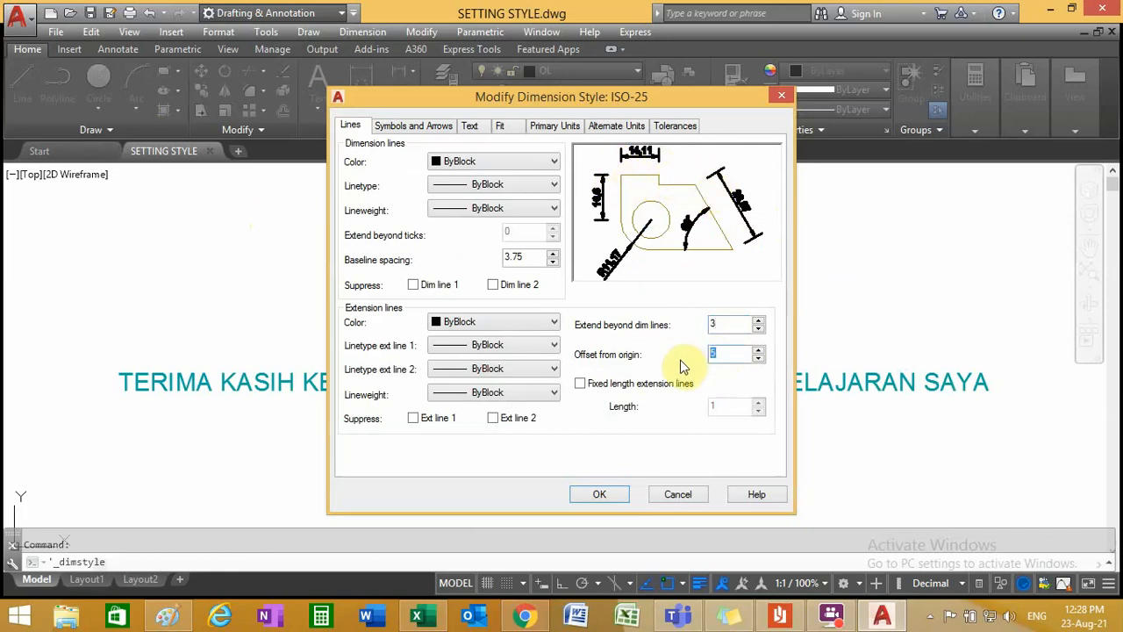
type("1.5")
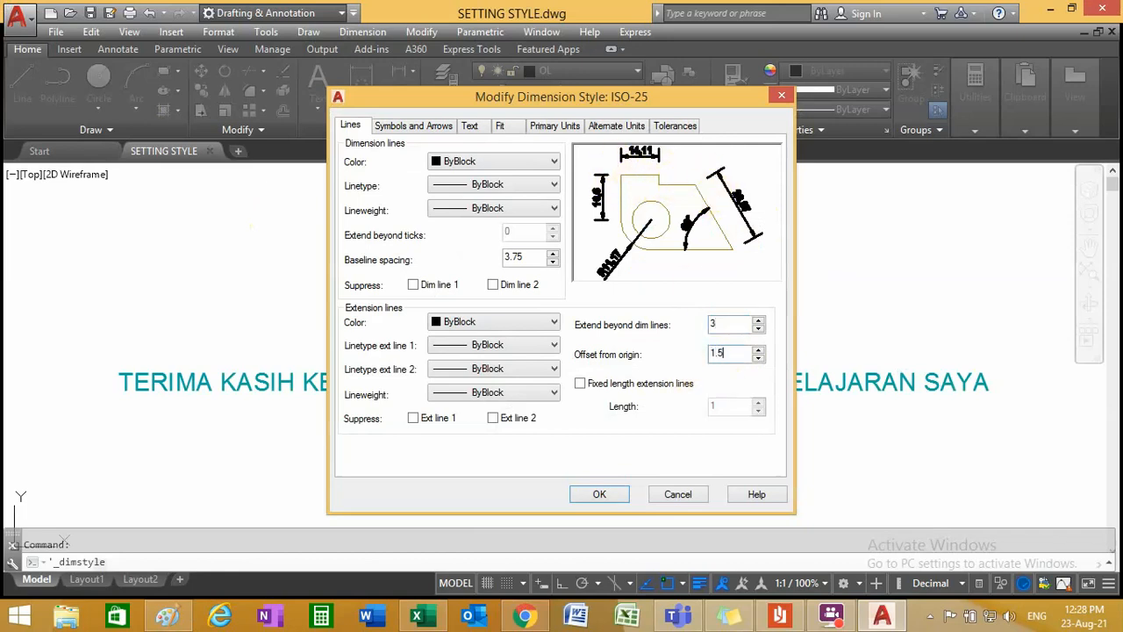
left_click(719, 322)
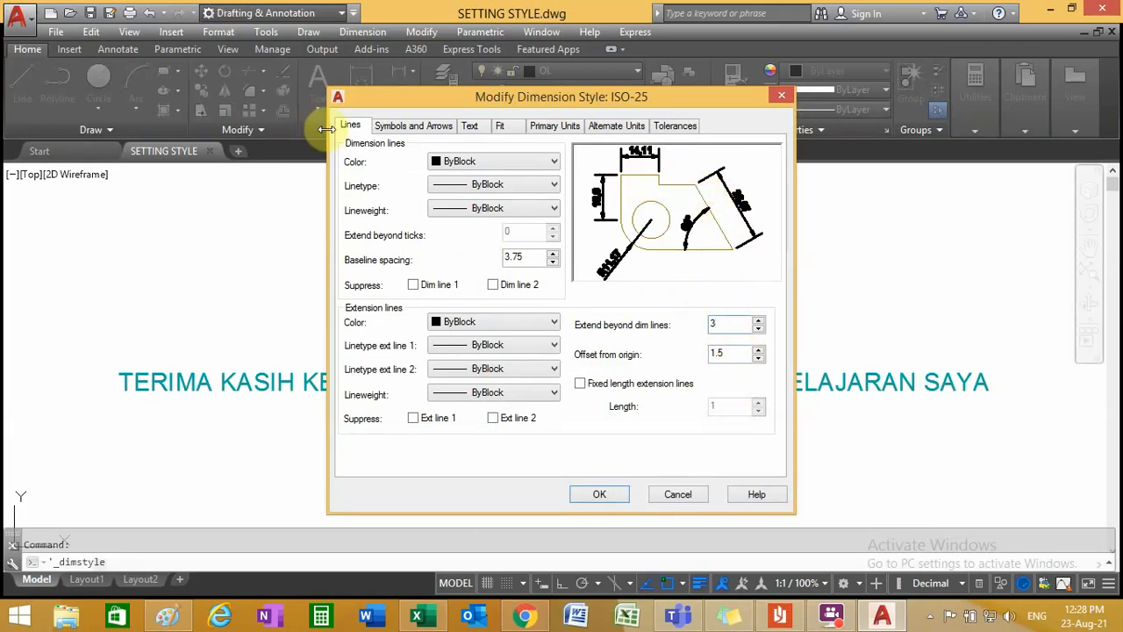
- Try the Box arrowhead for the first end of the ISO-25 dimension lines
left_click(408, 128)
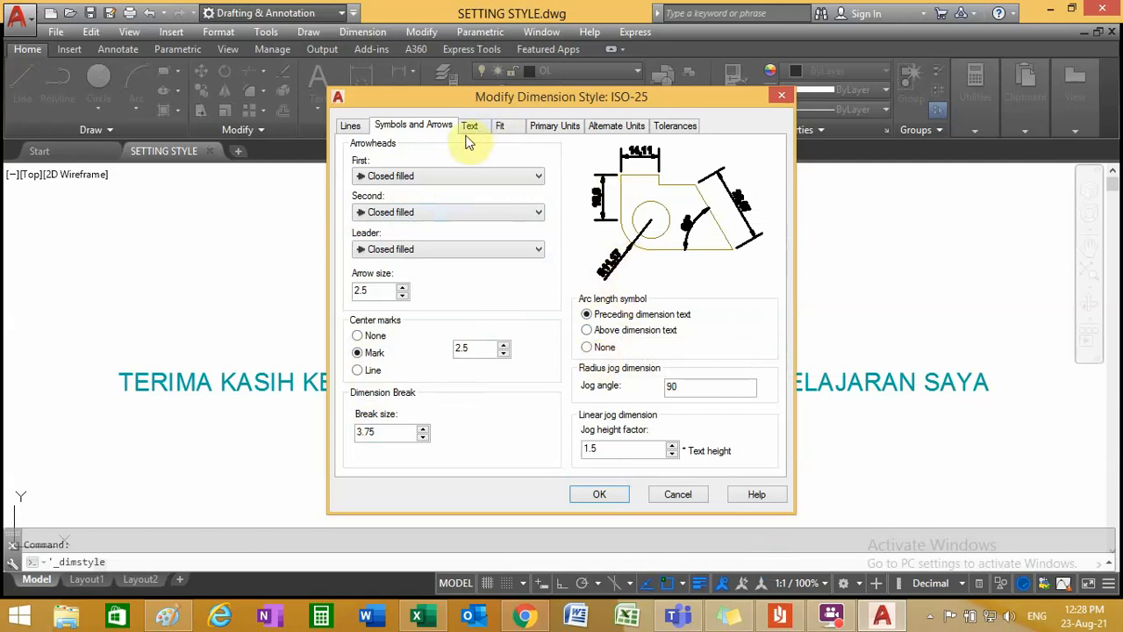
left_click(378, 176)
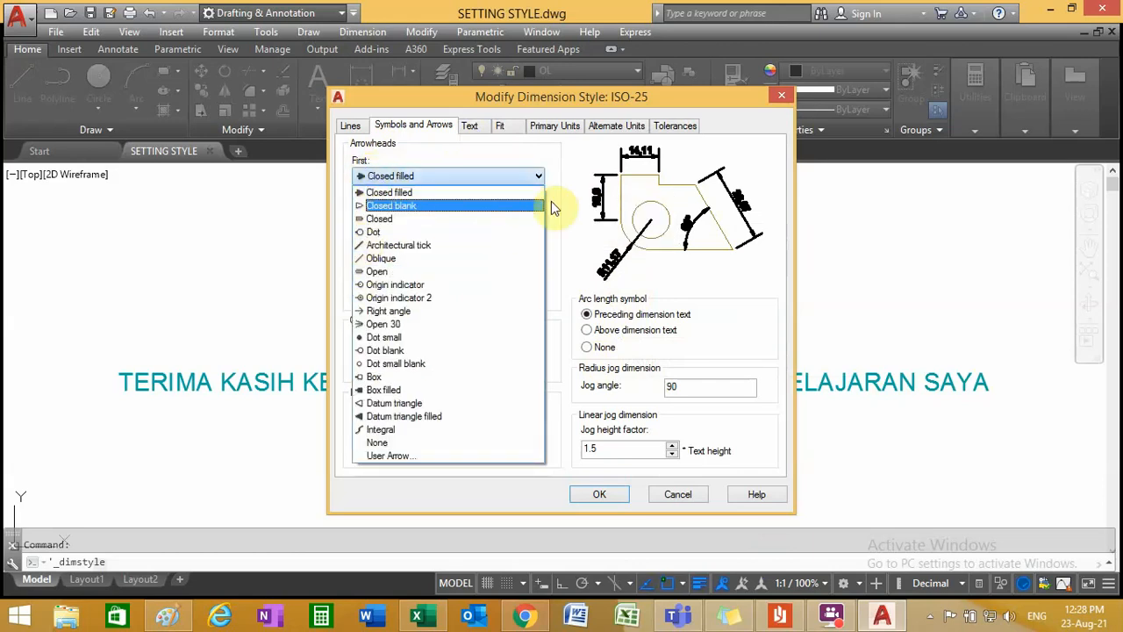
left_click(399, 377)
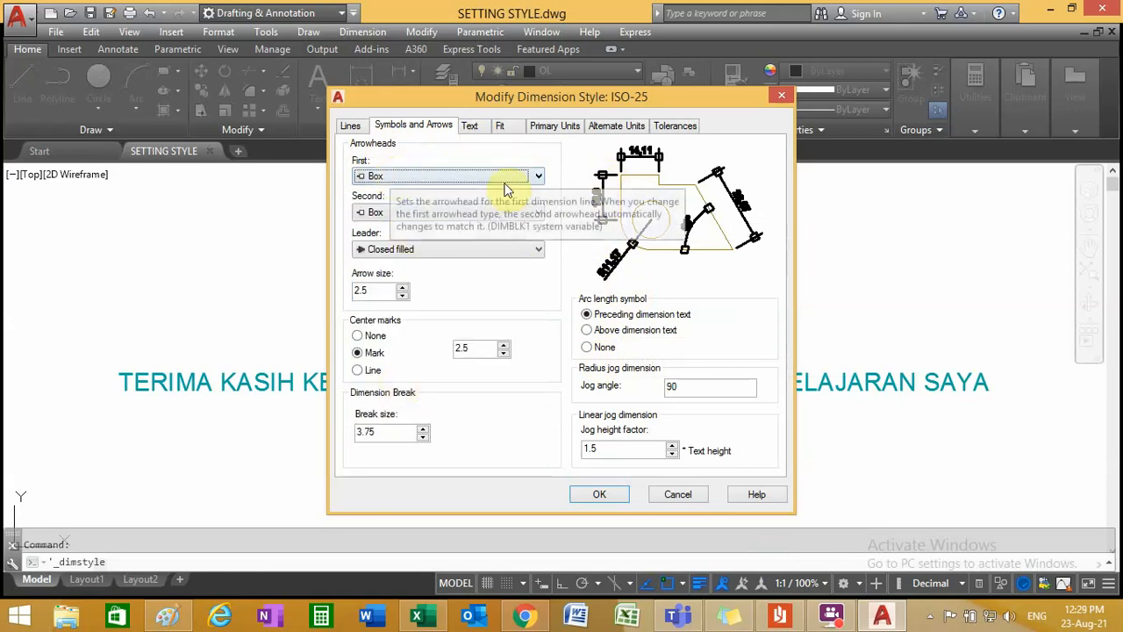
- Set the first dimension line arrowhead to Closed and check the first and second arrowhead choices
left_click(438, 177)
left_click(415, 226)
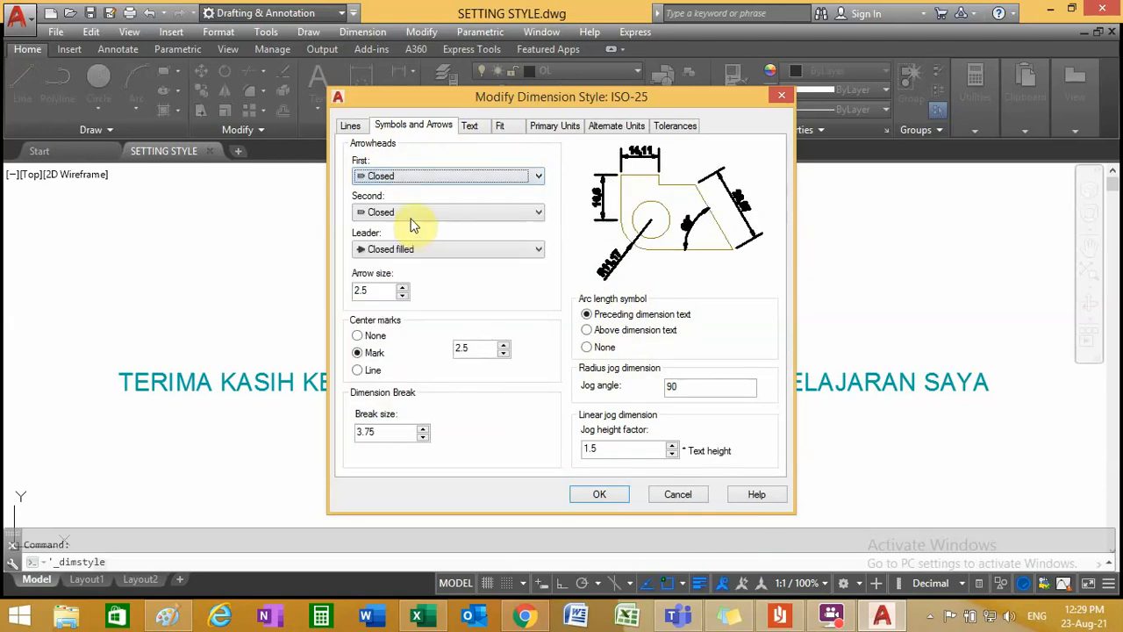
left_click(410, 215)
left_click(410, 214)
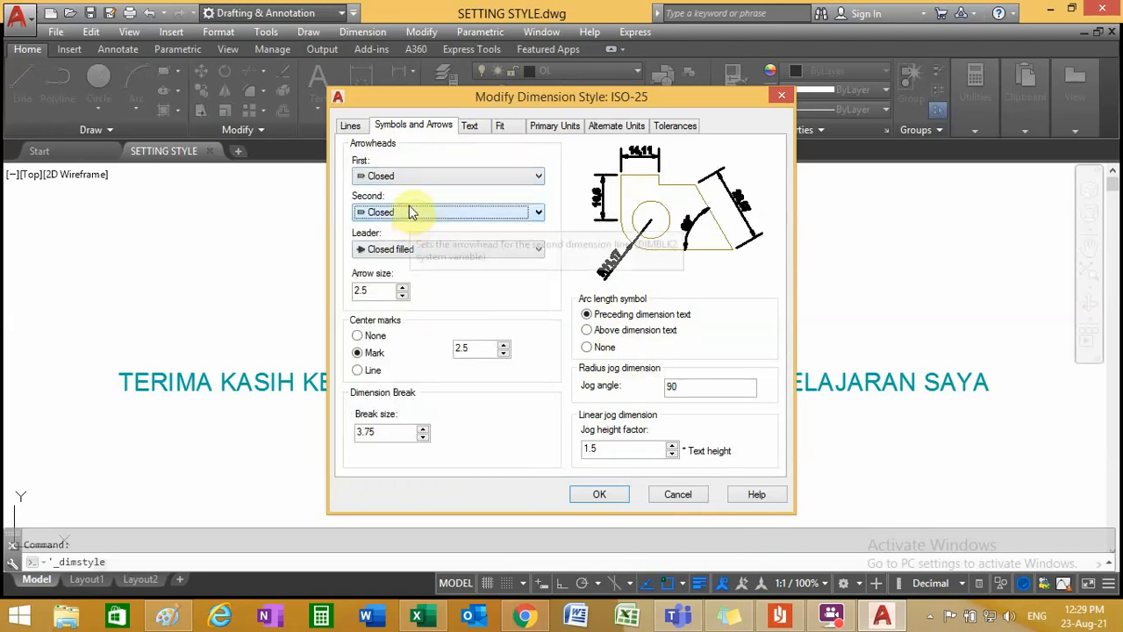
left_click(407, 175)
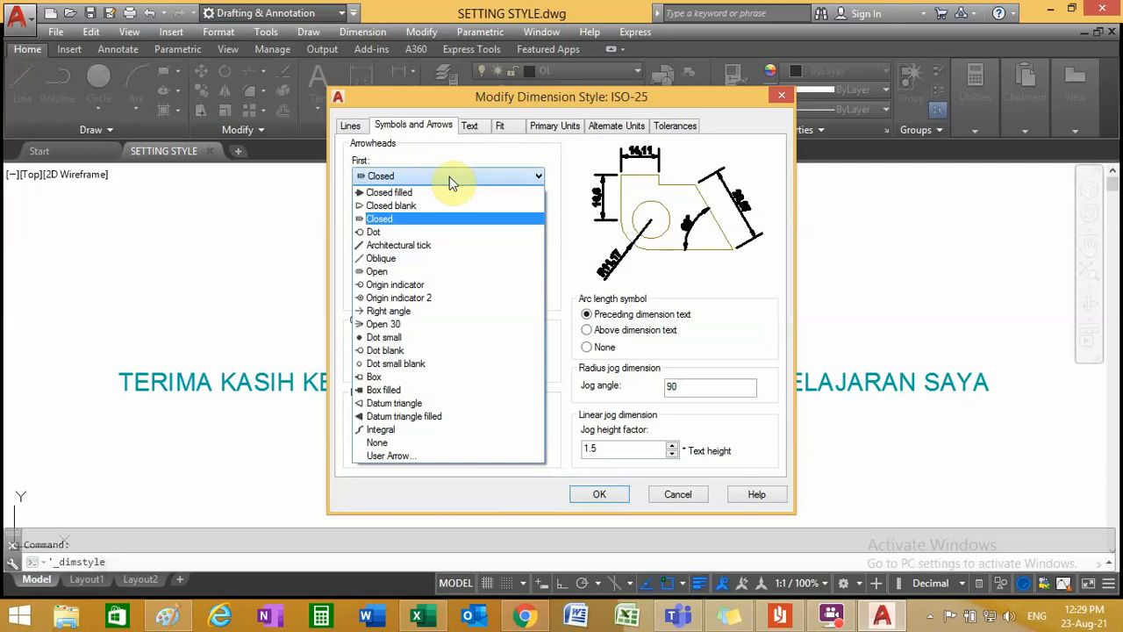
left_click(537, 176)
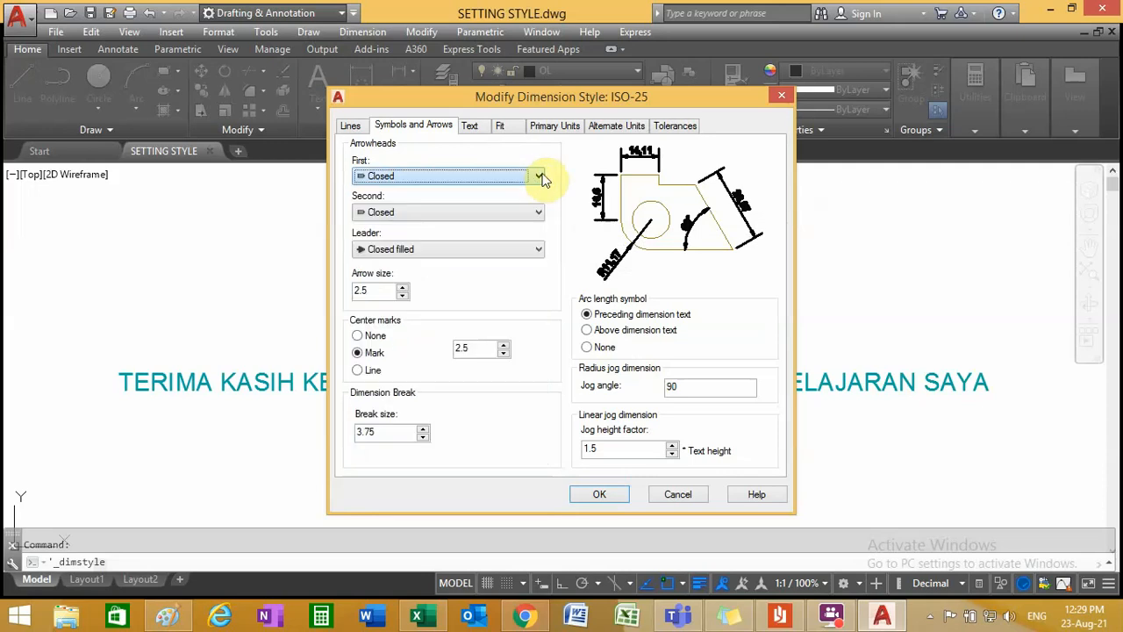
- Try Closed blank for the dimension line arrowheads, and settle on Closed filled for the first and second ends
left_click(397, 175)
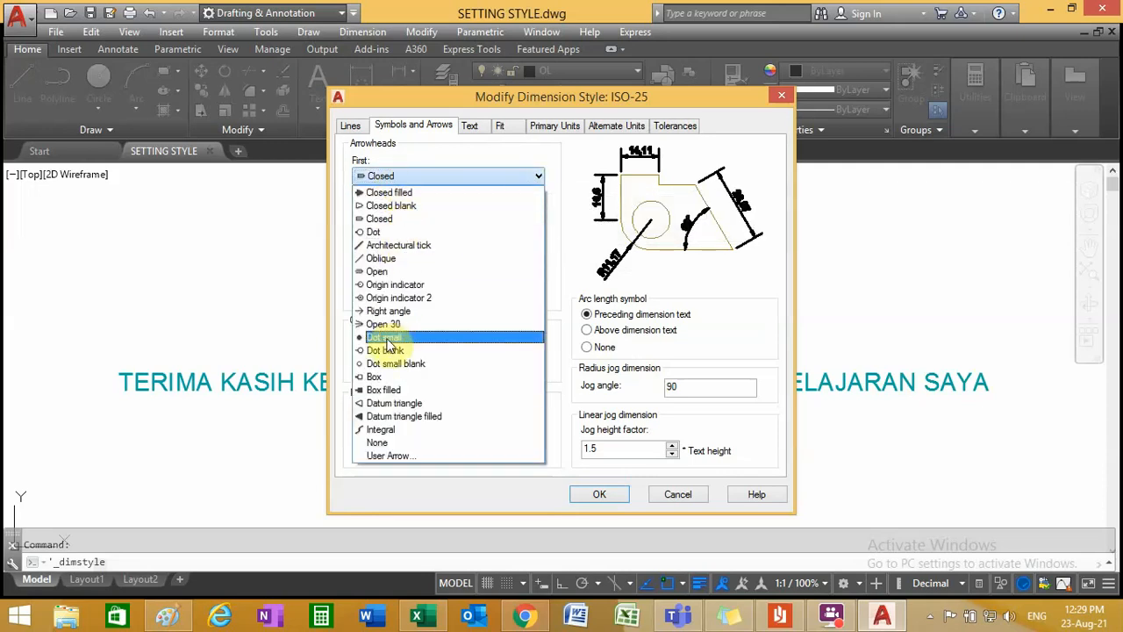
left_click(403, 205)
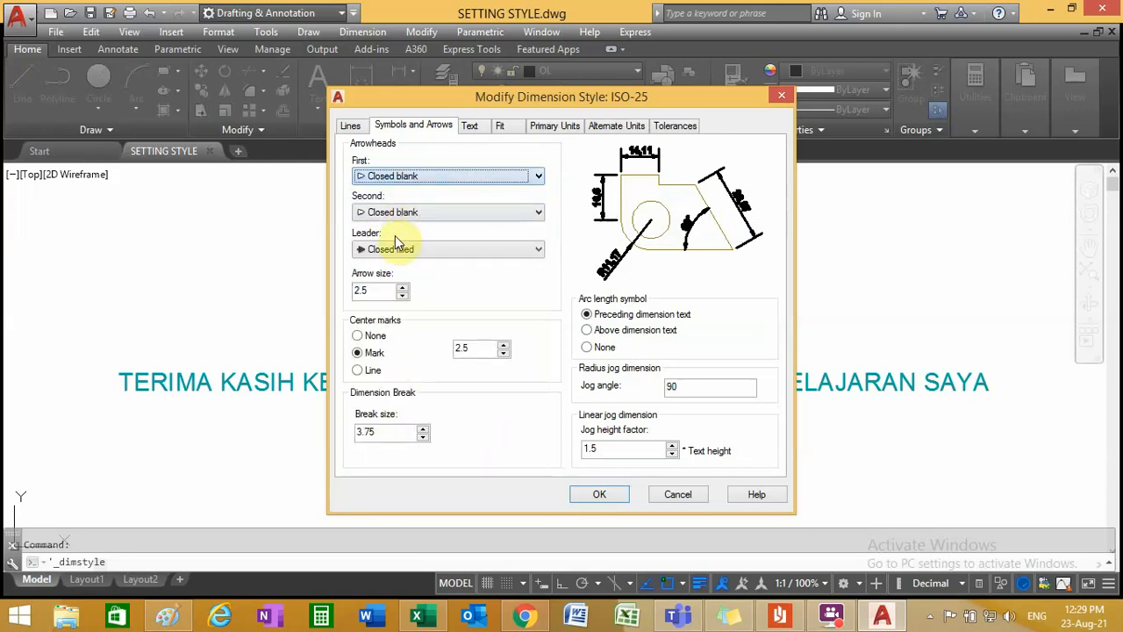
left_click(409, 176)
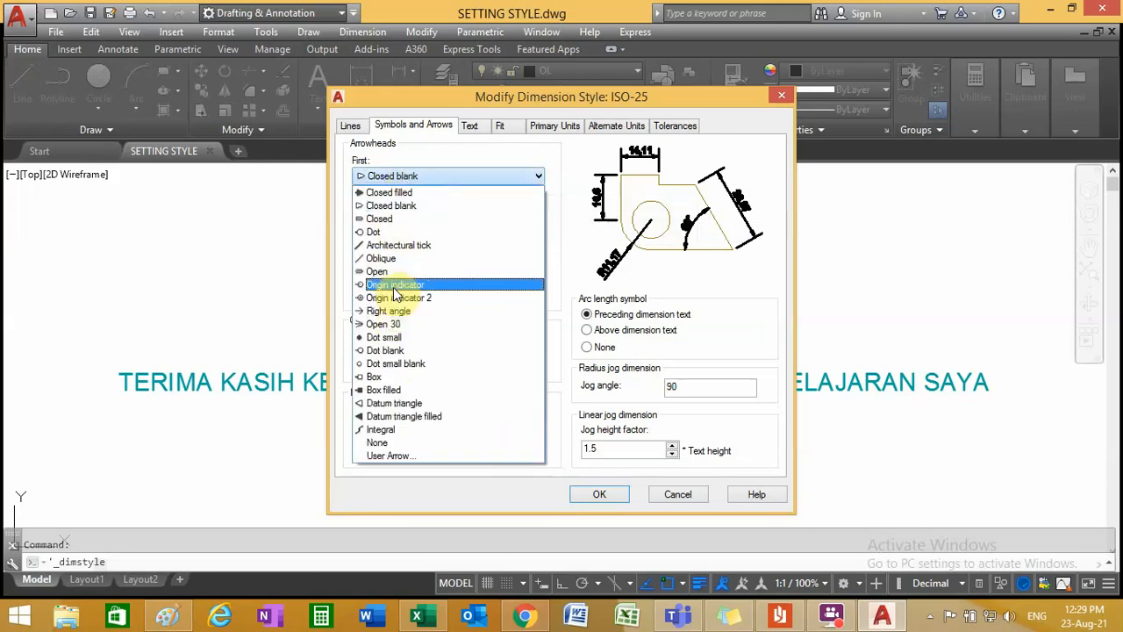
left_click(407, 193)
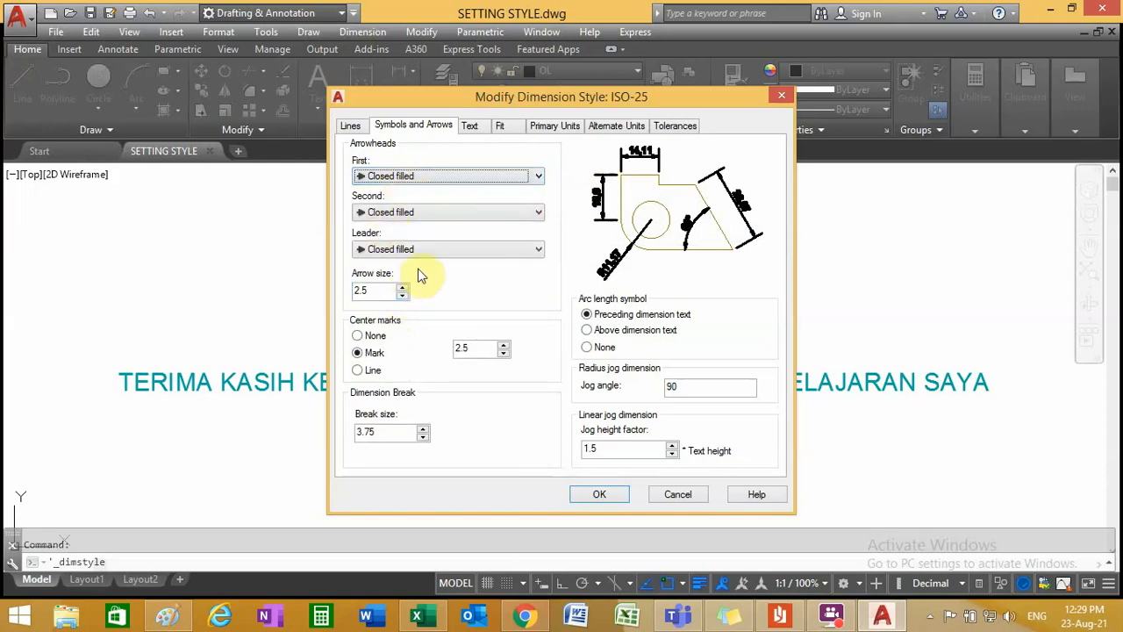
- Try the Dot blank arrowhead for leaders and restore the leader arrowhead to Closed filled
left_click(369, 248)
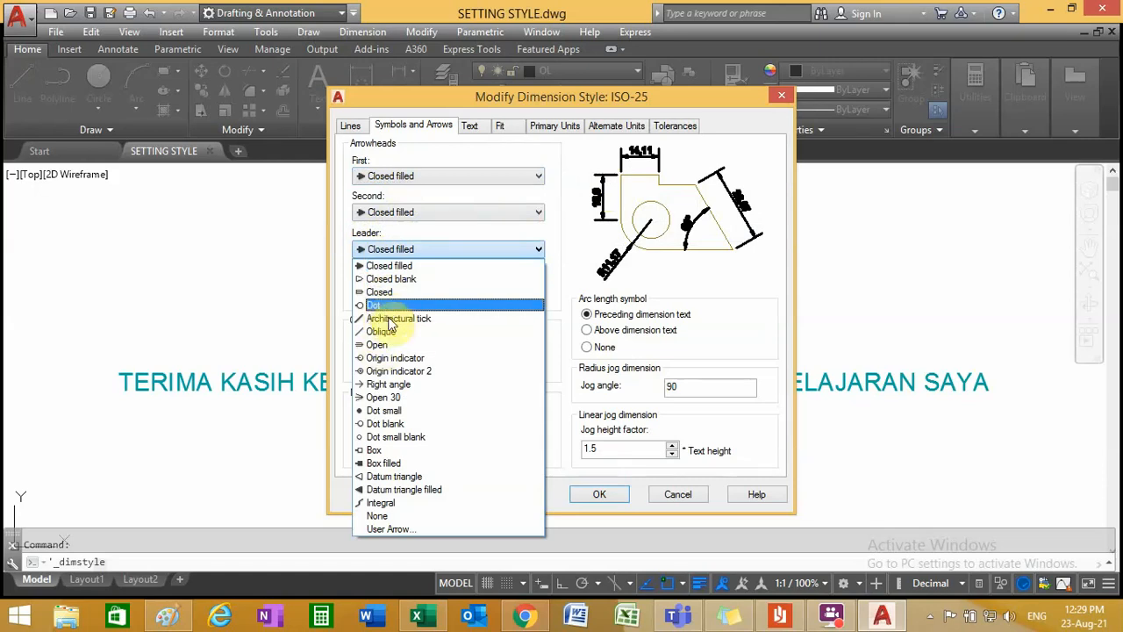
left_click(406, 430)
left_click(397, 251)
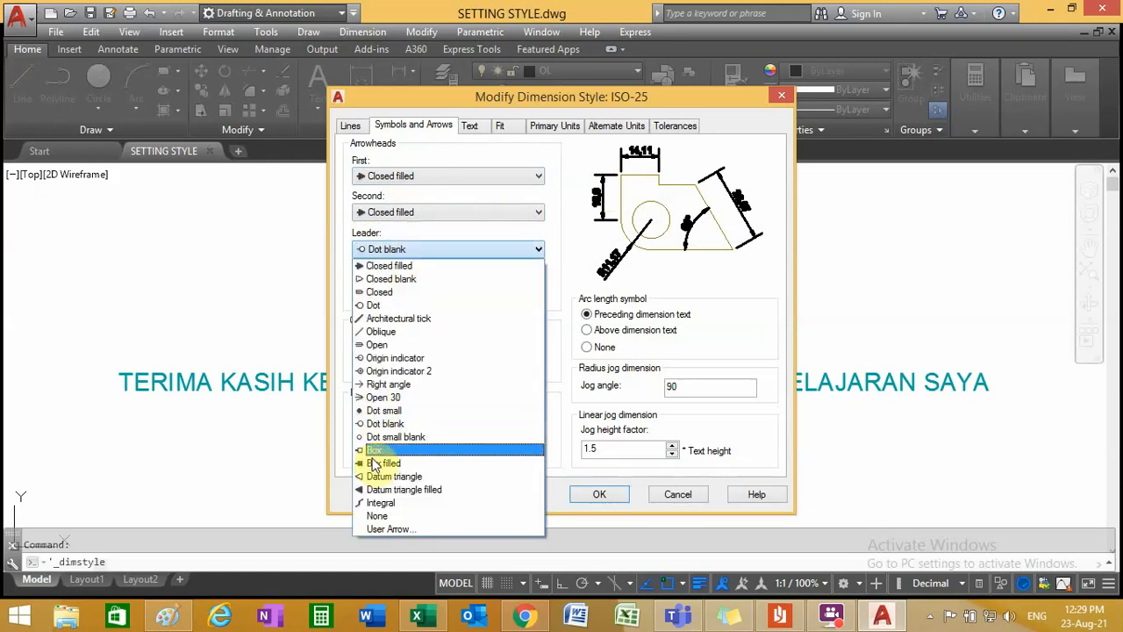
left_click(390, 250)
key("Home")
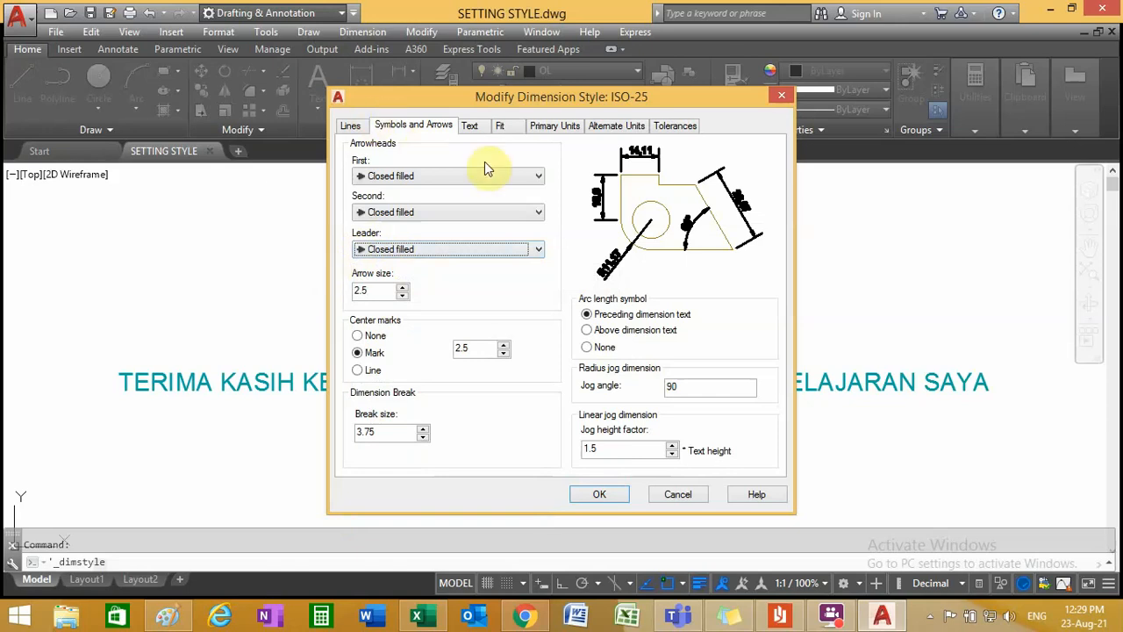
- Review the text style used for the dimension text, make Standard the current style and return to the dimension text settings
left_click(469, 127)
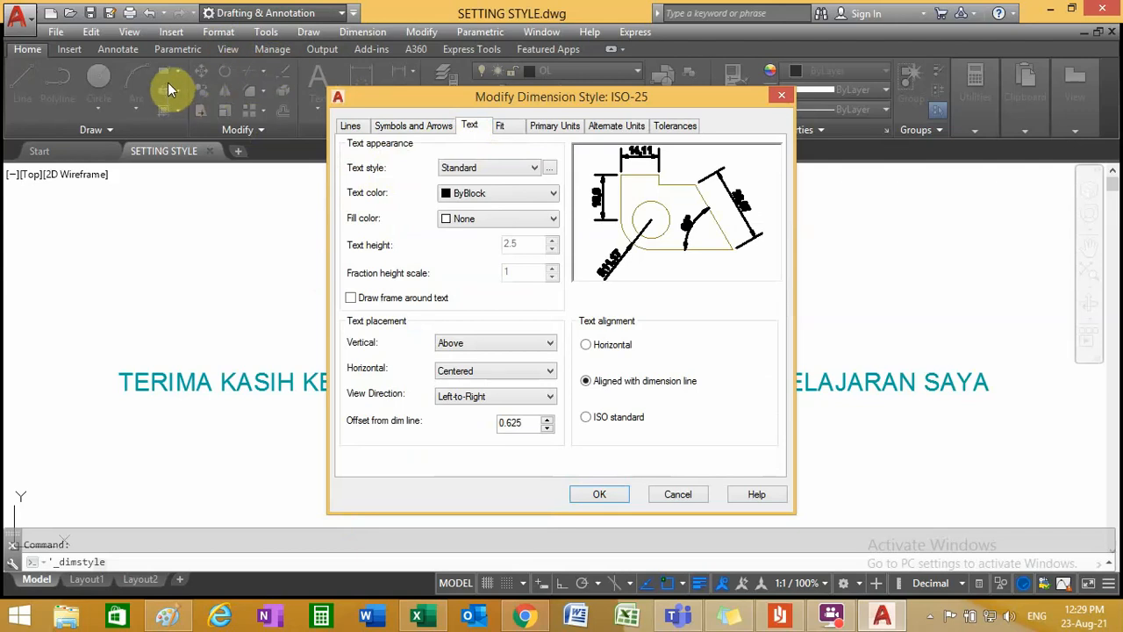
left_click(549, 169)
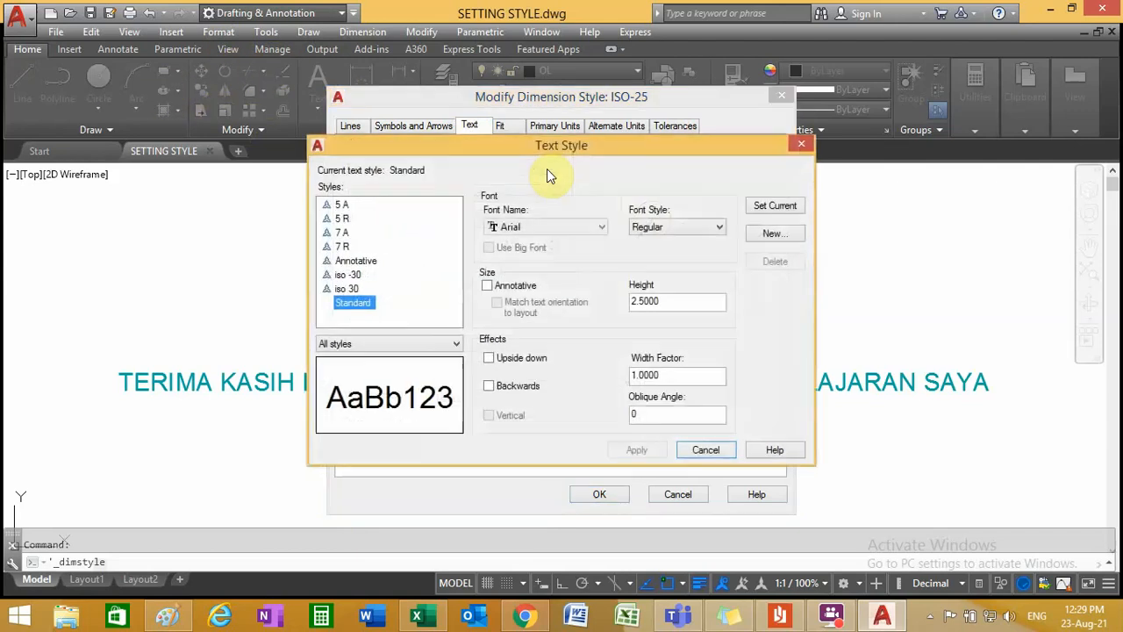
left_click(351, 302)
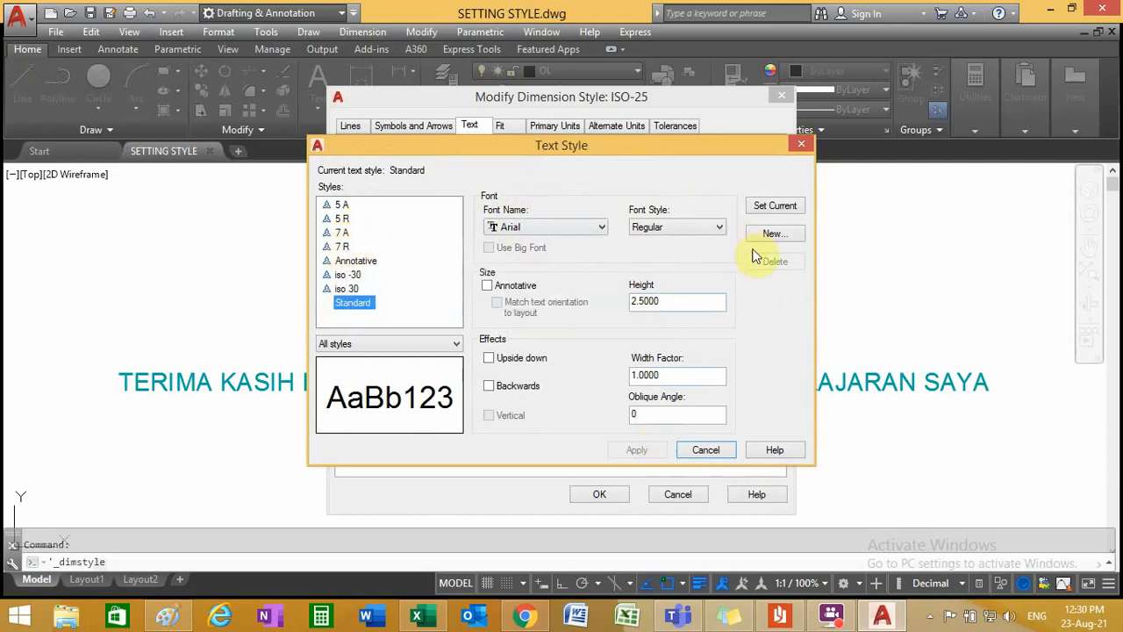
left_click(752, 212)
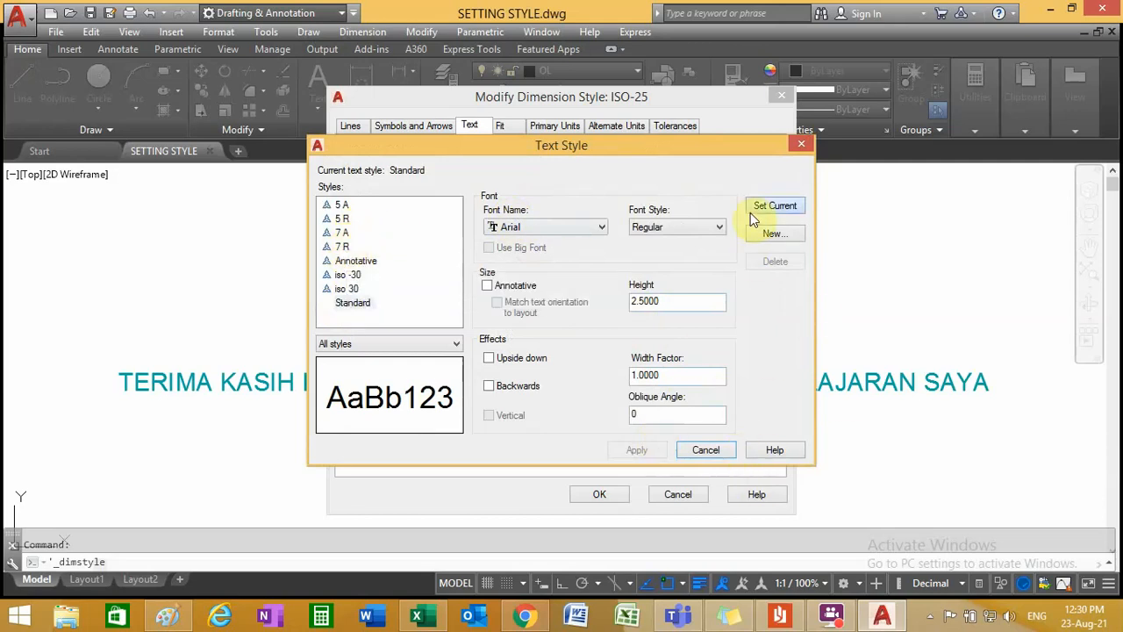
left_click(697, 454)
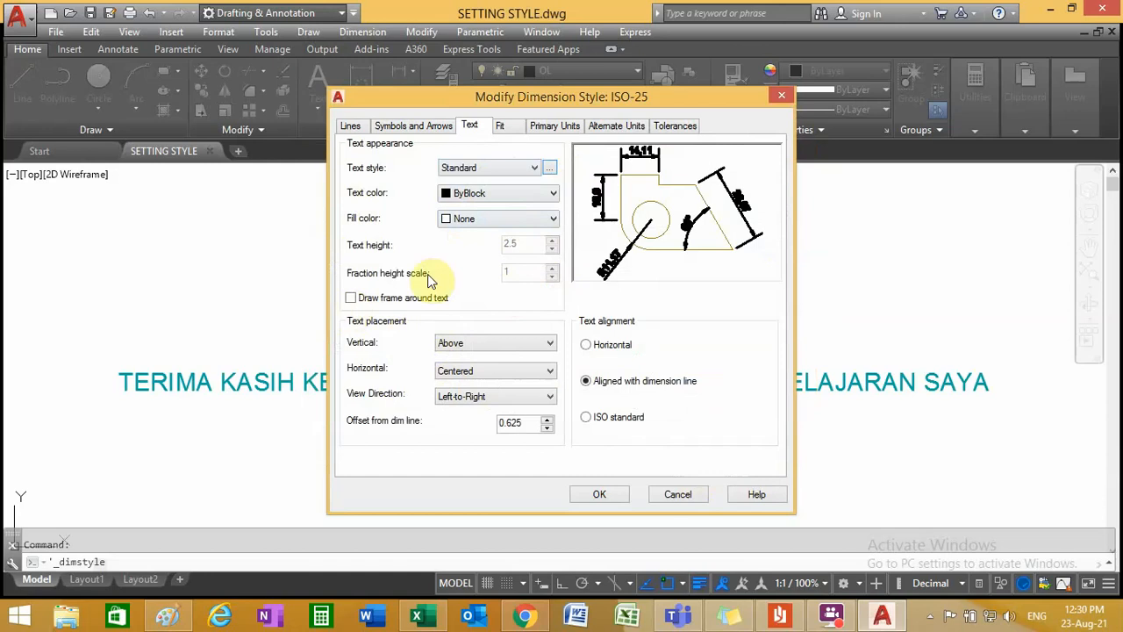
- Try Centered vertical placement for the dimension text and restore it to Above
left_click(452, 351)
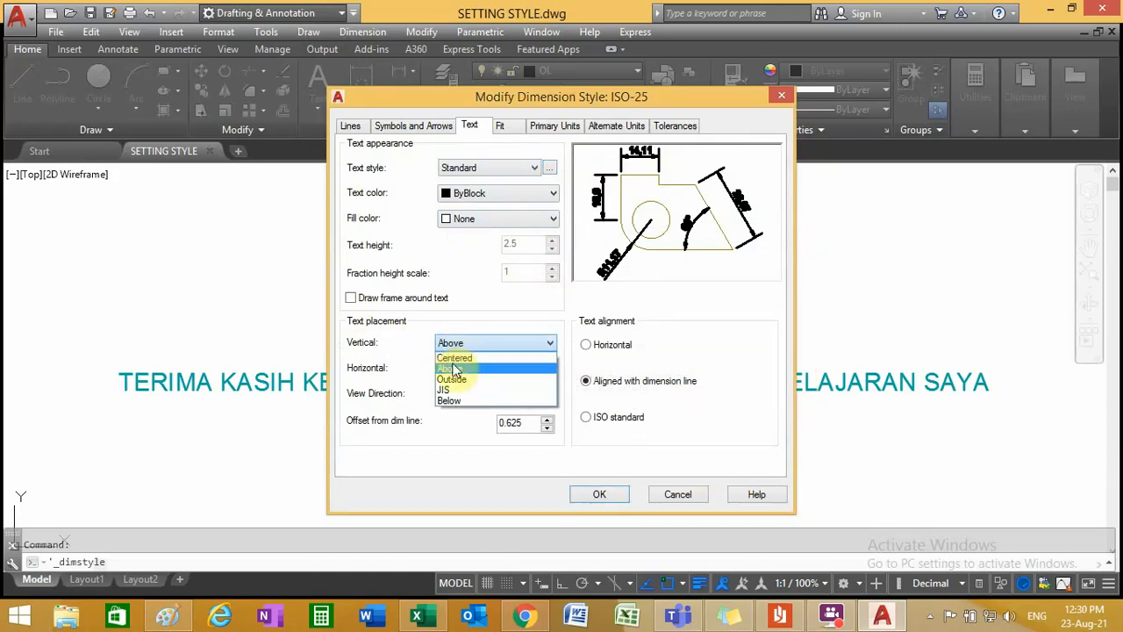
left_click(462, 361)
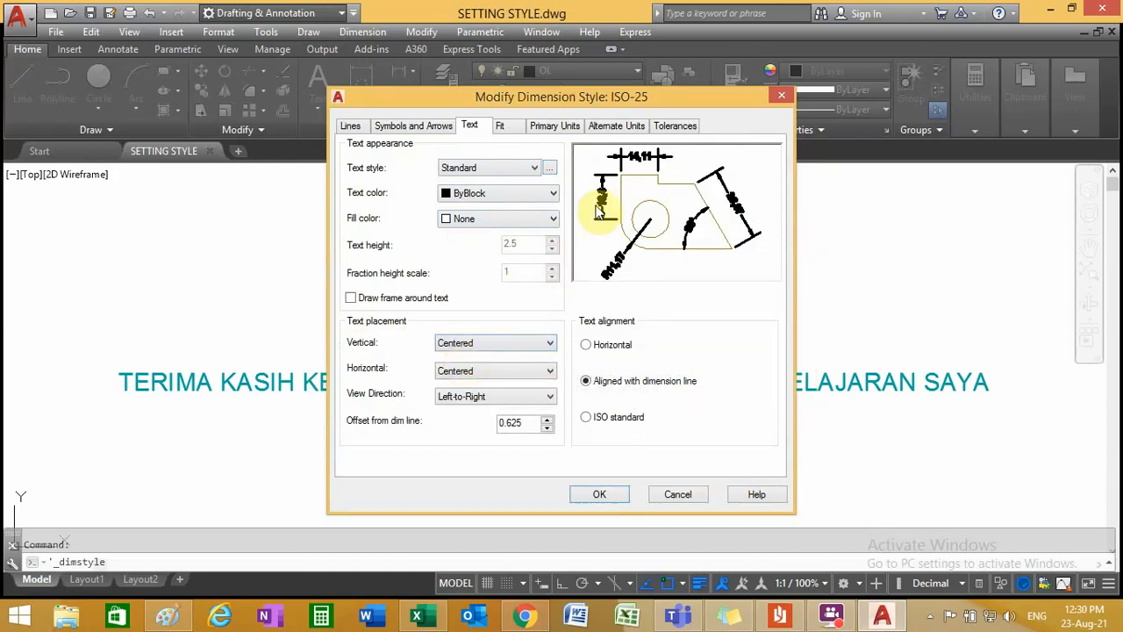
left_click(478, 343)
left_click(468, 370)
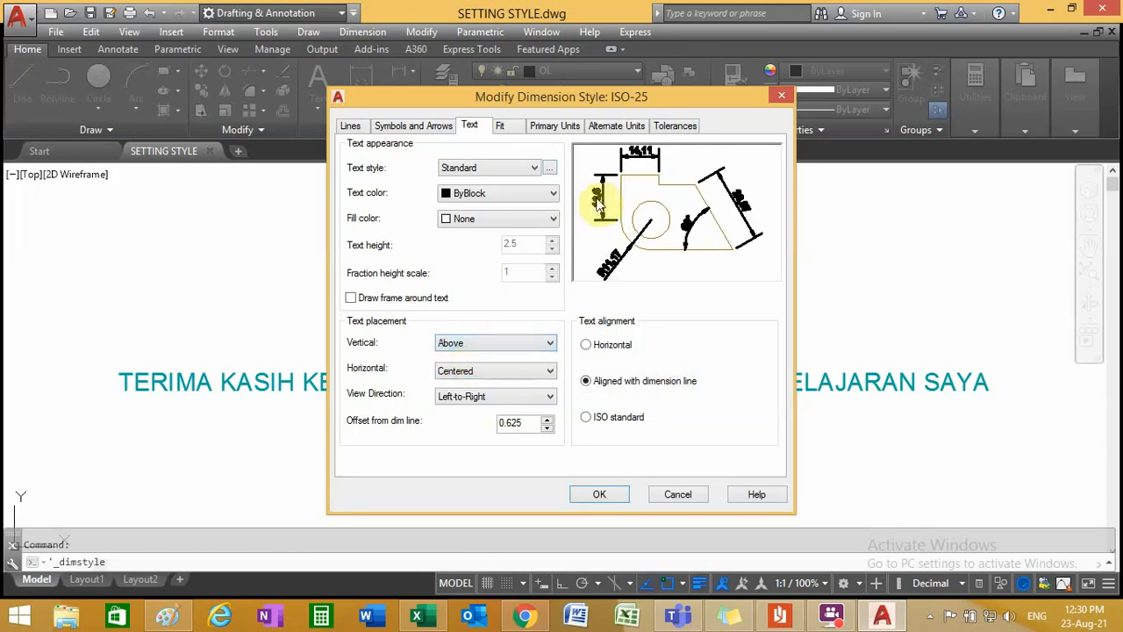
- Try the Outside, JIS and Below vertical placements for the dimension text and restore Above
left_click(480, 353)
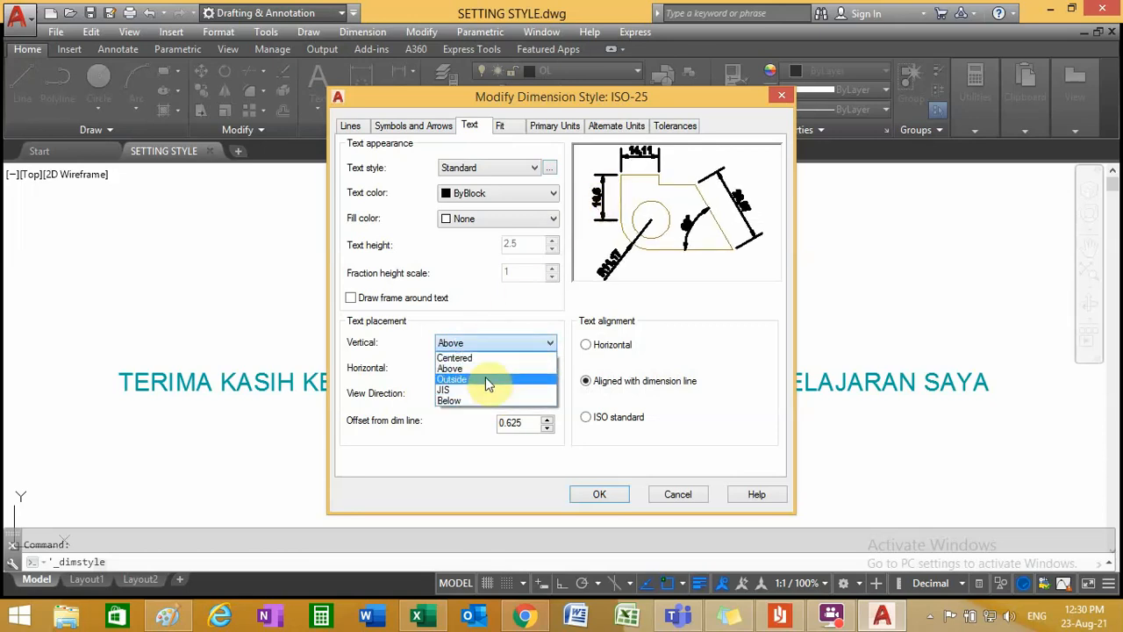
left_click(485, 377)
left_click(476, 343)
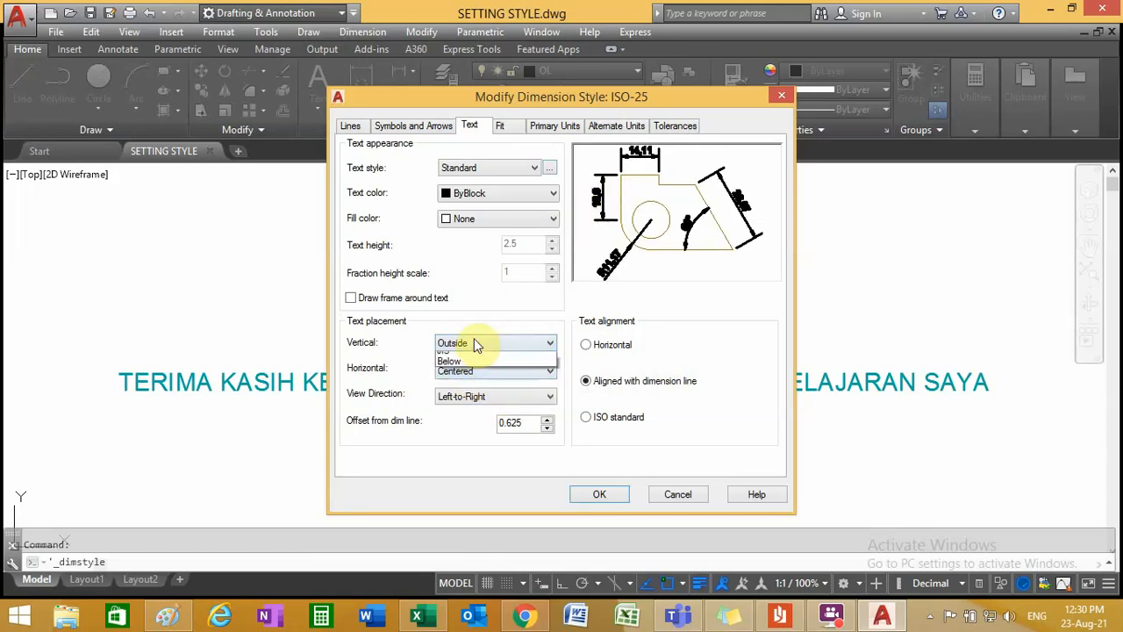
left_click(479, 390)
left_click(482, 343)
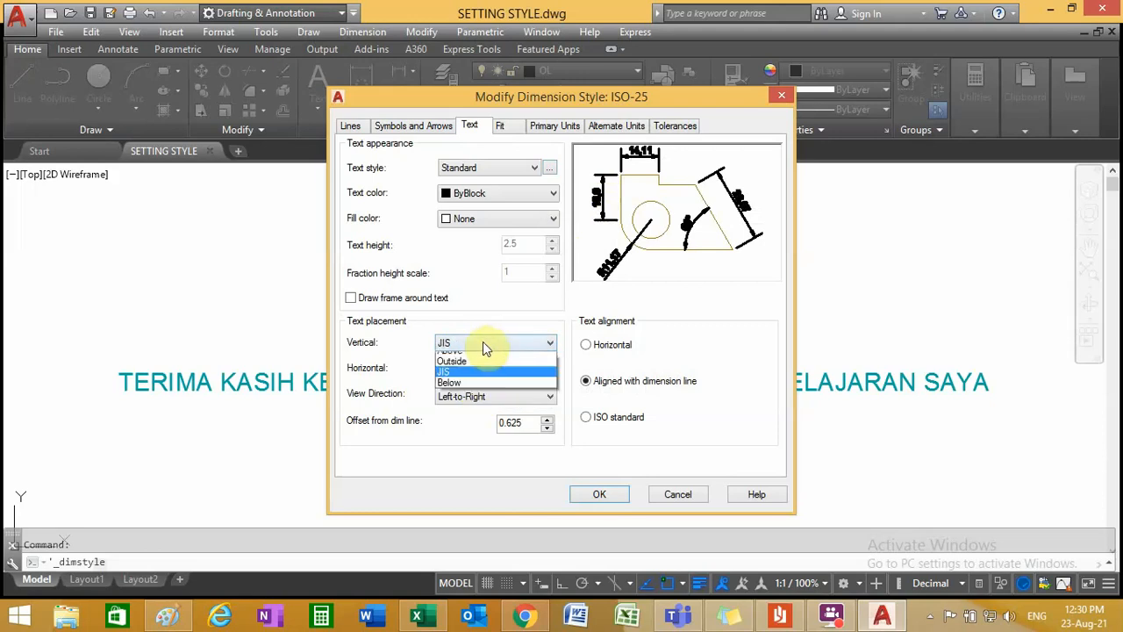
left_click(483, 401)
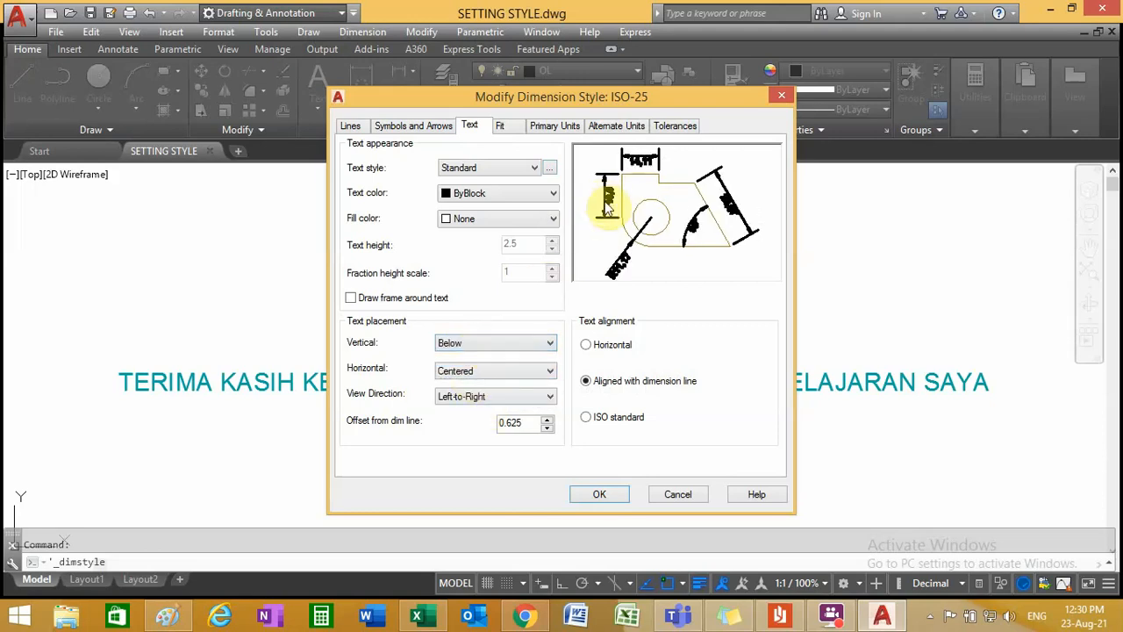
left_click(501, 348)
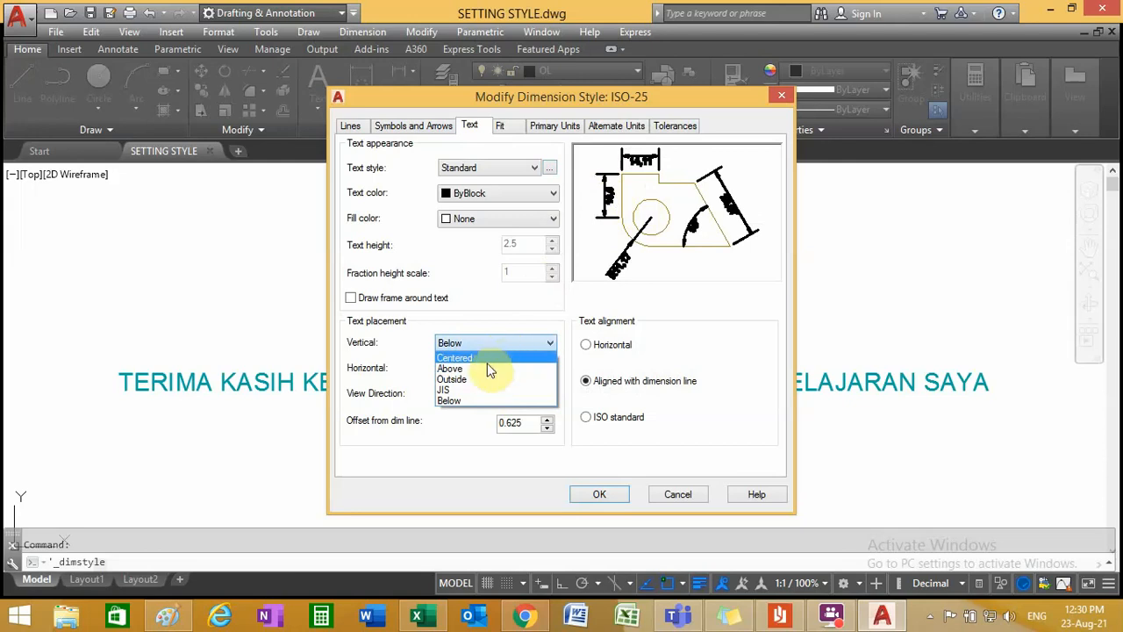
left_click(471, 369)
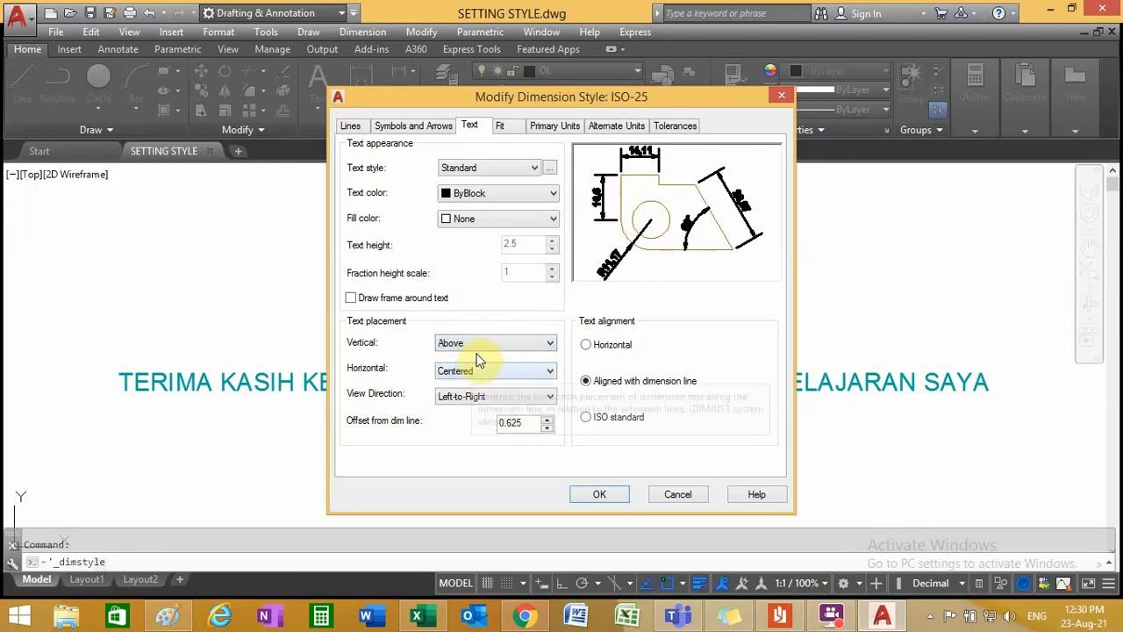
- Compare Centered with Above once more for the vertical text placement, ending on Above
left_click(482, 344)
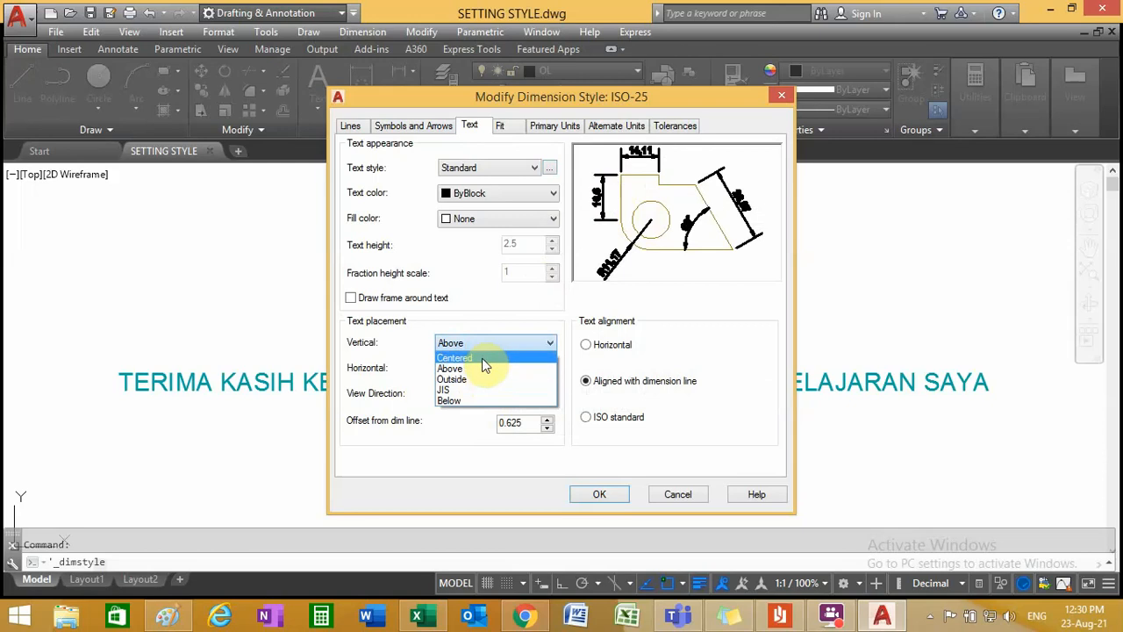
left_click(483, 358)
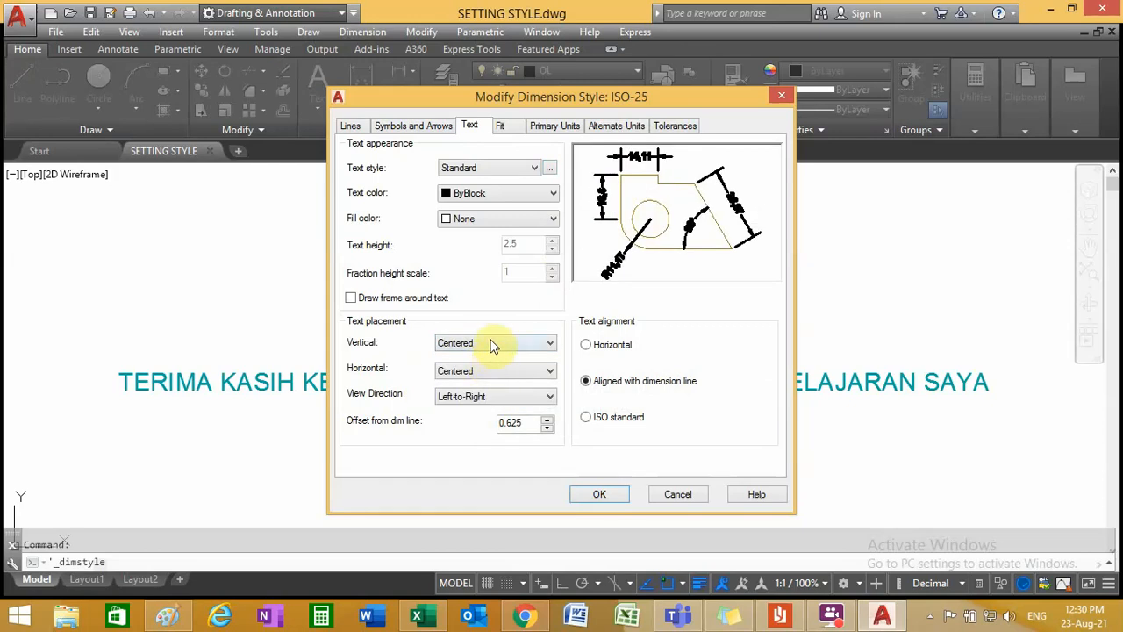
left_click(492, 345)
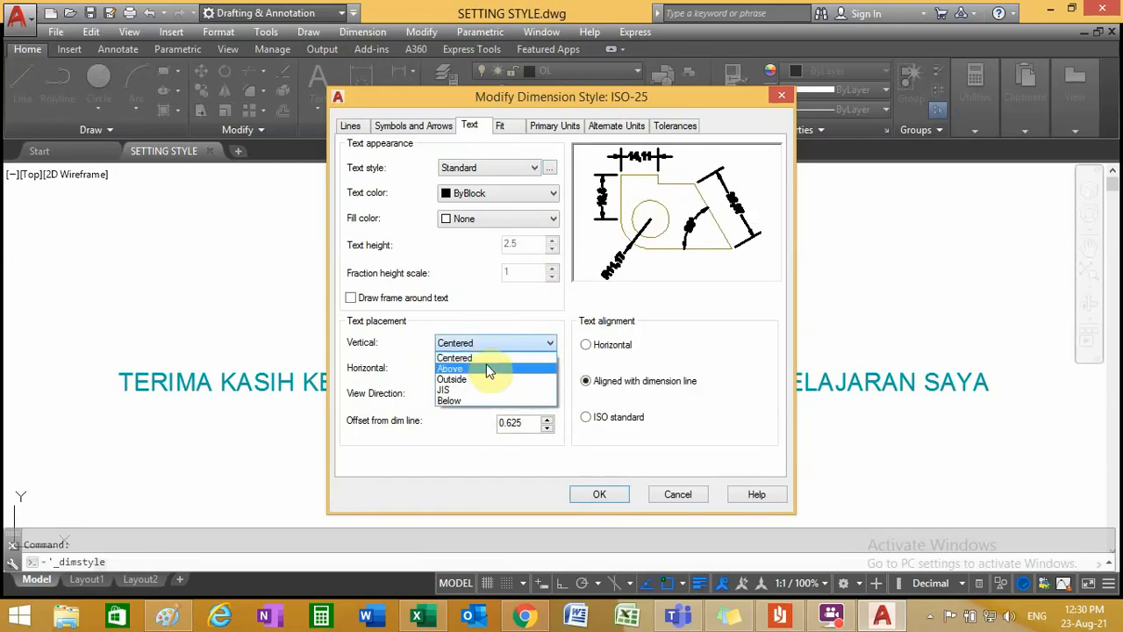
left_click(489, 368)
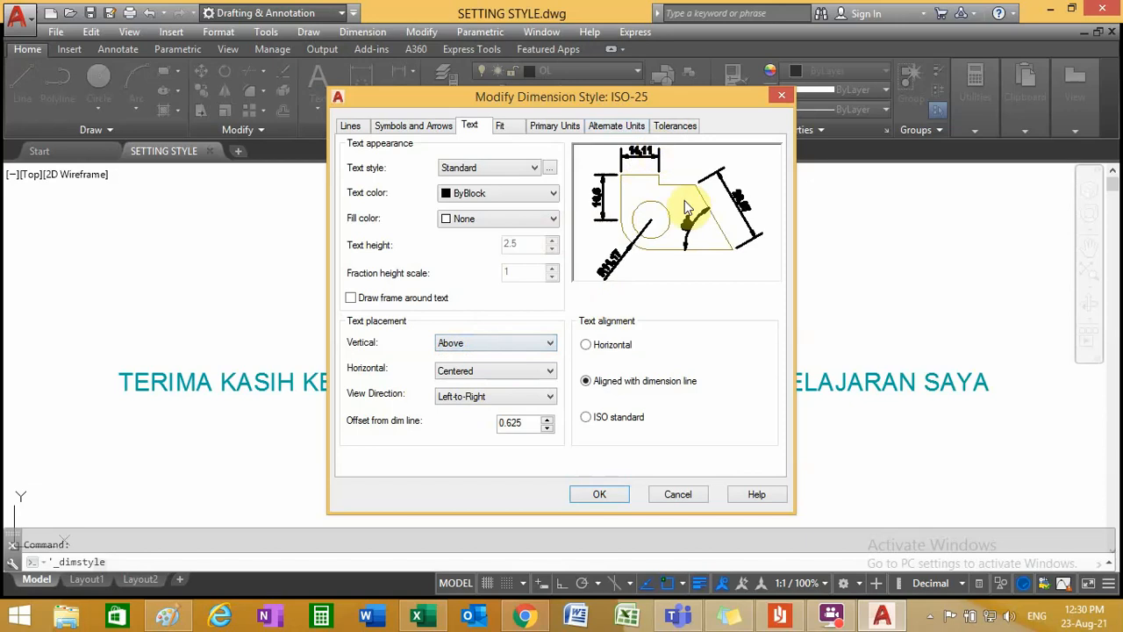
- Try horizontal text placement at and over extension lines 1 and 2, and restore it to Centered
left_click(486, 374)
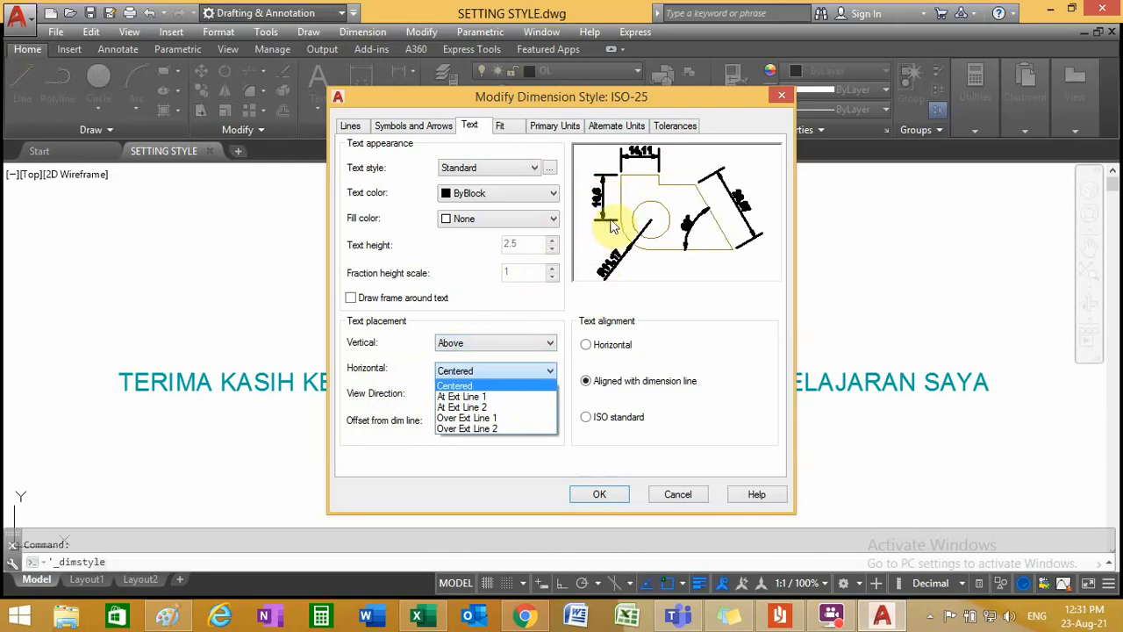
left_click(448, 396)
left_click(474, 370)
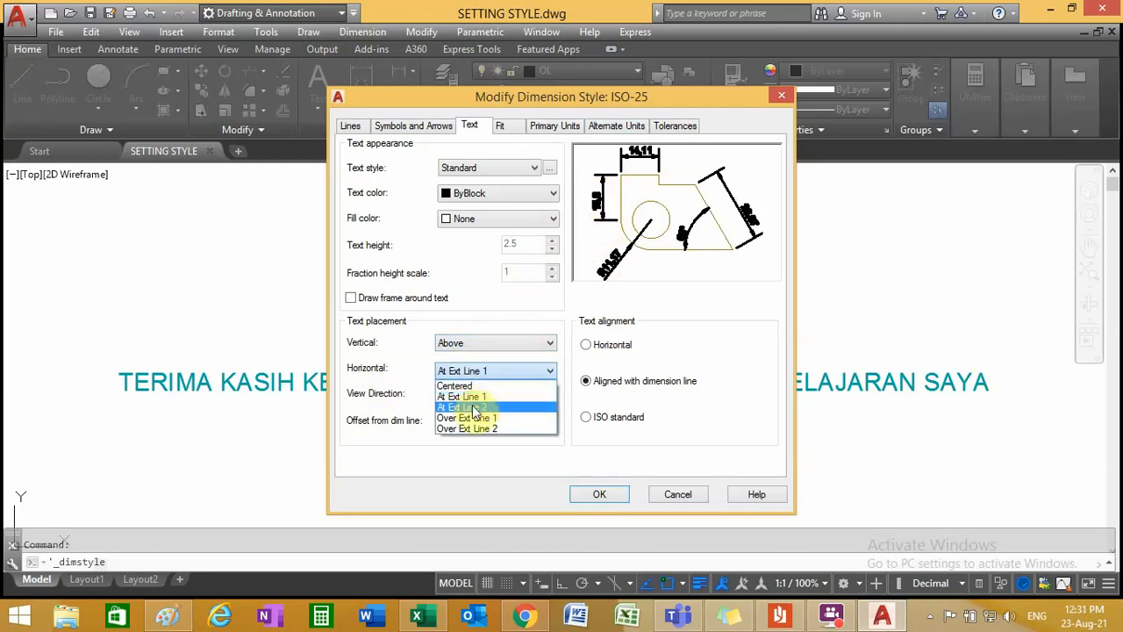
left_click(466, 399)
left_click(516, 372)
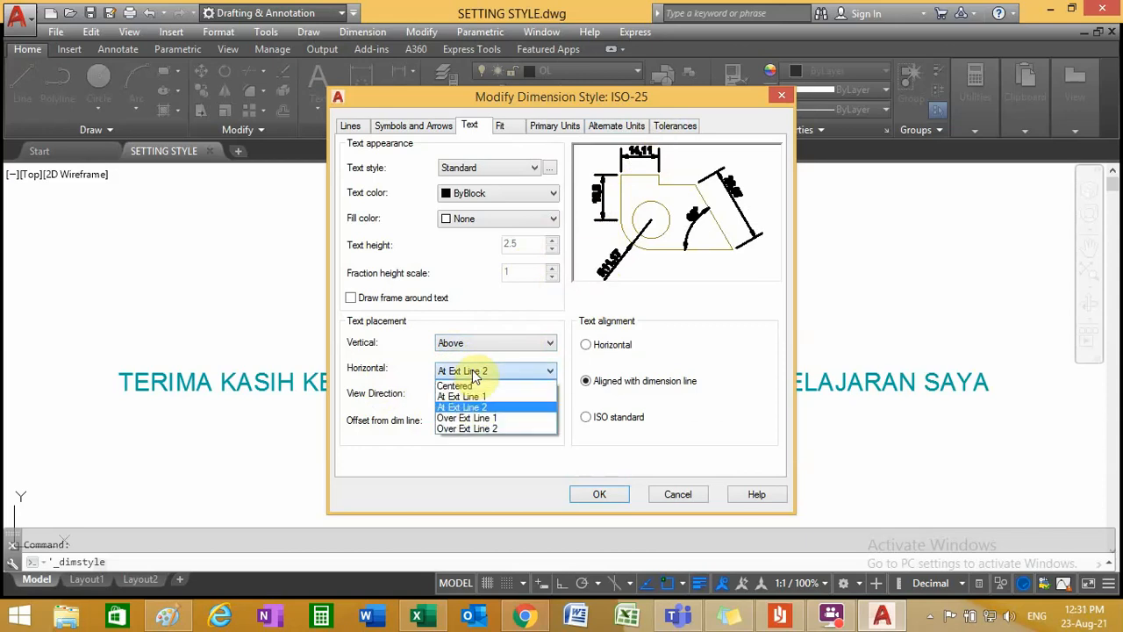
left_click(483, 418)
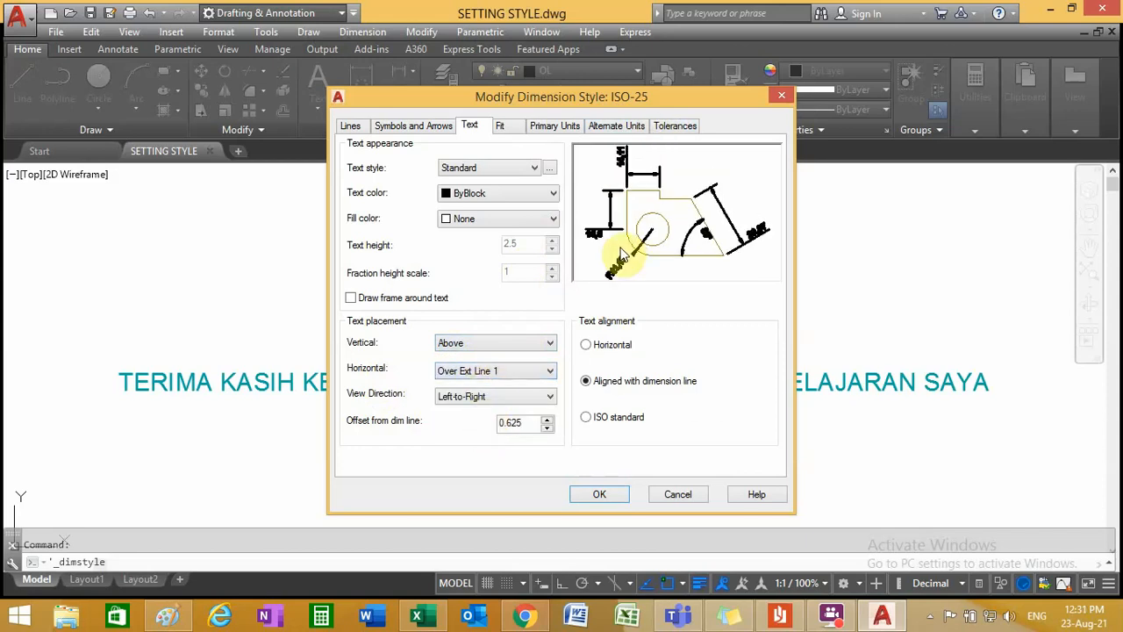
left_click(497, 376)
left_click(498, 430)
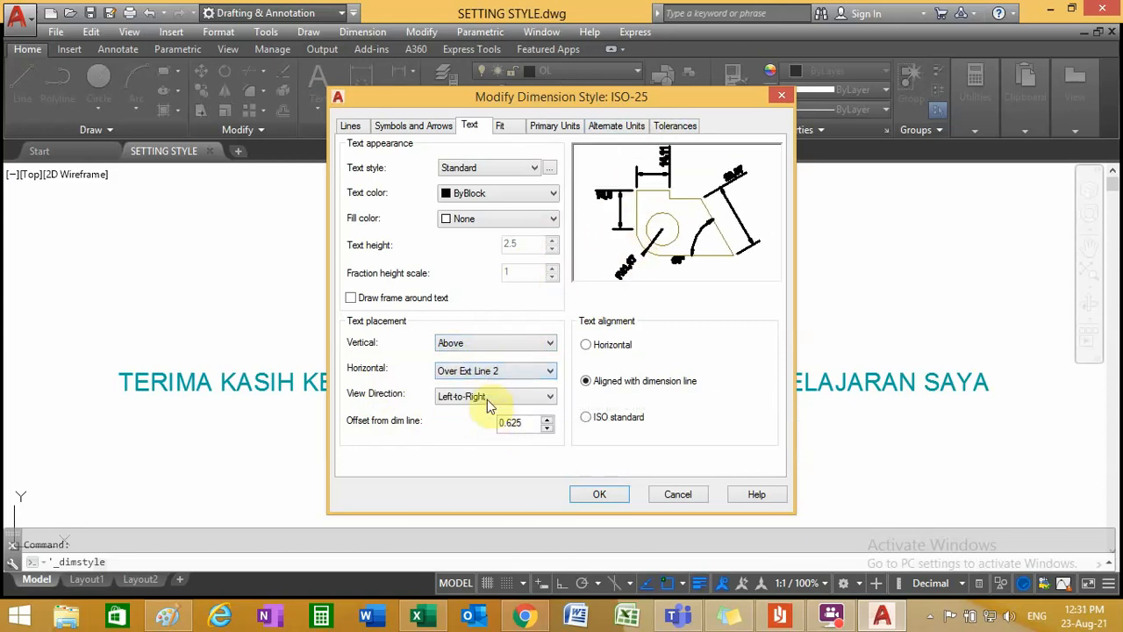
left_click(495, 373)
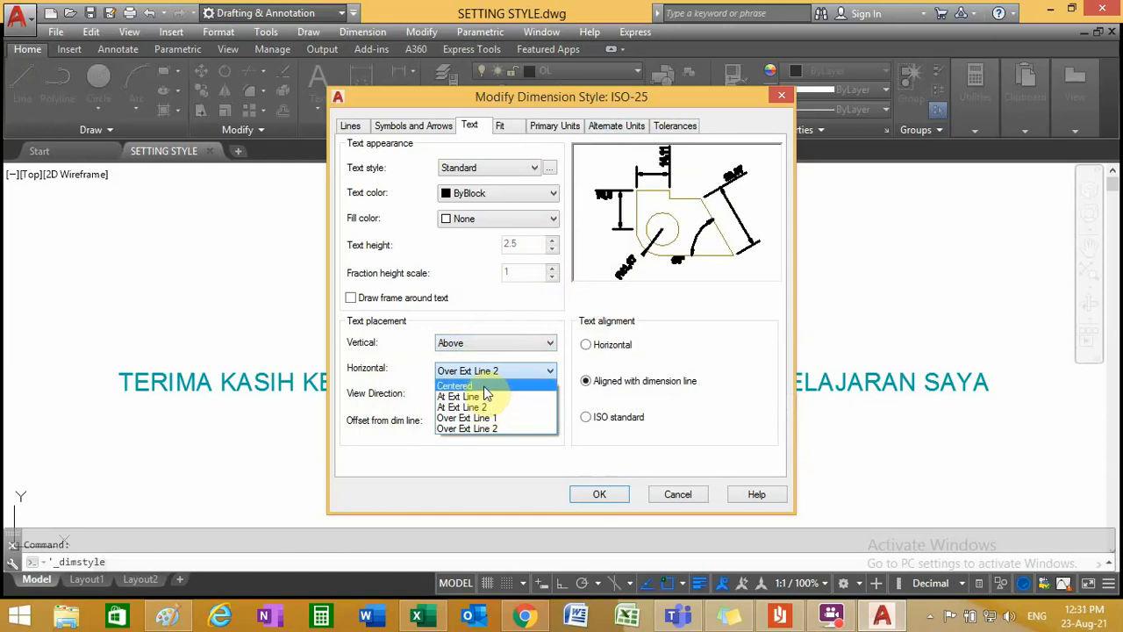
left_click(484, 387)
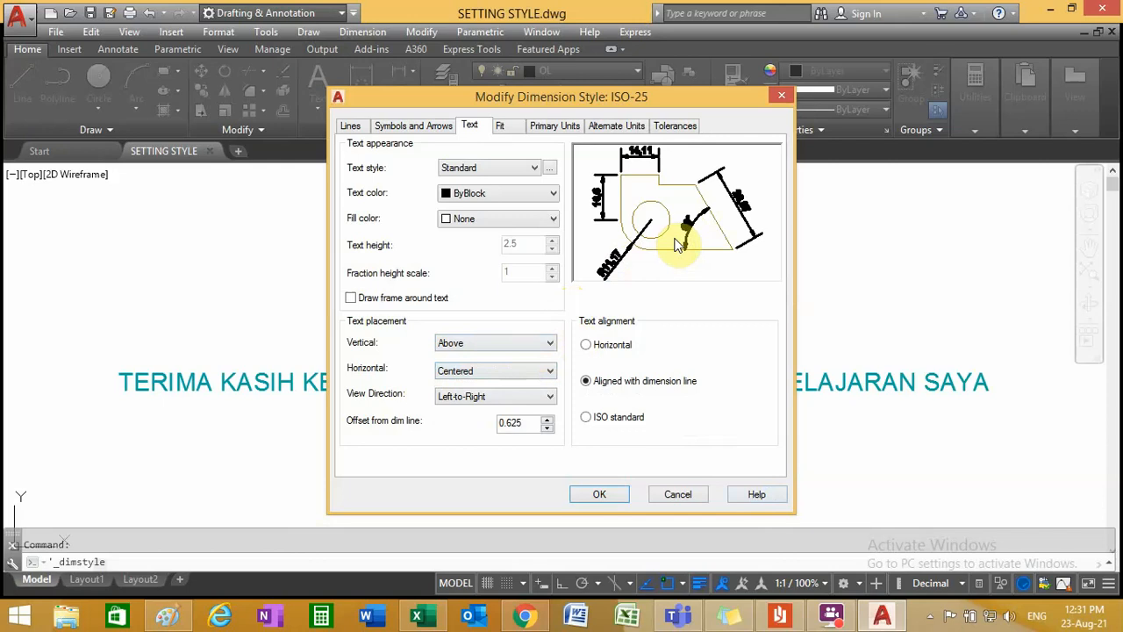
- Try the Right-to-Left view direction for the dimension text and restore Left-to-Right
left_click(456, 402)
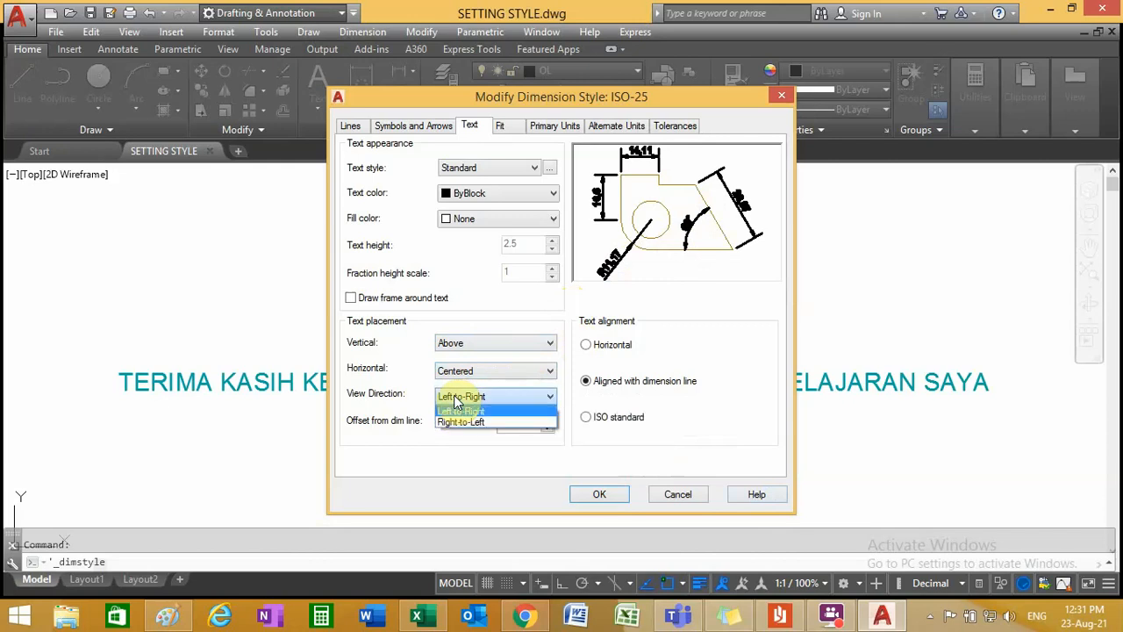
left_click(485, 422)
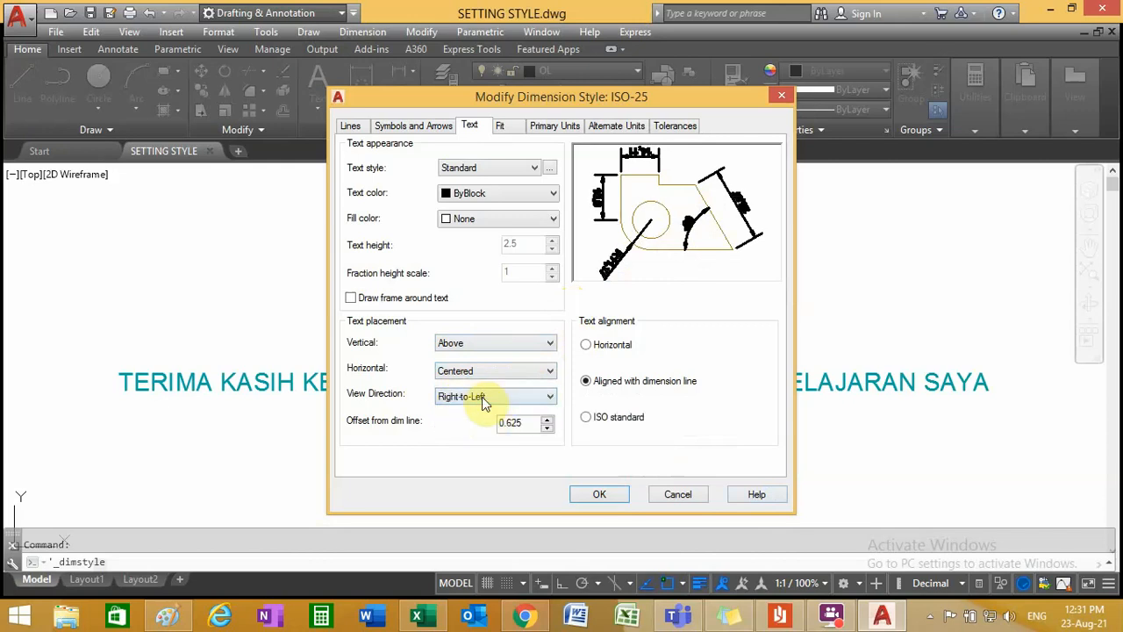
left_click(482, 396)
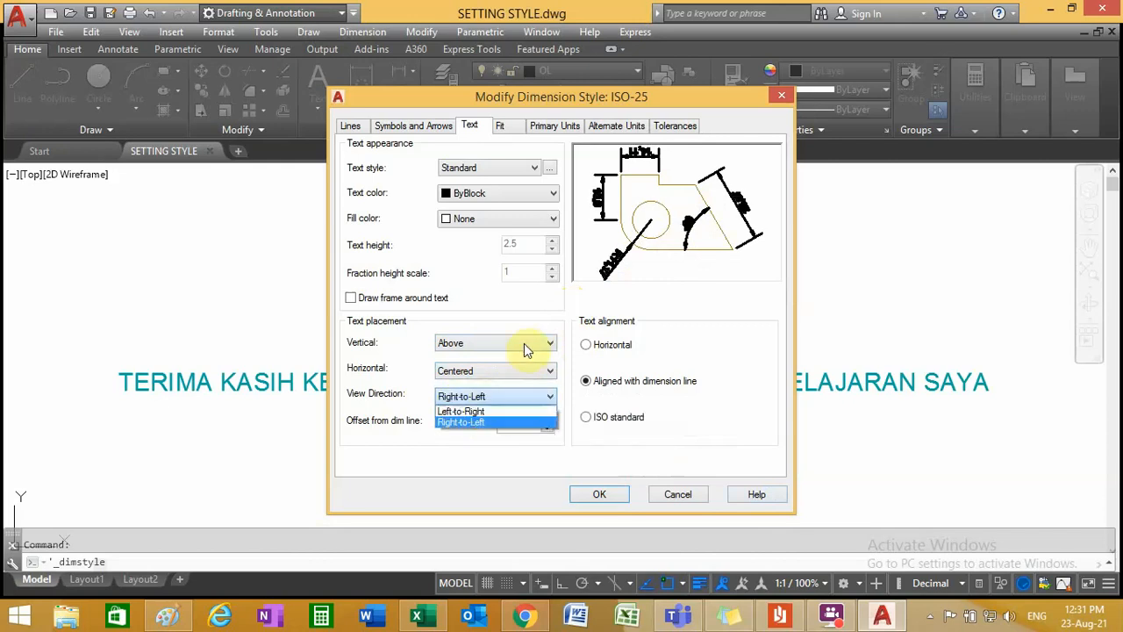
left_click(479, 409)
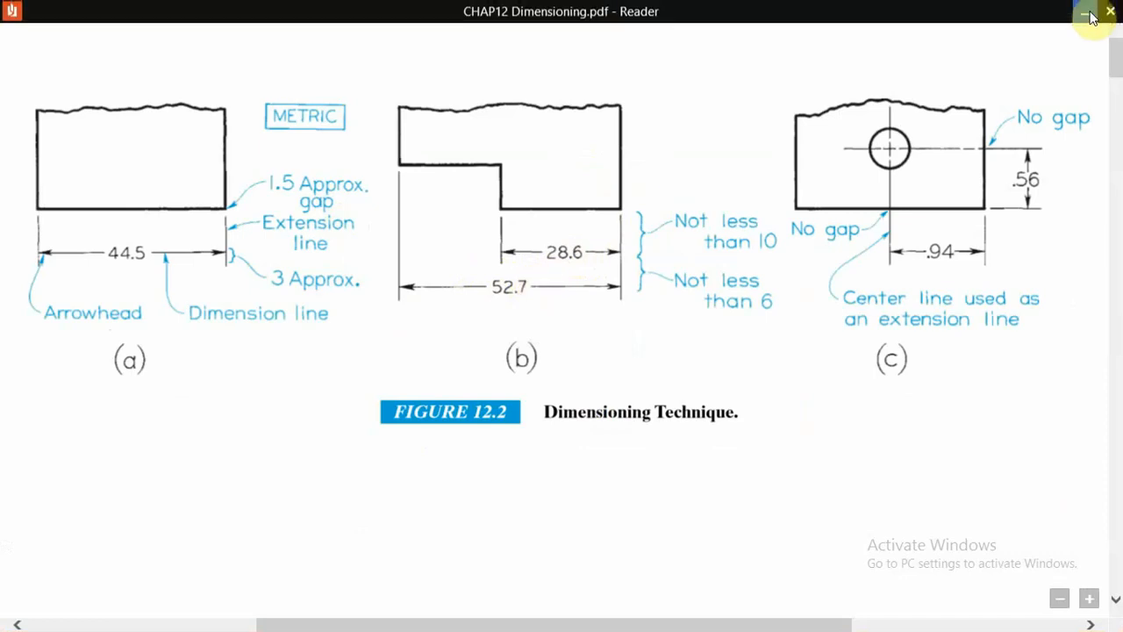
- Return from the dimensioning PDF to the AutoCAD dimension style and set the text offset from the dimension line to 1
left_click(1085, 9)
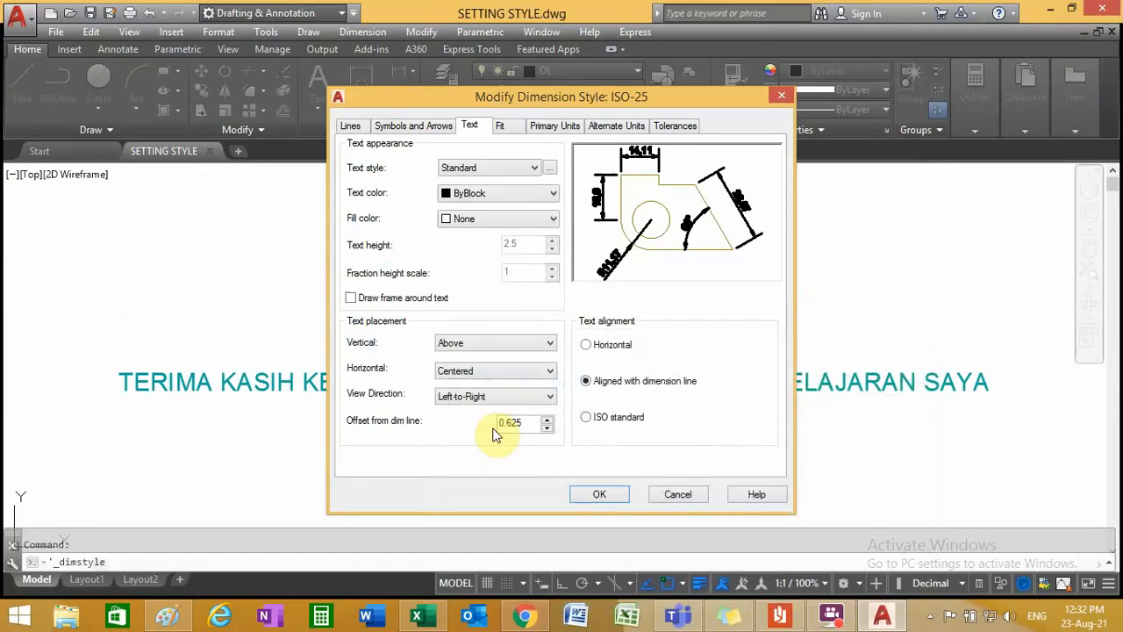
double_click(508, 423)
type("1")
- Compare the Horizontal and Aligned with dimension line text alignments, dismissing the pop-up advert, and set the alignment to ISO standard
left_click(604, 349)
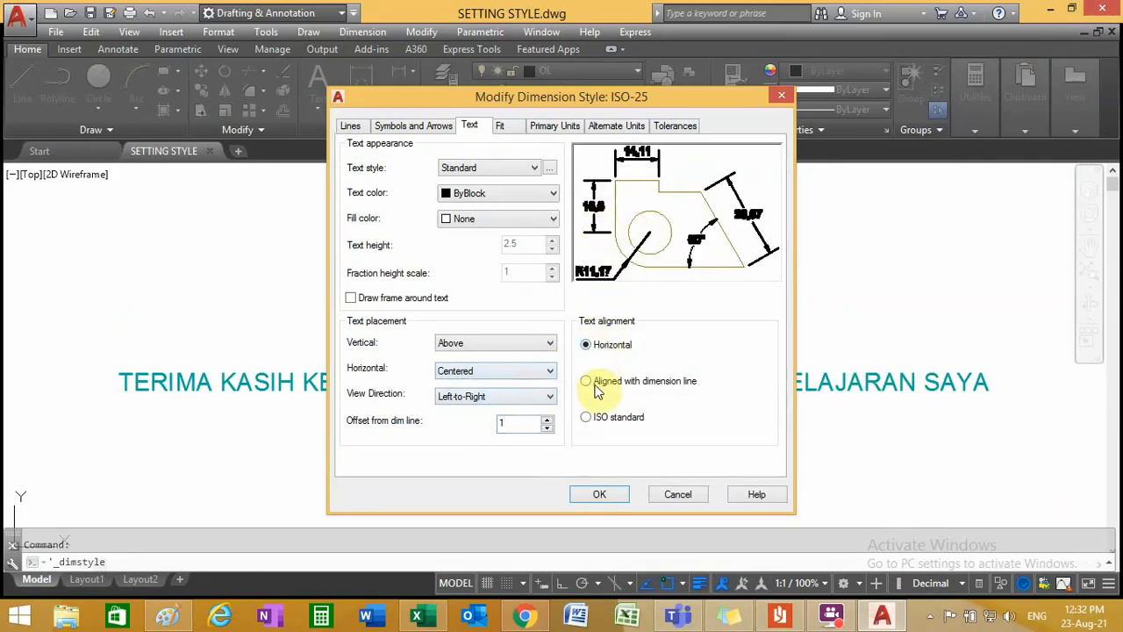
left_click(593, 386)
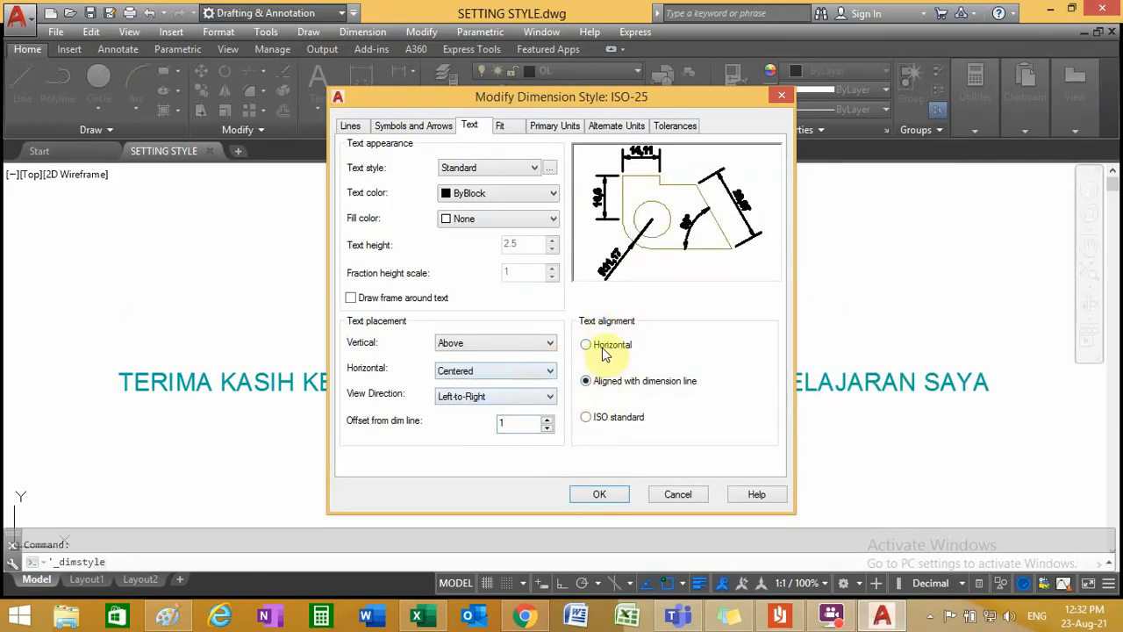
left_click(604, 347)
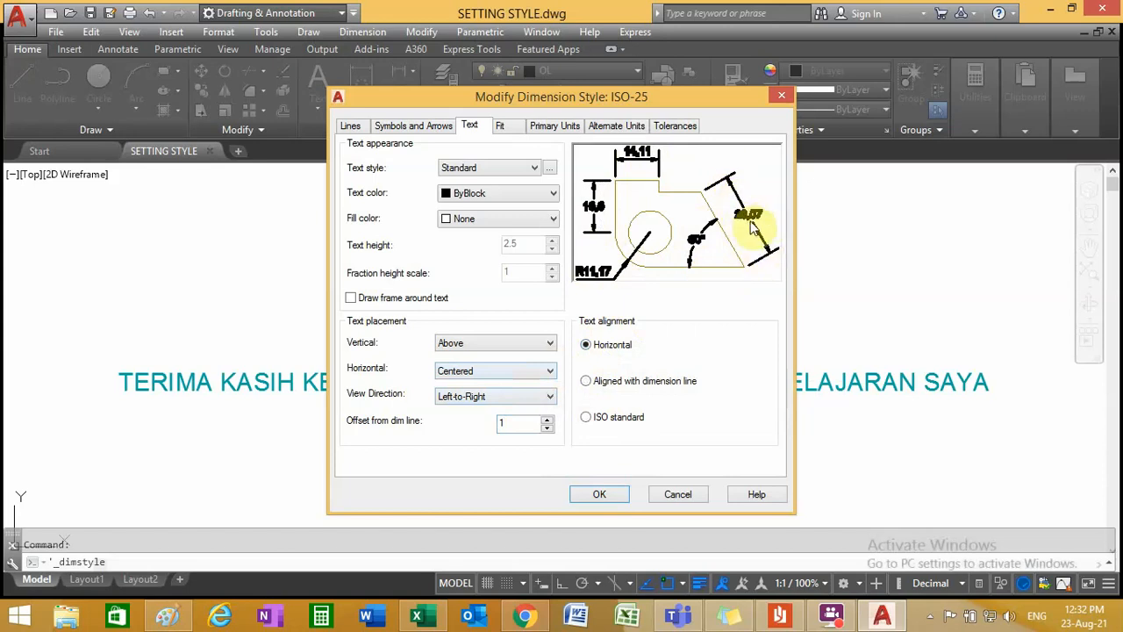
left_click(586, 381)
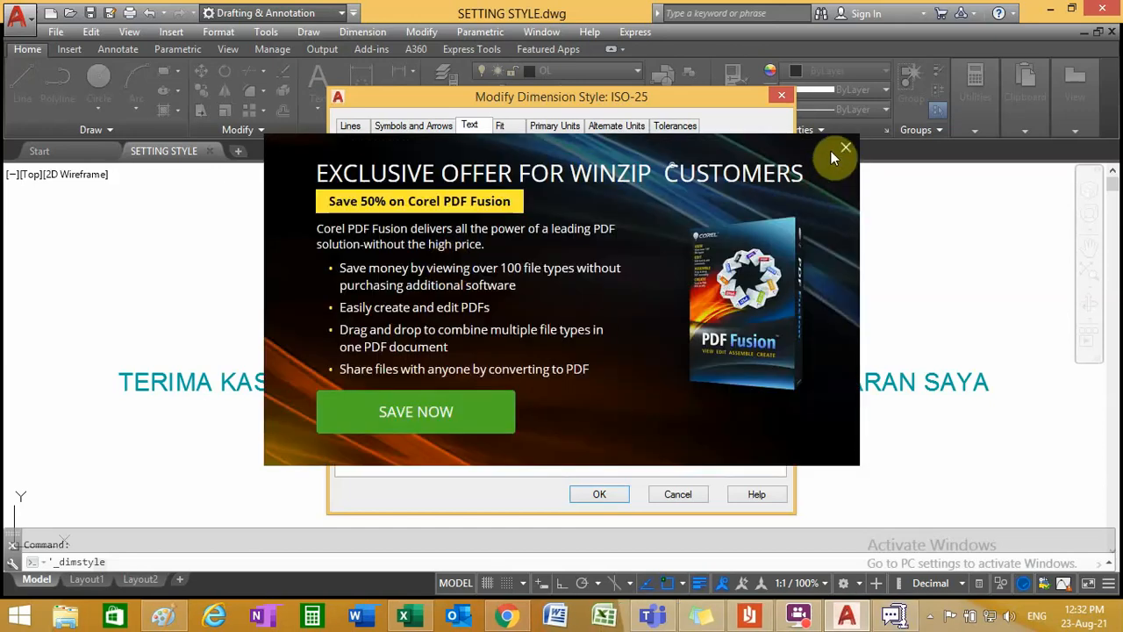
left_click(845, 147)
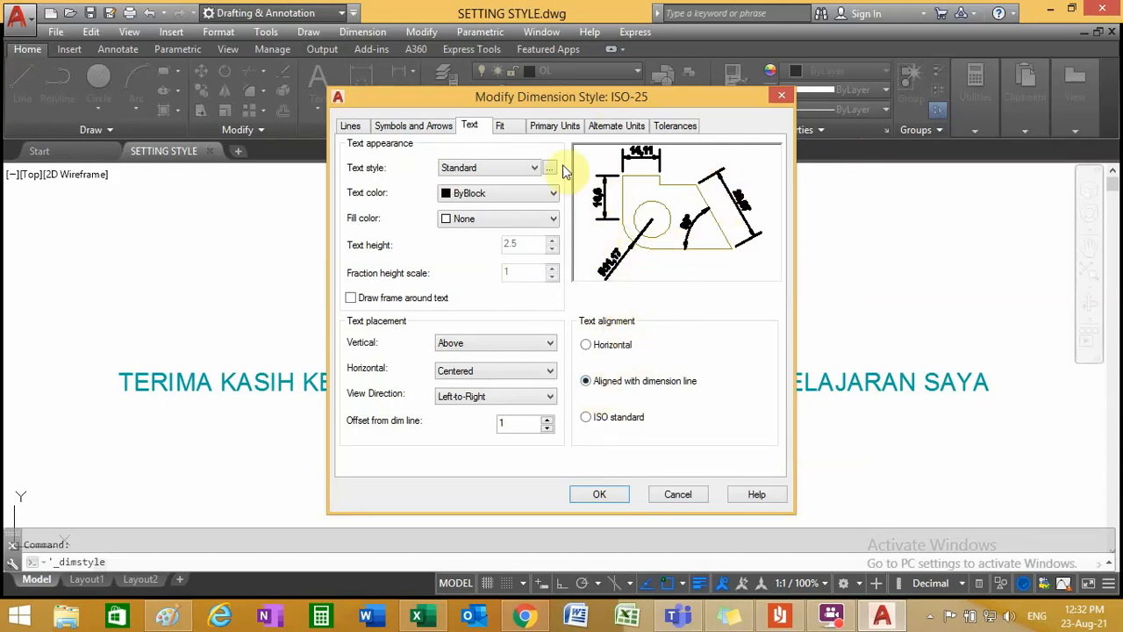
left_click(586, 418)
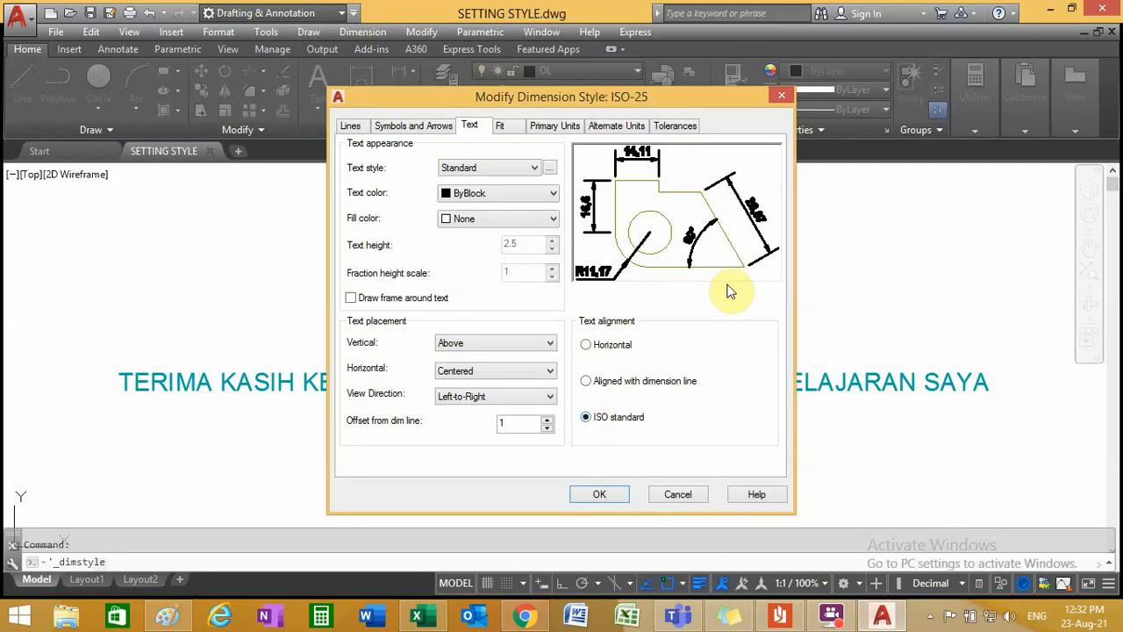
- Suppress arrows that don't fit inside the extension lines and try the fit options, ending on Always keep text between ext lines
left_click(509, 128)
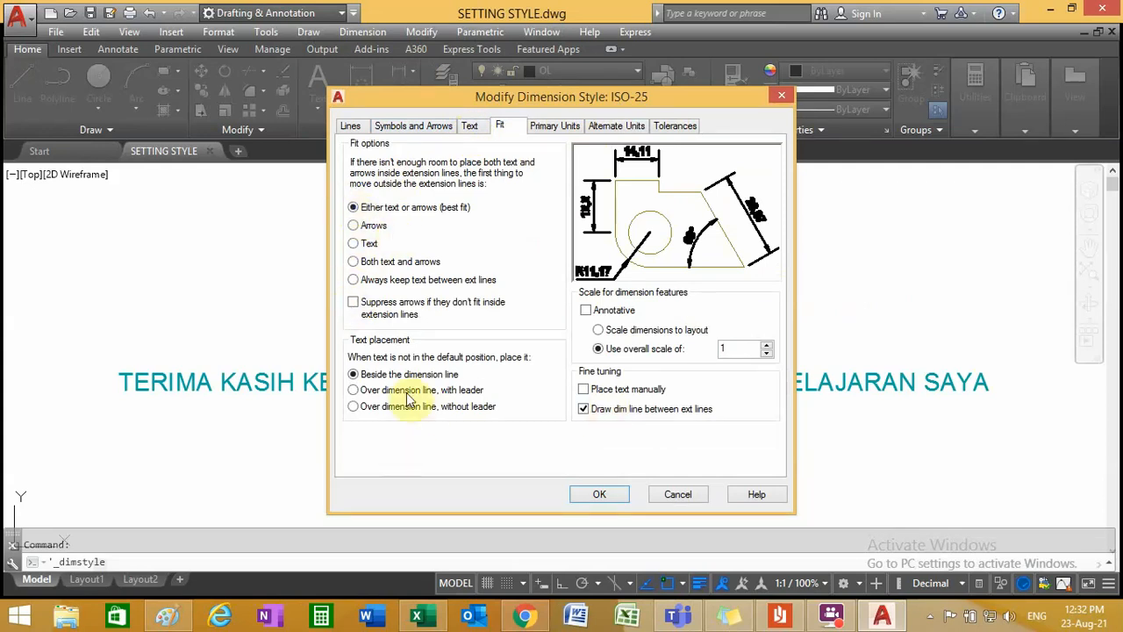
left_click(355, 303)
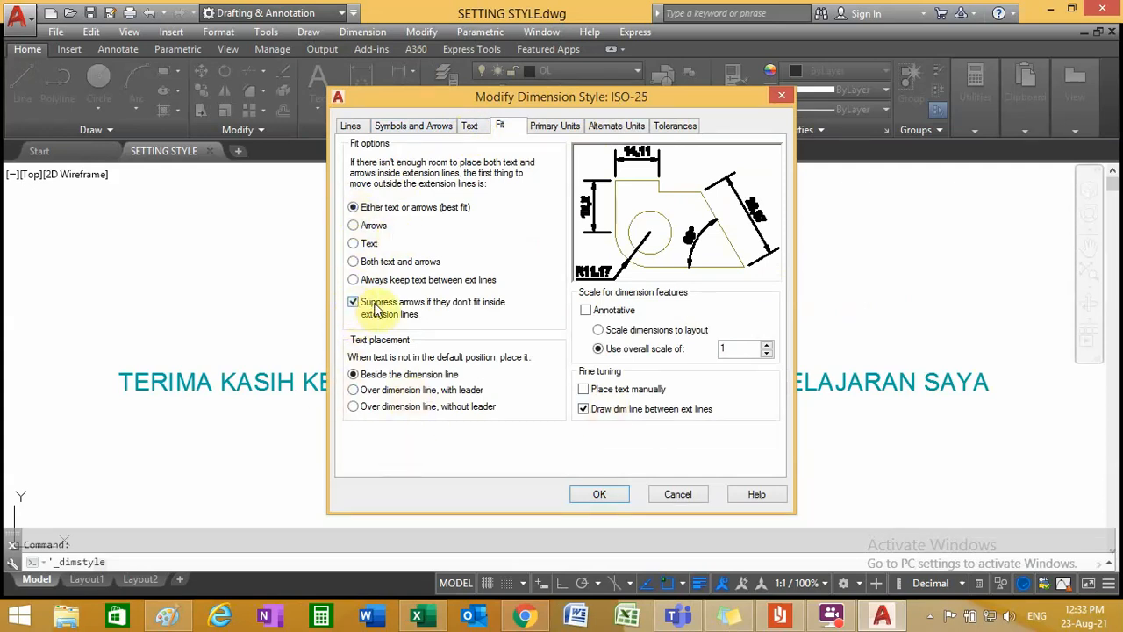
left_click(356, 227)
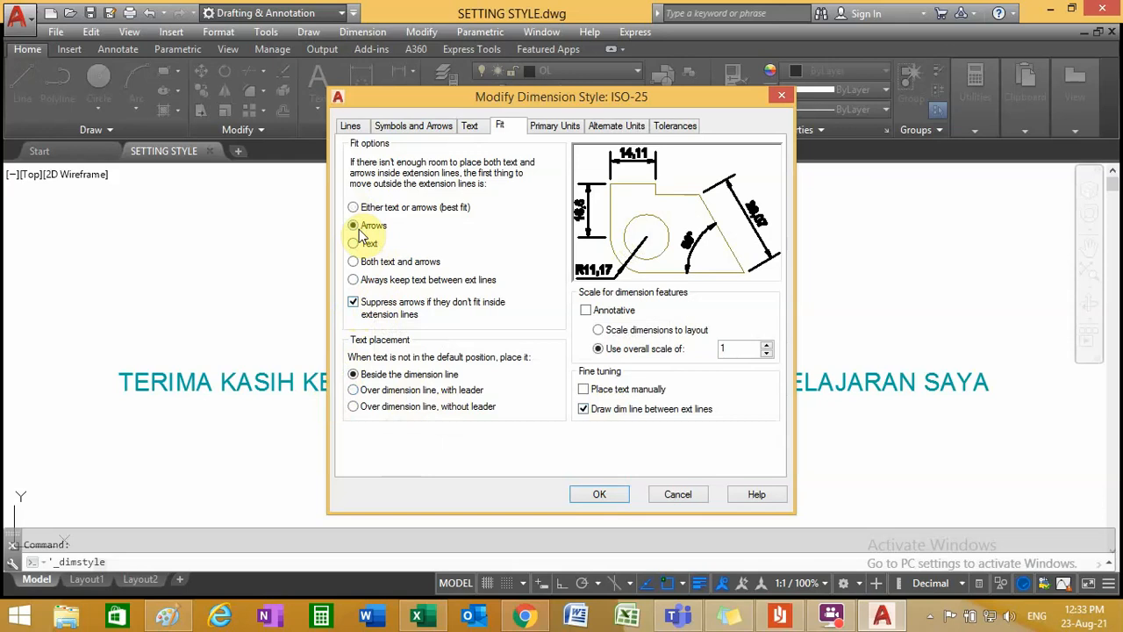
left_click(358, 246)
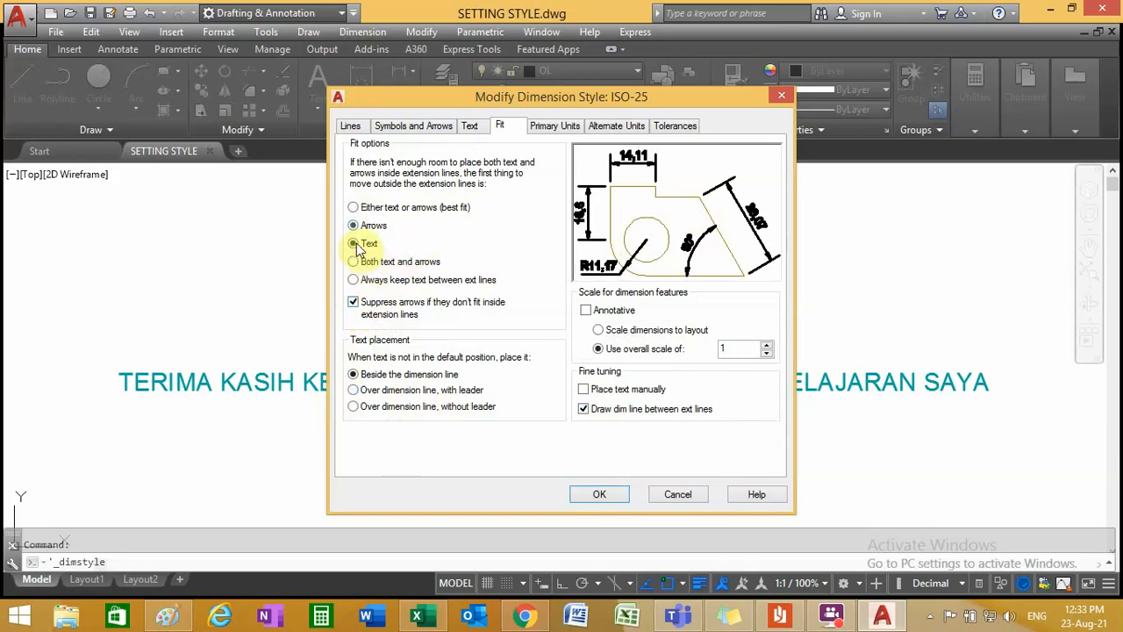
left_click(355, 262)
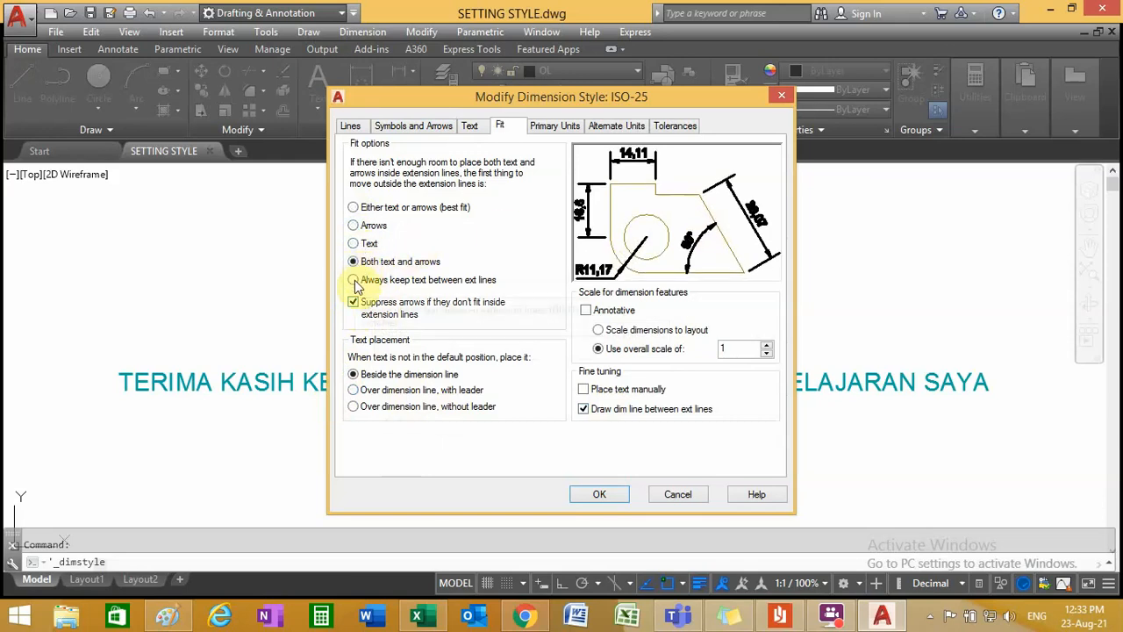
left_click(355, 280)
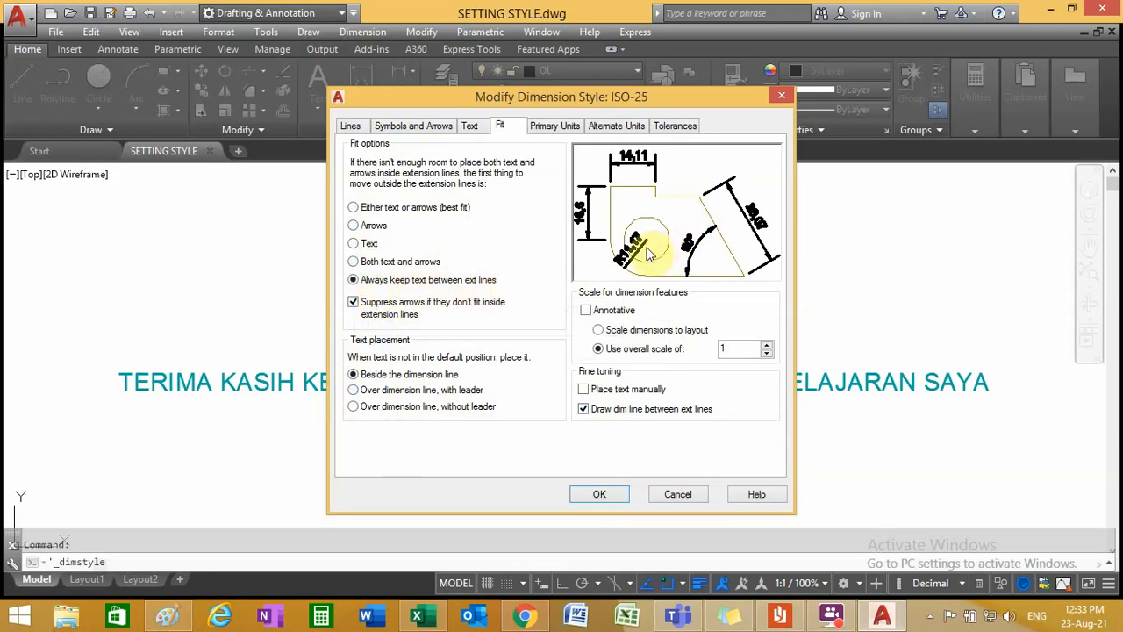
- Try placing non-default text over the dimension line with and without leader, and restore Beside the dimension line
left_click(353, 390)
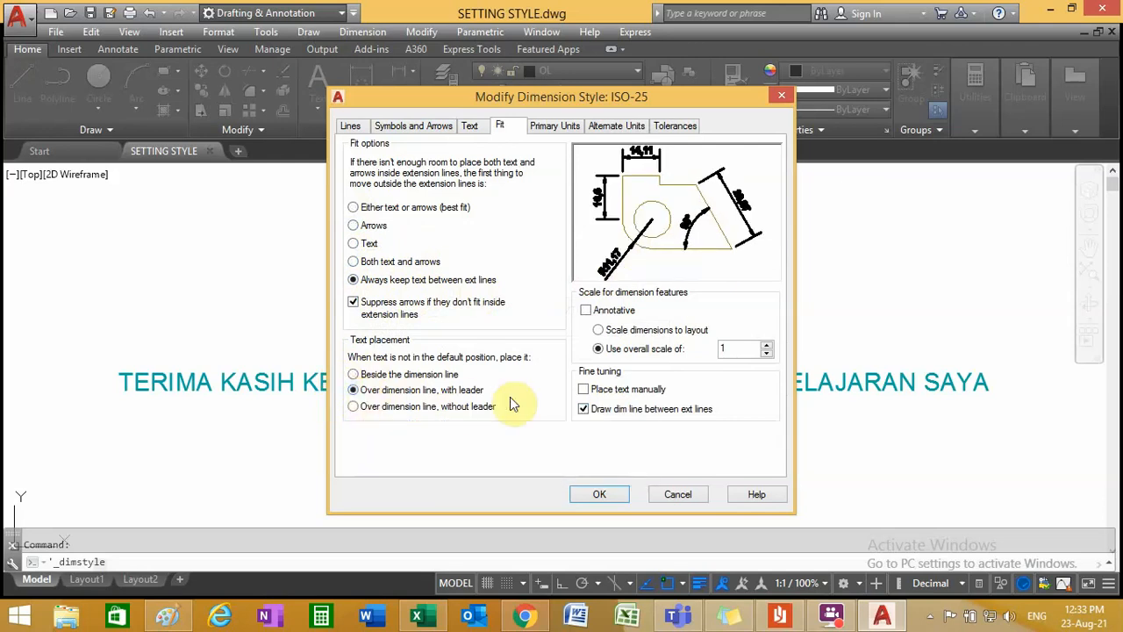
left_click(354, 408)
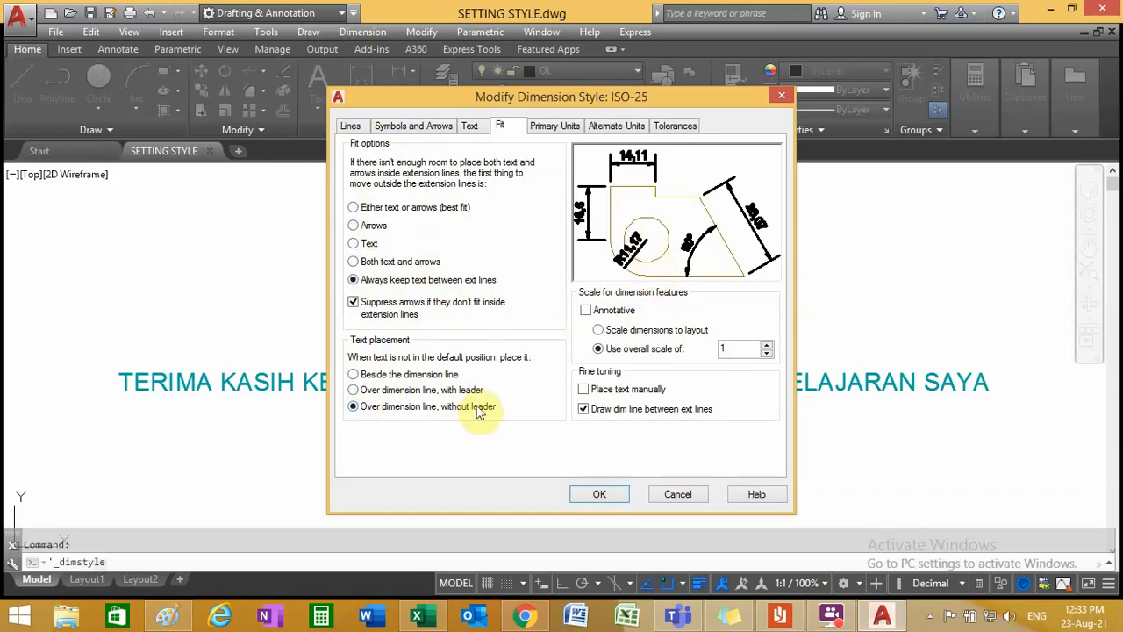
left_click(354, 375)
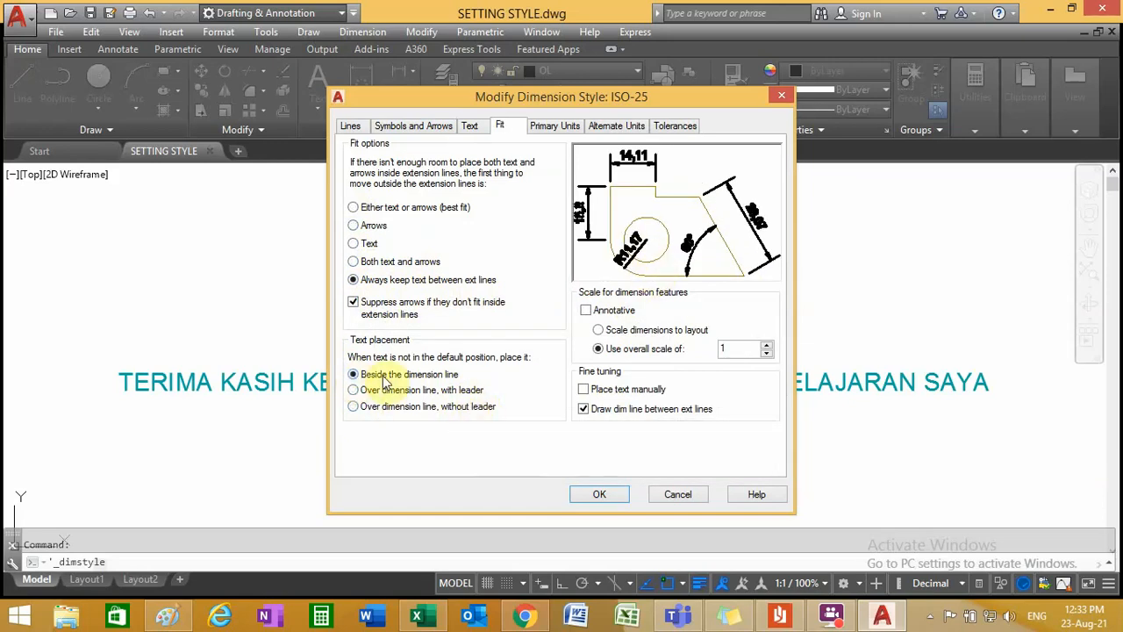
- Enable Place text manually in the fine tuning options and recheck placement with leader, ending on Beside the dimension line
left_click(584, 390)
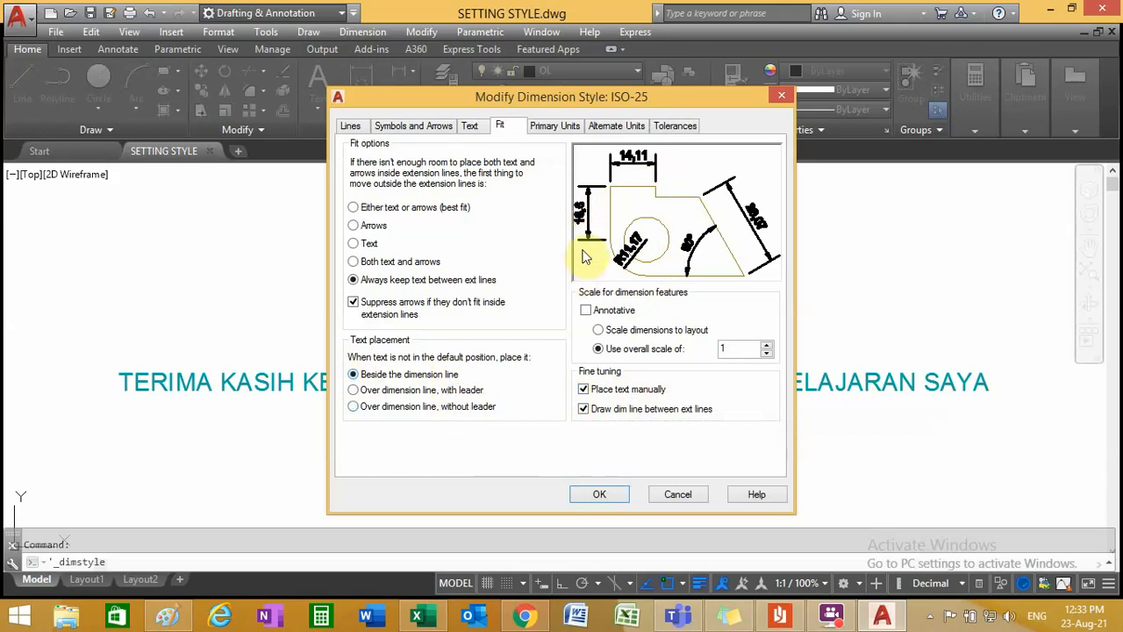
left_click(583, 391)
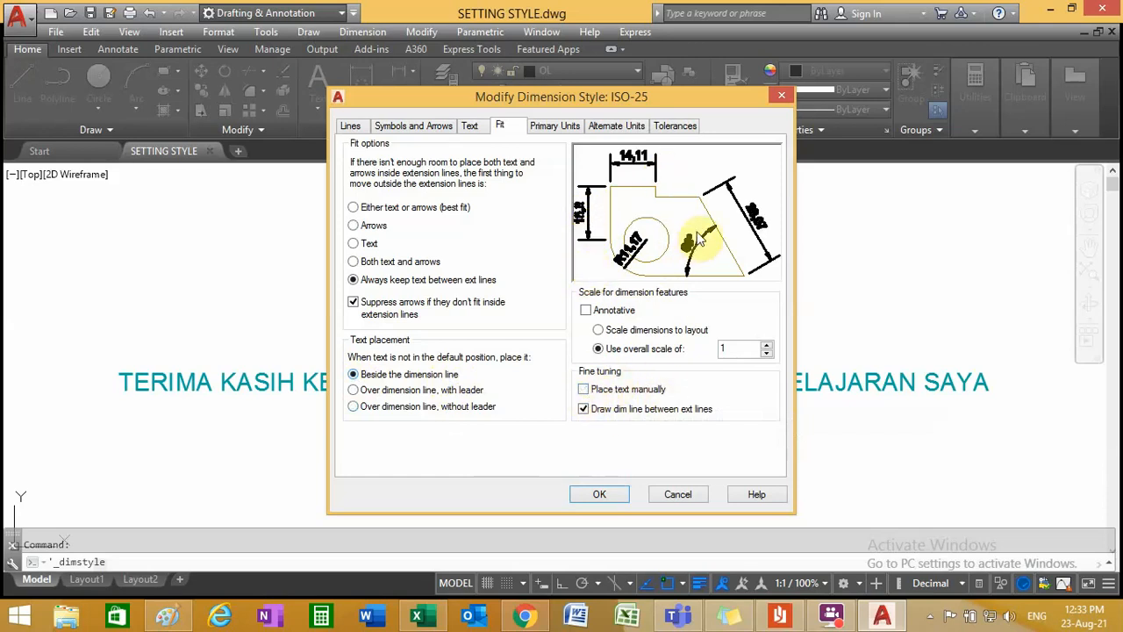
left_click(584, 391)
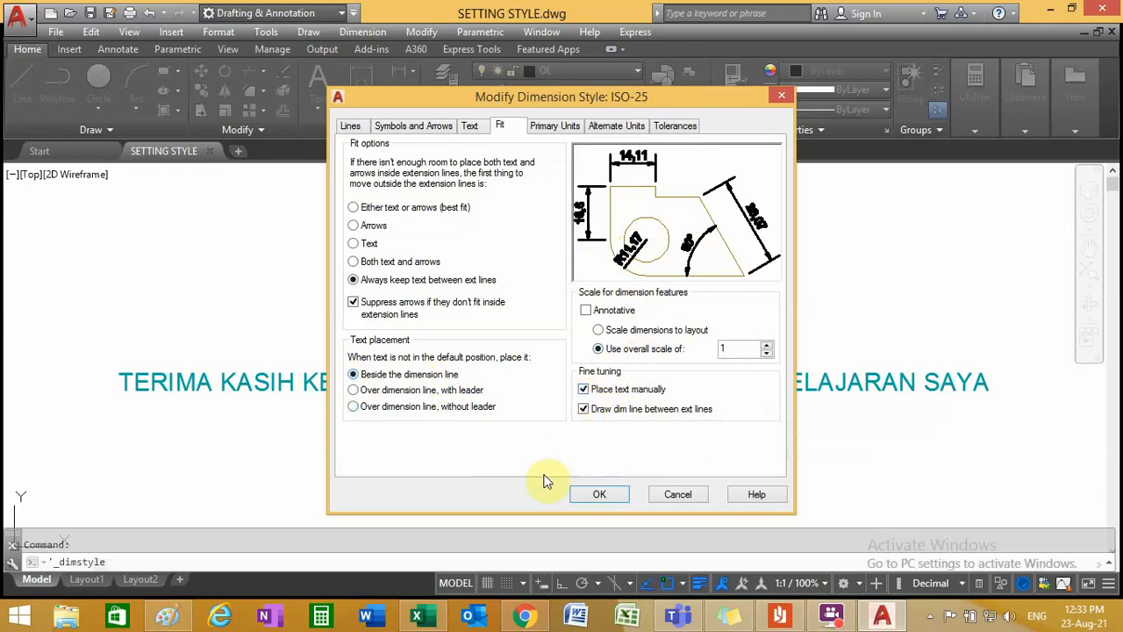
left_click(355, 391)
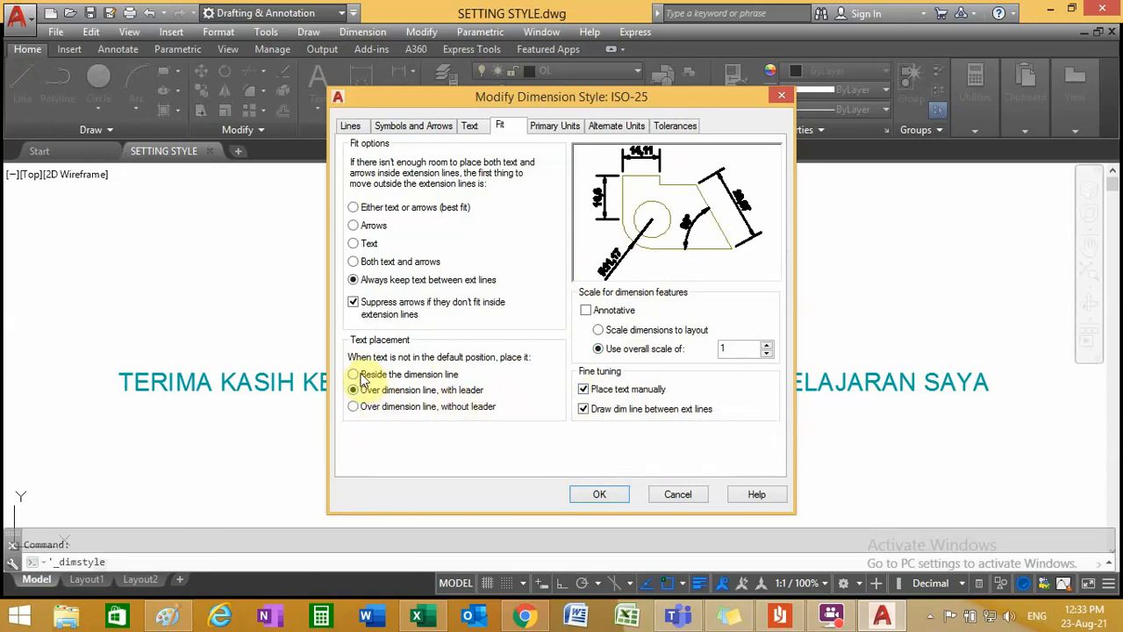
left_click(353, 375)
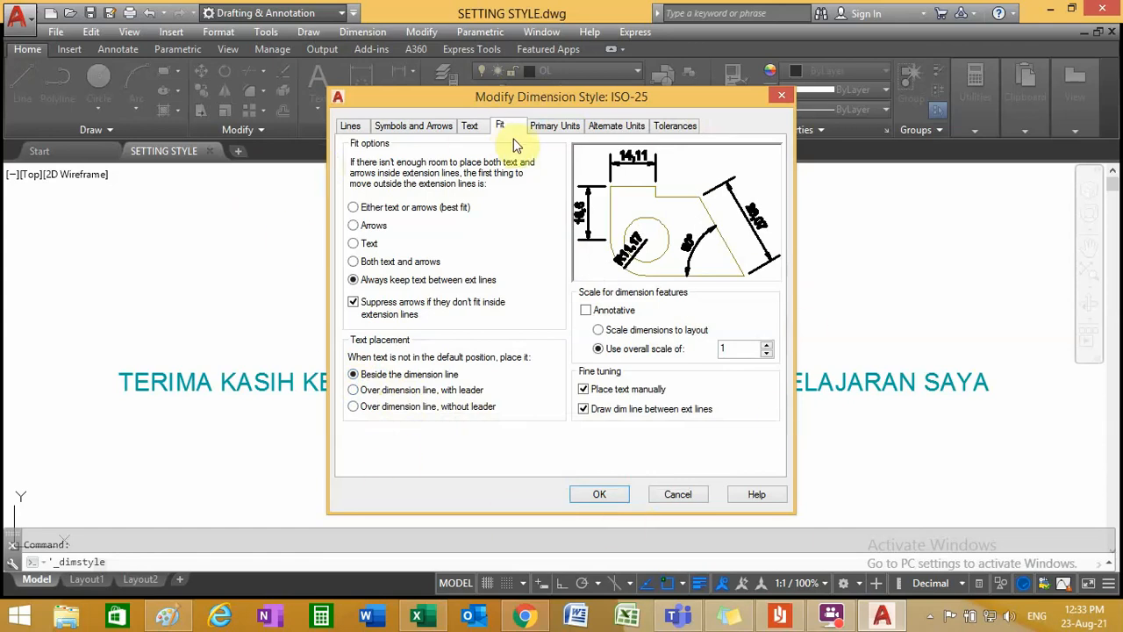
- Try the Architectural and Scientific unit formats for the linear primary units and restore Decimal
left_click(563, 127)
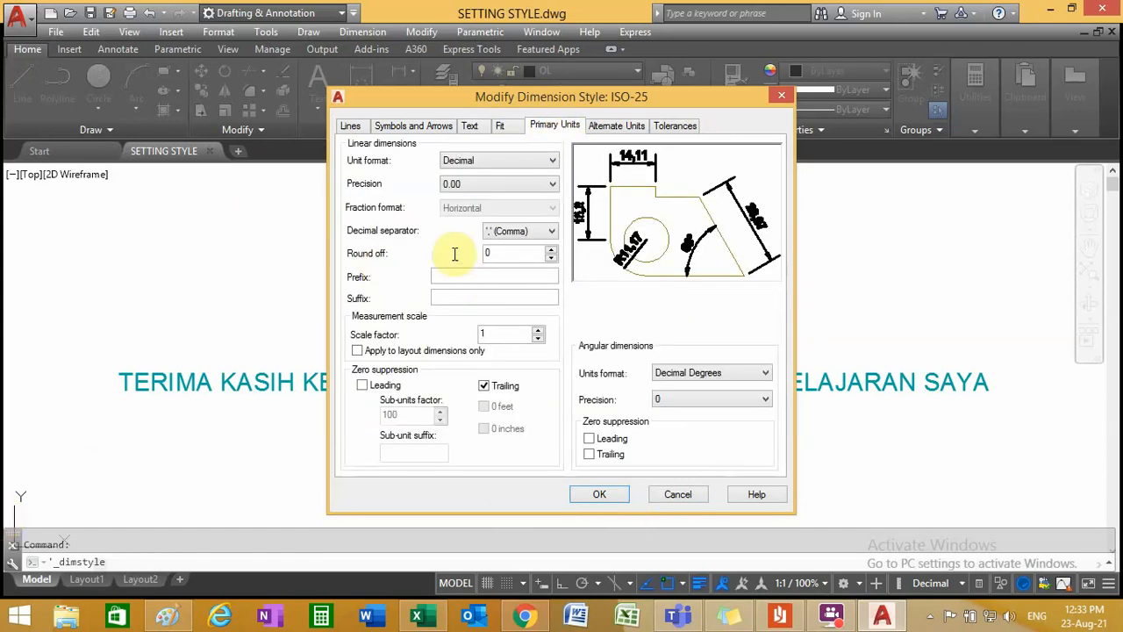
left_click(555, 160)
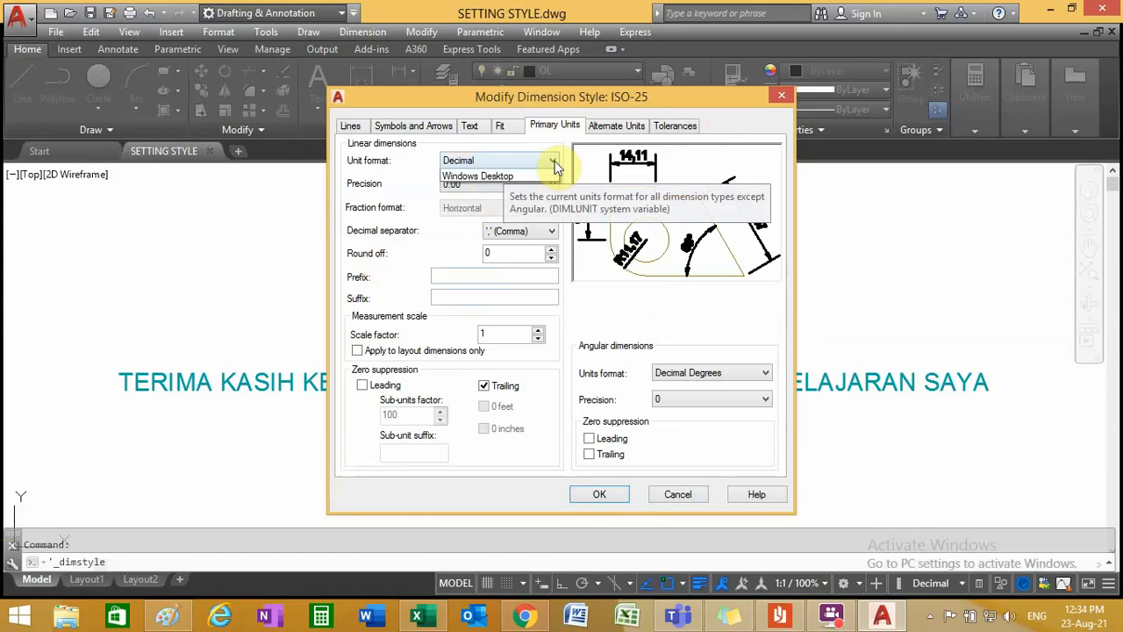
left_click(494, 210)
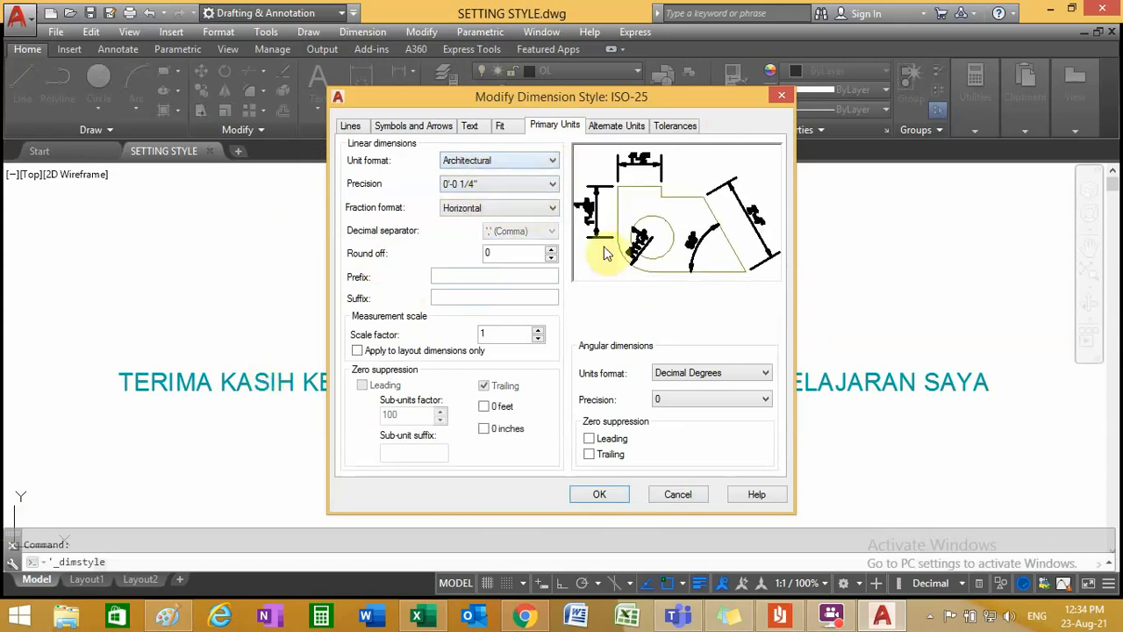
left_click(554, 160)
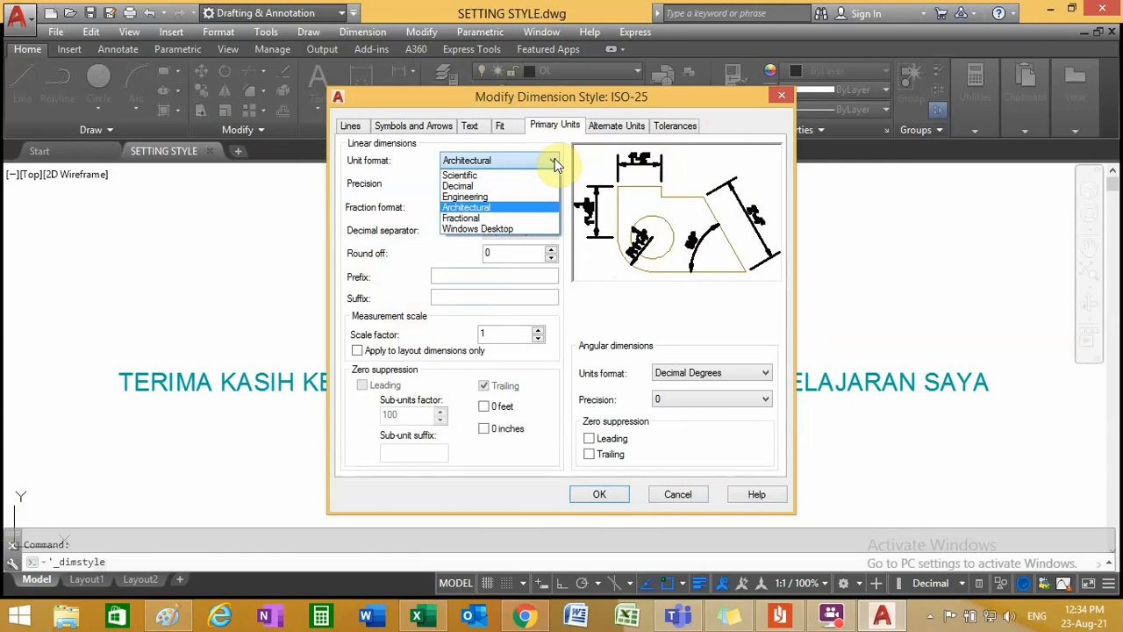
left_click(509, 176)
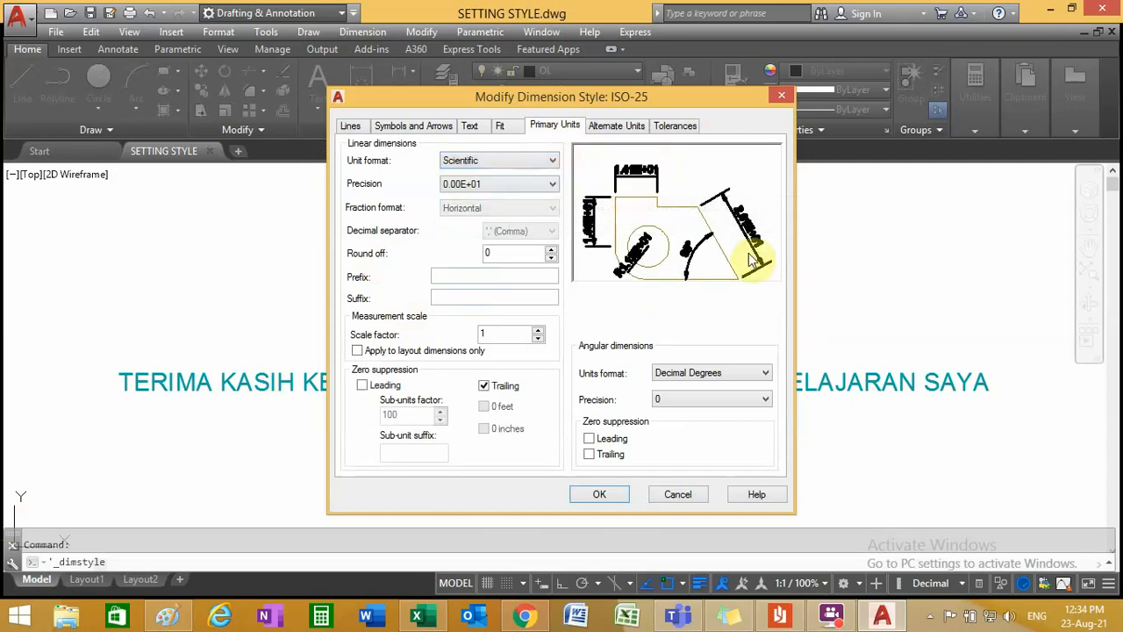
left_click(547, 160)
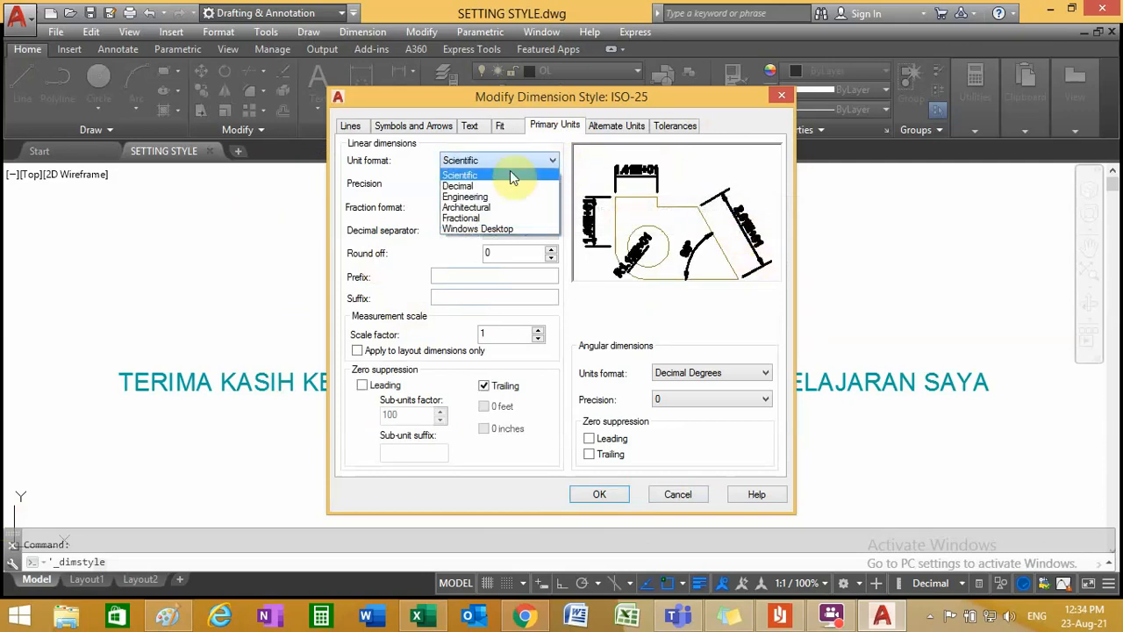
left_click(471, 183)
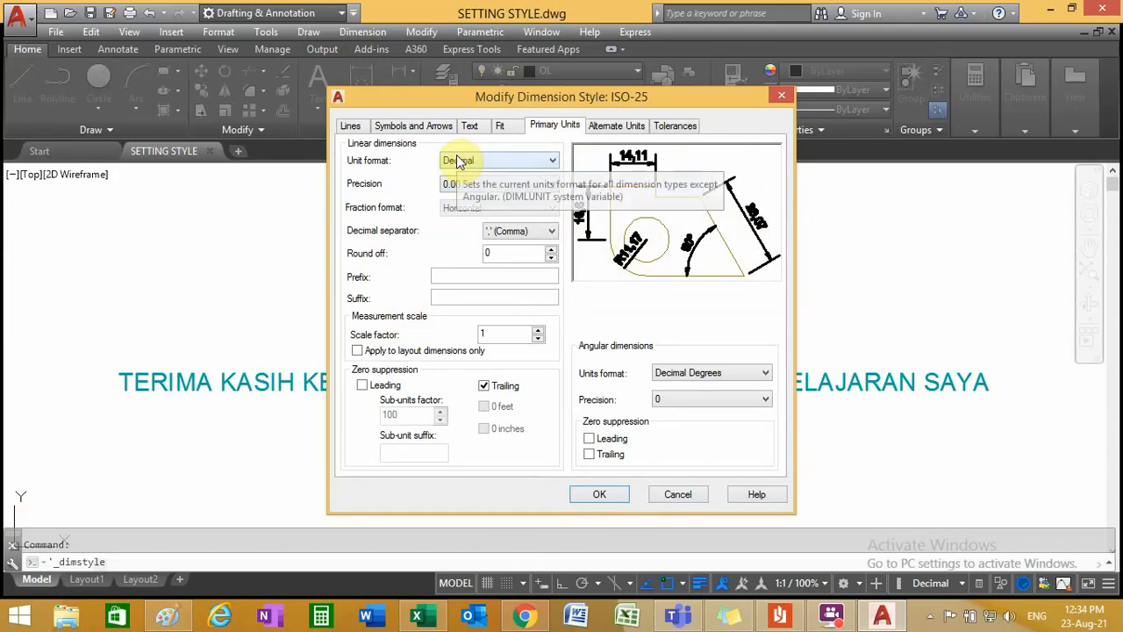
left_click(513, 168)
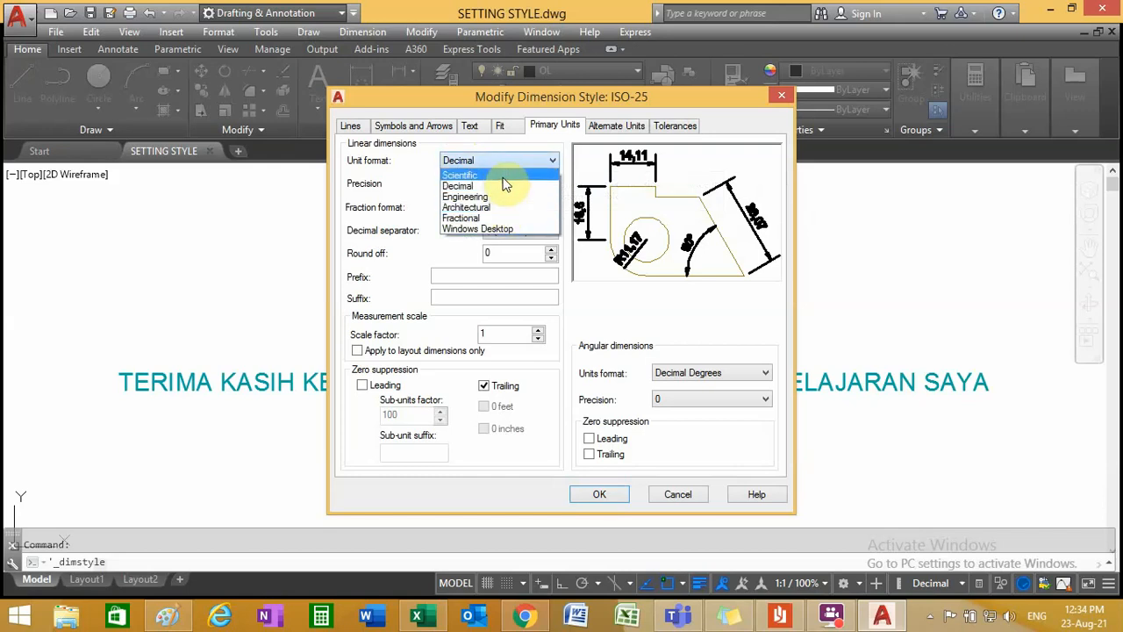
left_click(472, 186)
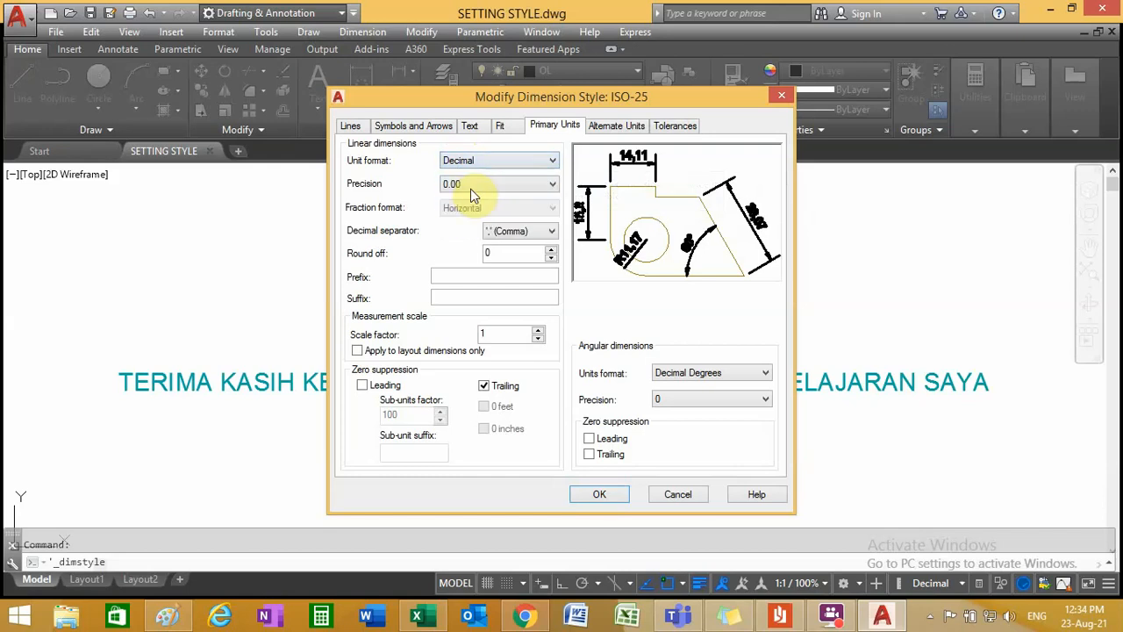
- Compare linear dimension precisions of 0 and 0.00 in the primary units and settle on 0
left_click(503, 186)
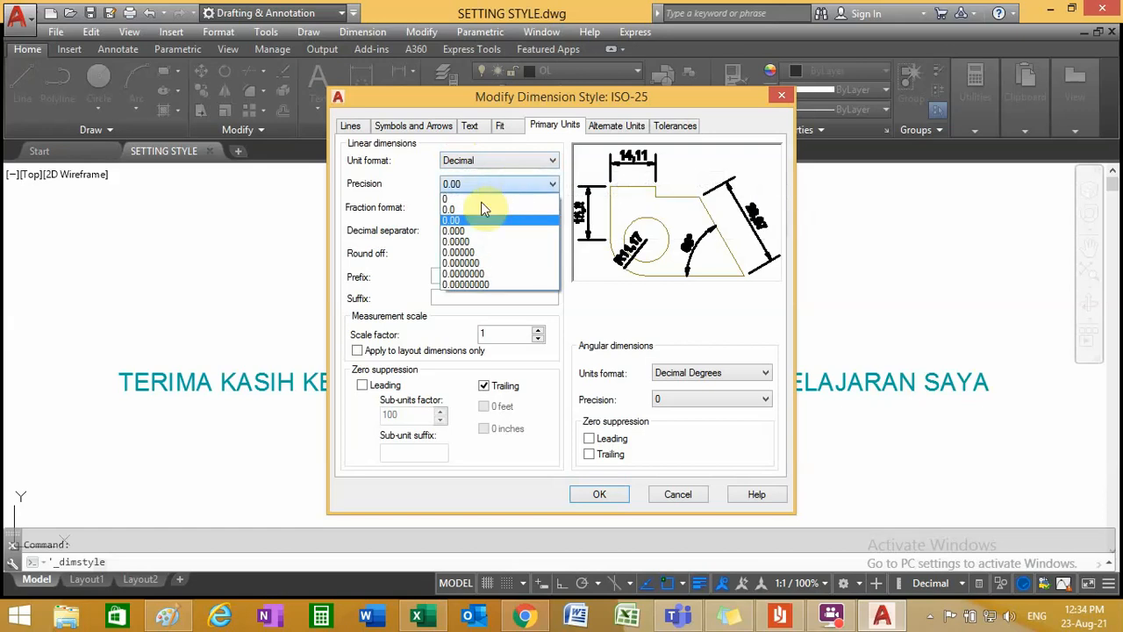
left_click(481, 198)
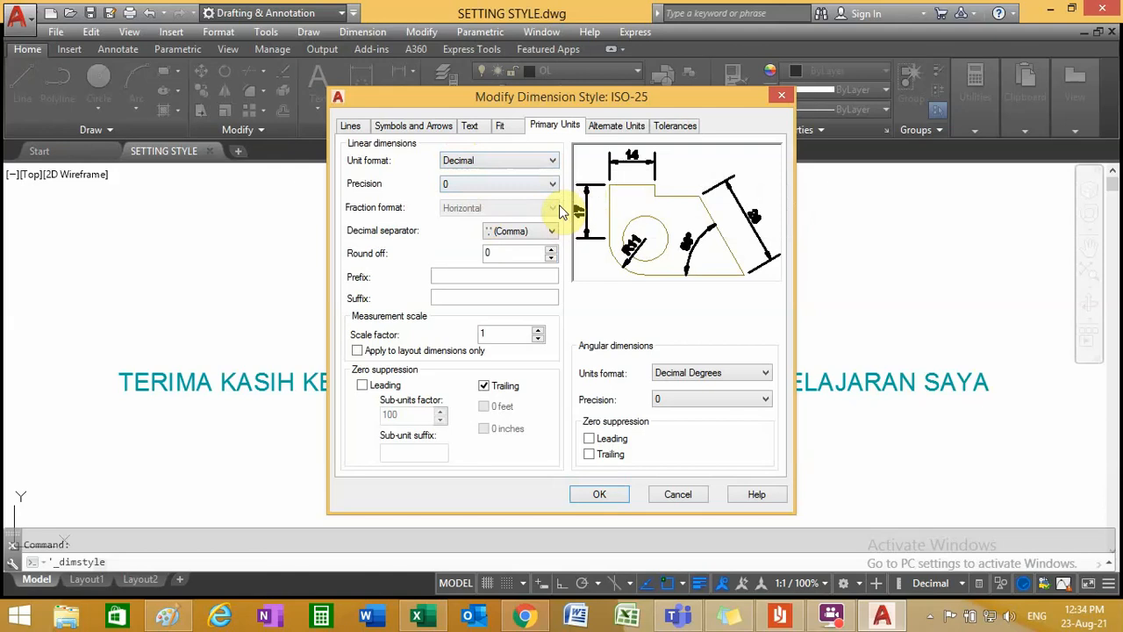
left_click(489, 185)
left_click(480, 222)
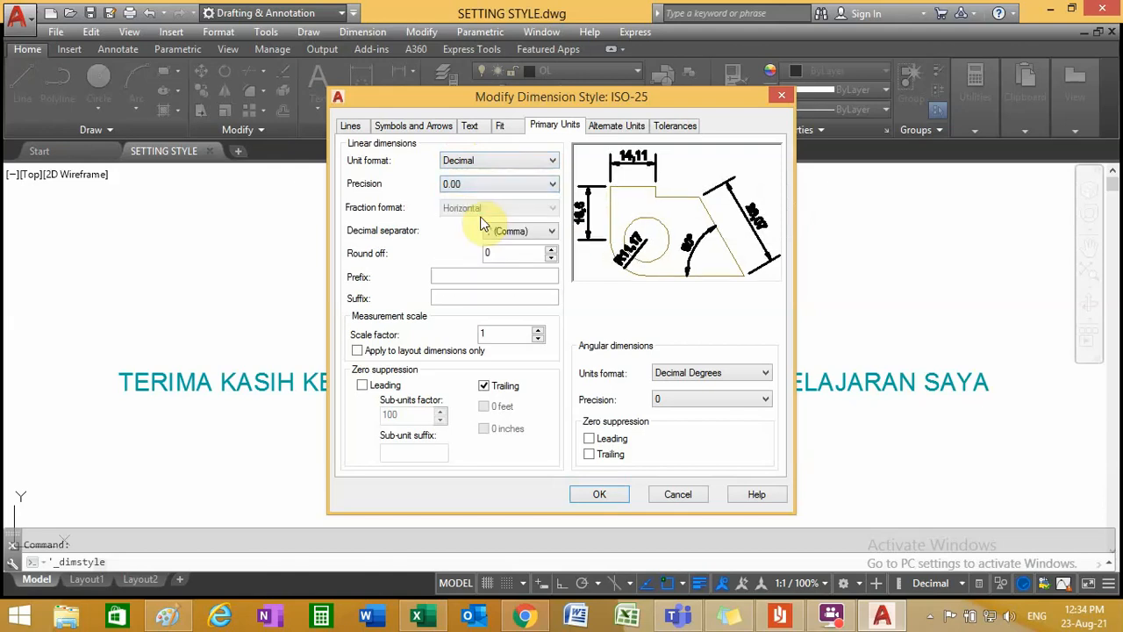
left_click(500, 185)
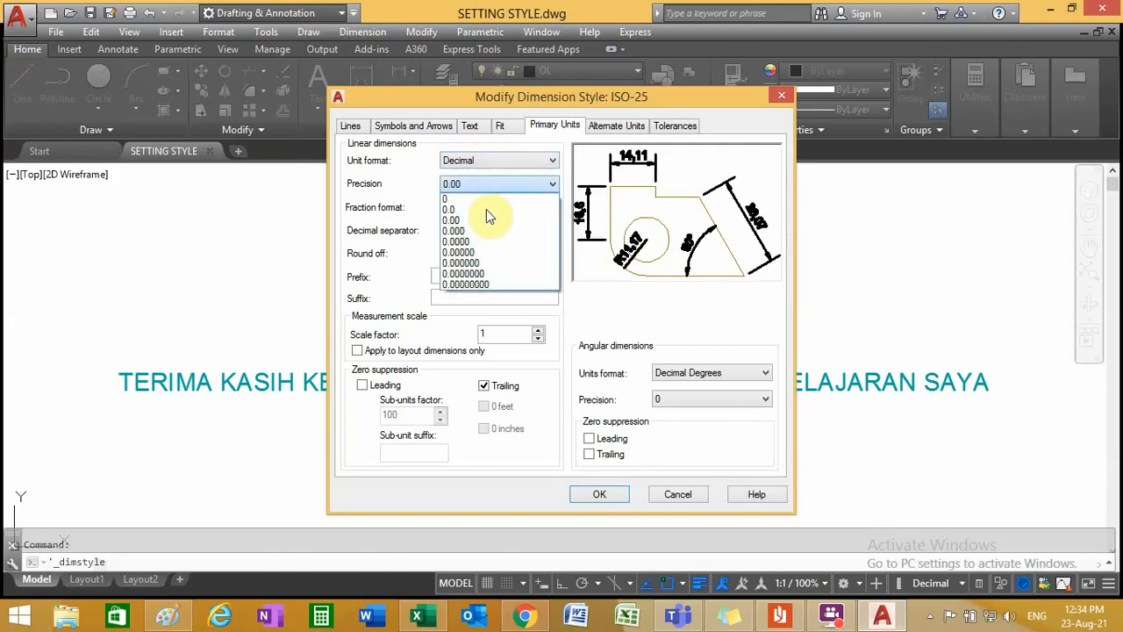
left_click(481, 200)
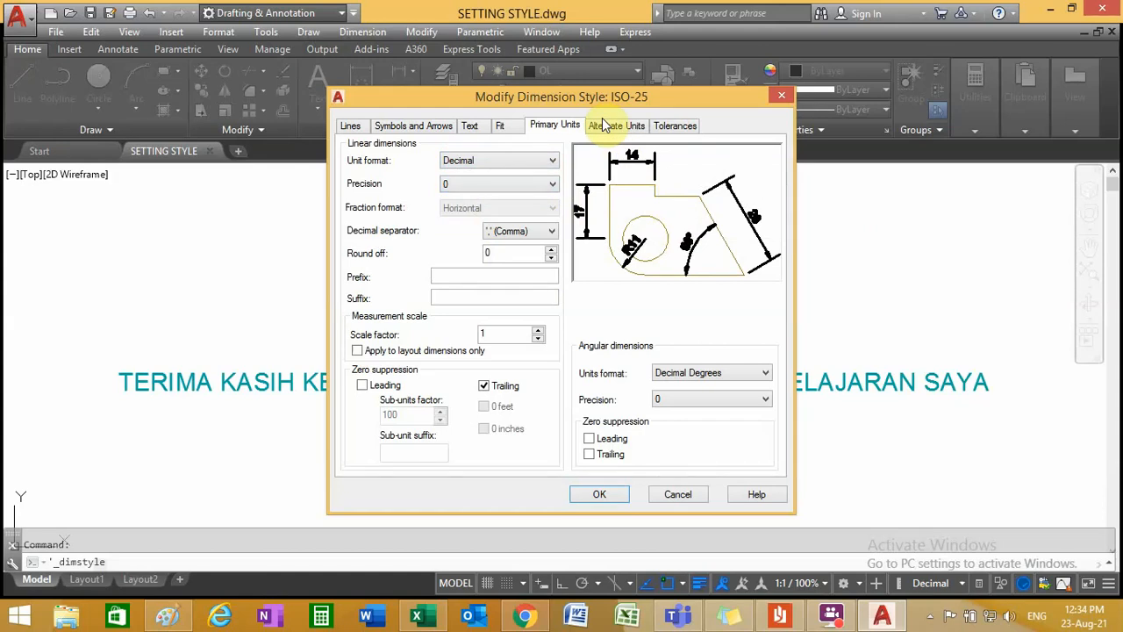
- Switch to CHAP12 Dimensioning.pdf in Reader, examine the dimension values in Figure 12.6, and return to the dimension style settings in AutoCAD
left_click(779, 617)
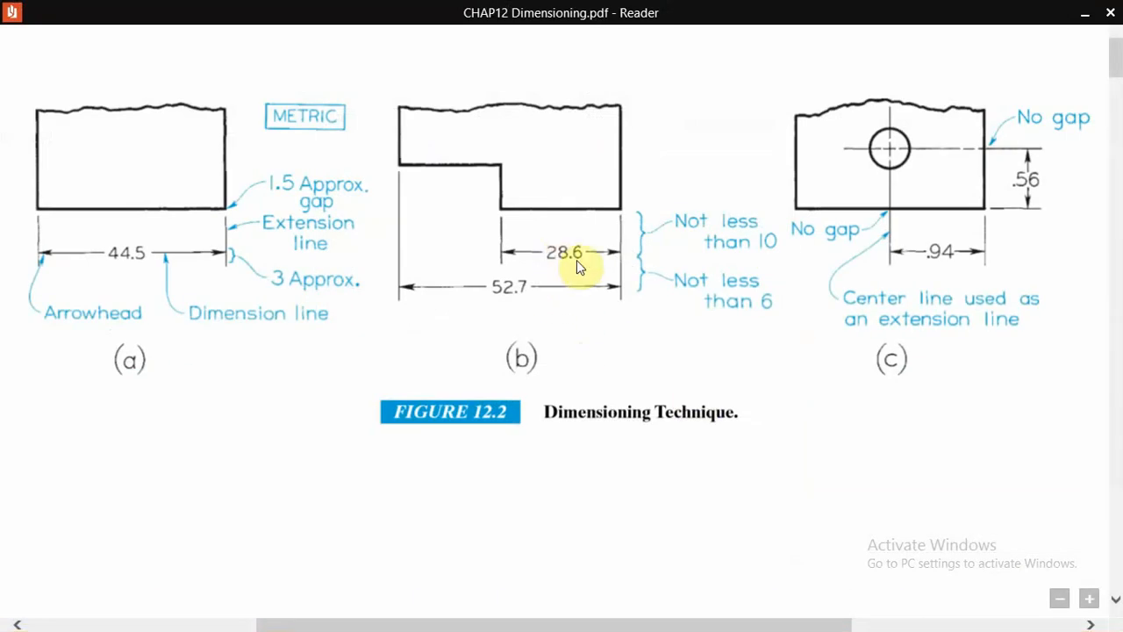
scroll(559, 309, "down", 15)
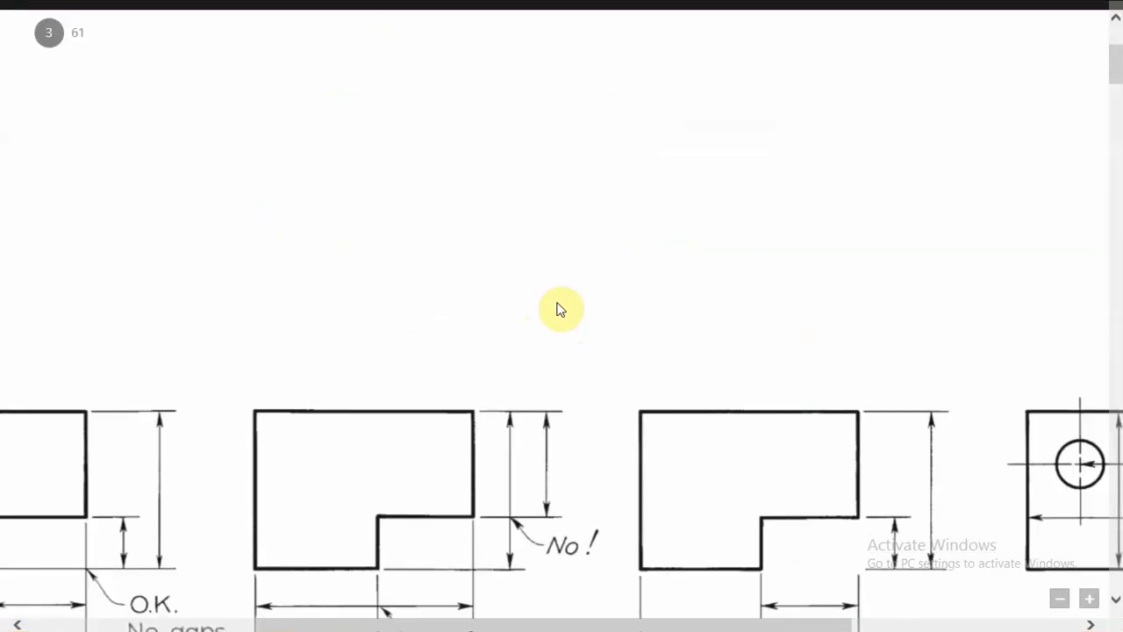
scroll(556, 321, "down", 15)
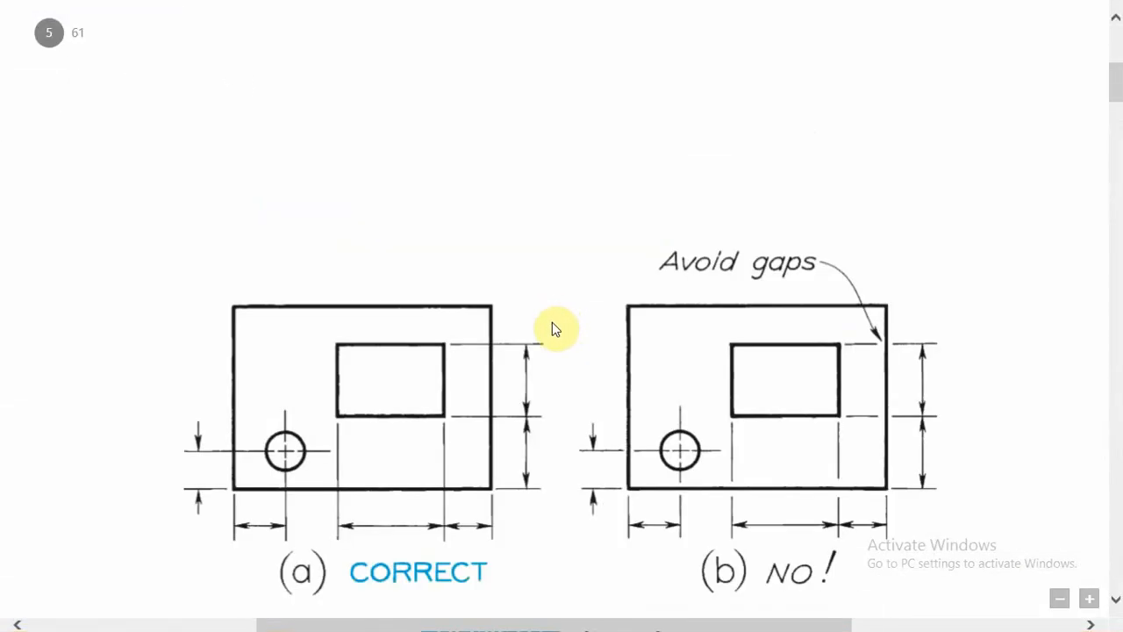
left_click(1059, 599)
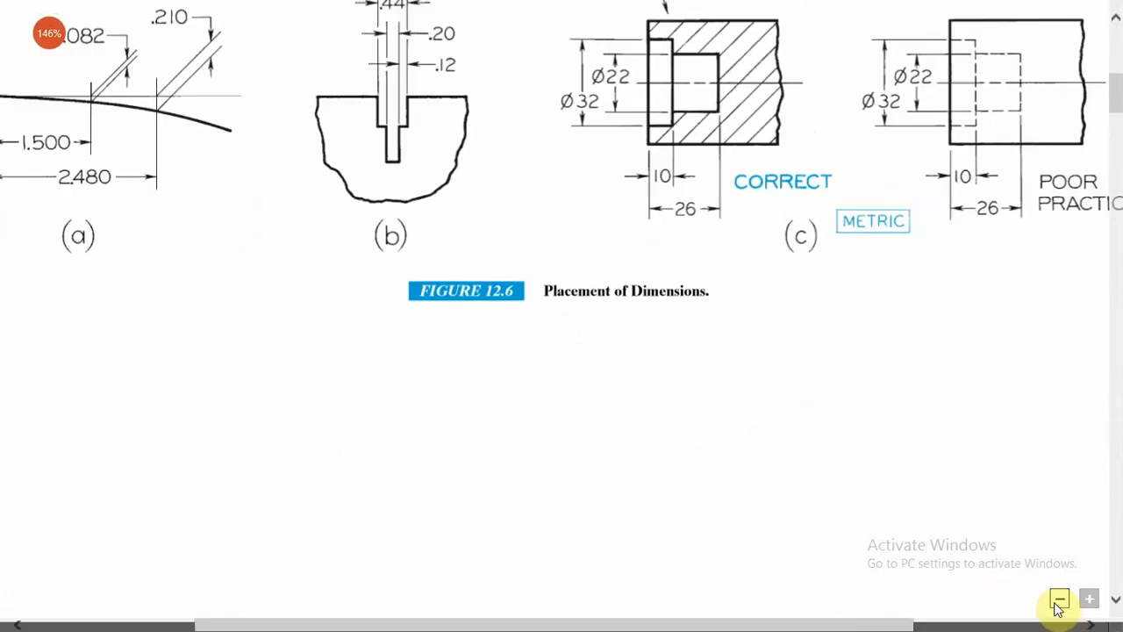
left_click(1059, 598)
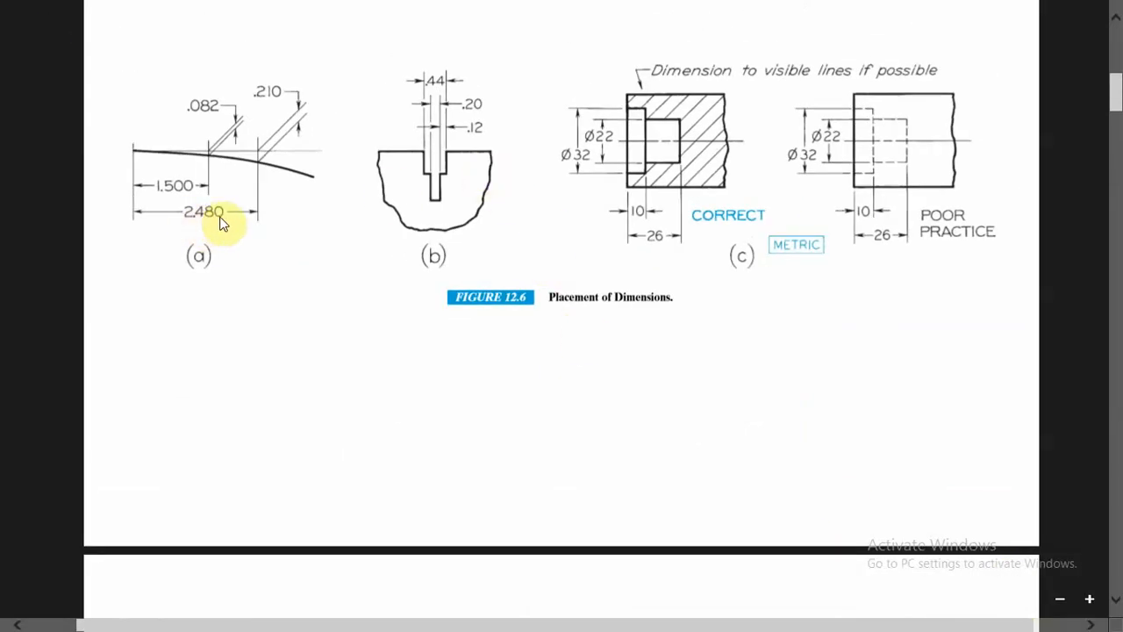
left_click(1099, 12)
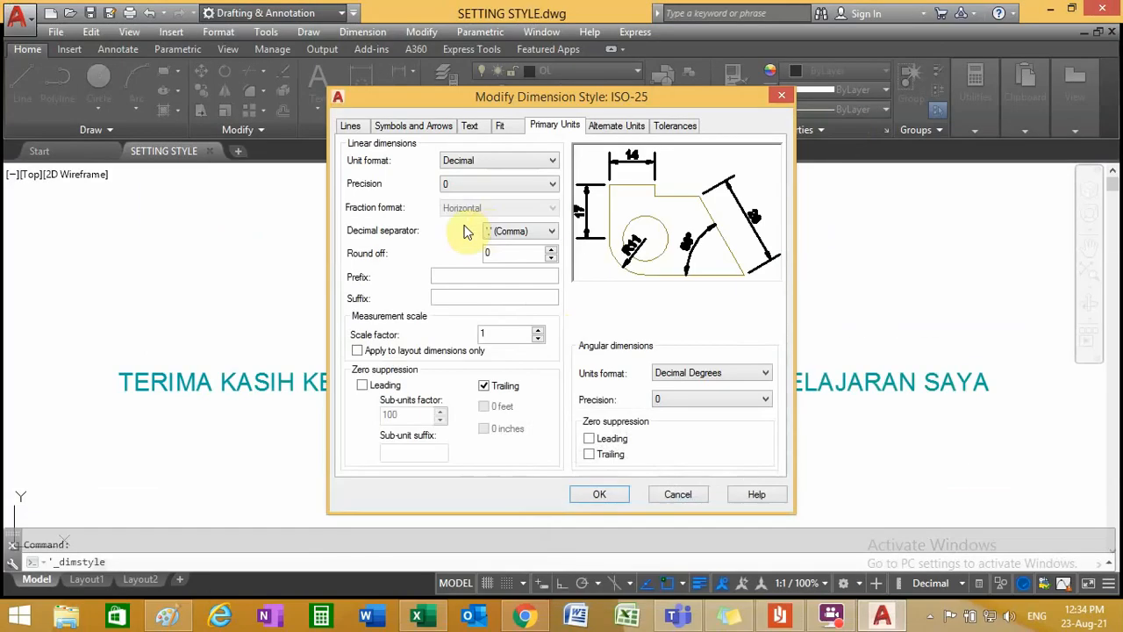
- Try a linear dimension precision of 0.000 and restore 0
left_click(482, 185)
left_click(482, 236)
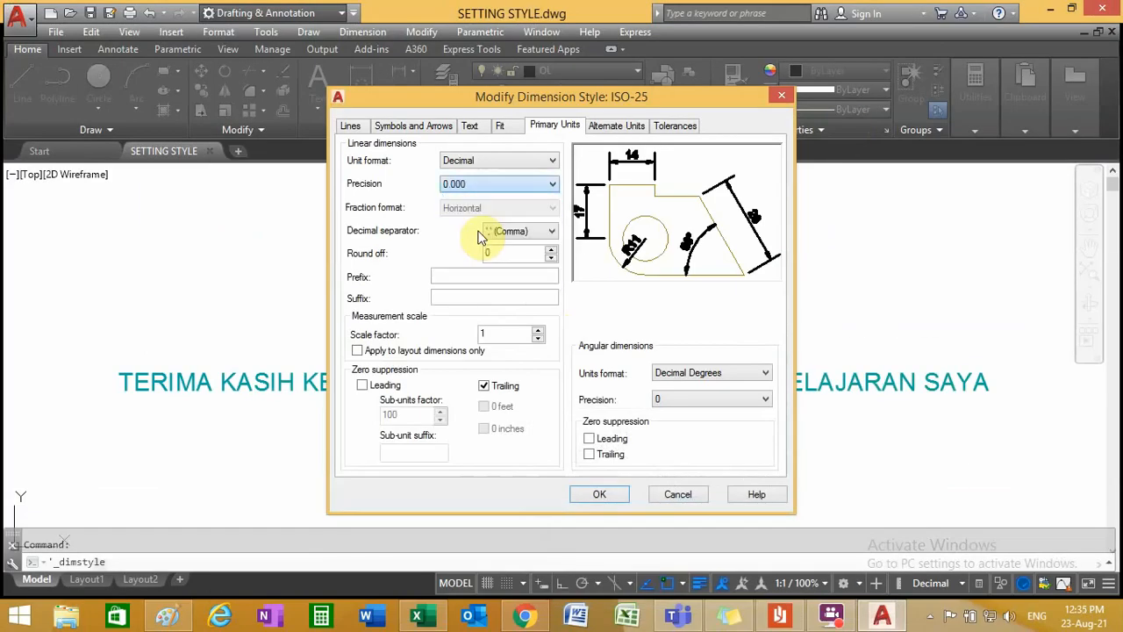
left_click(504, 186)
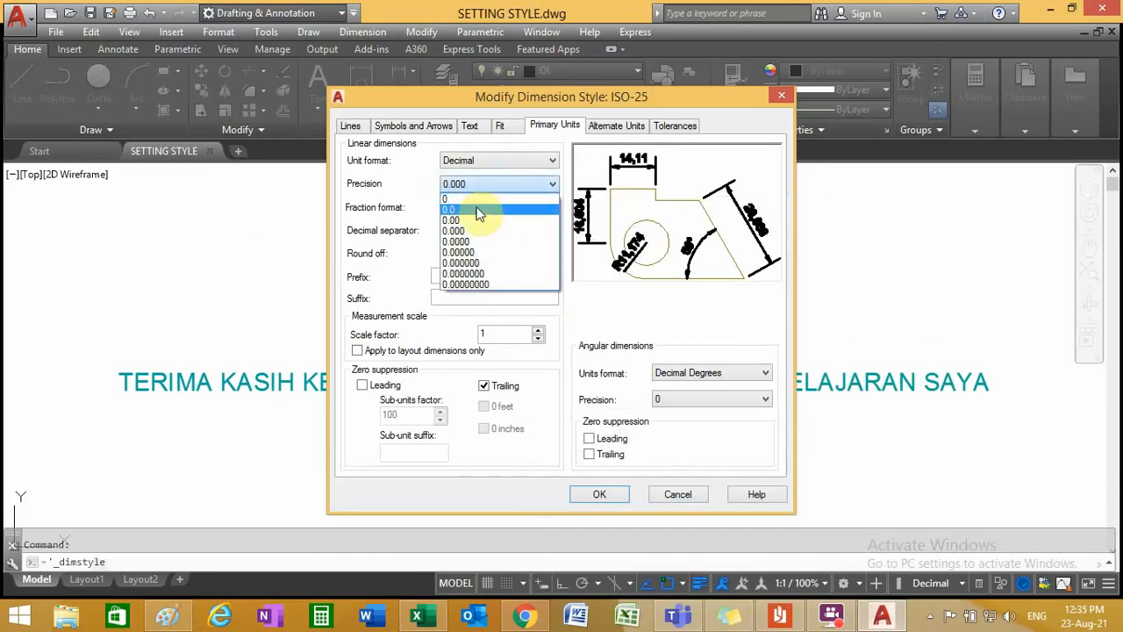
left_click(478, 202)
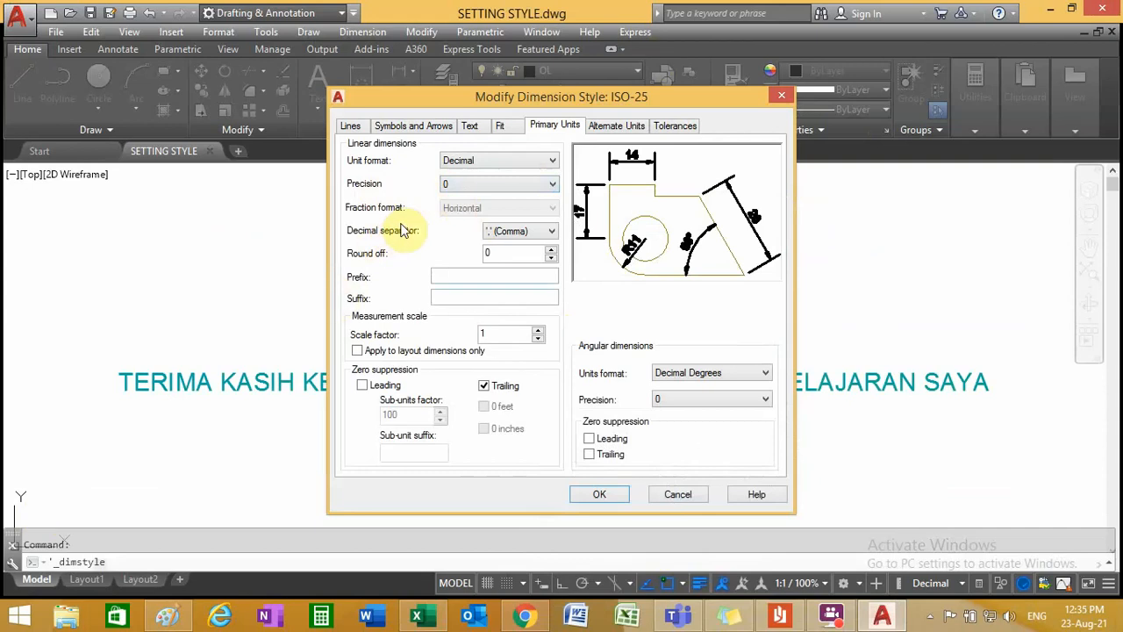
- Set the decimal separator to Period and compare it with the dimension values in the Reader PDF's Figure 12.6
left_click(502, 235)
left_click(505, 247)
left_click(767, 605)
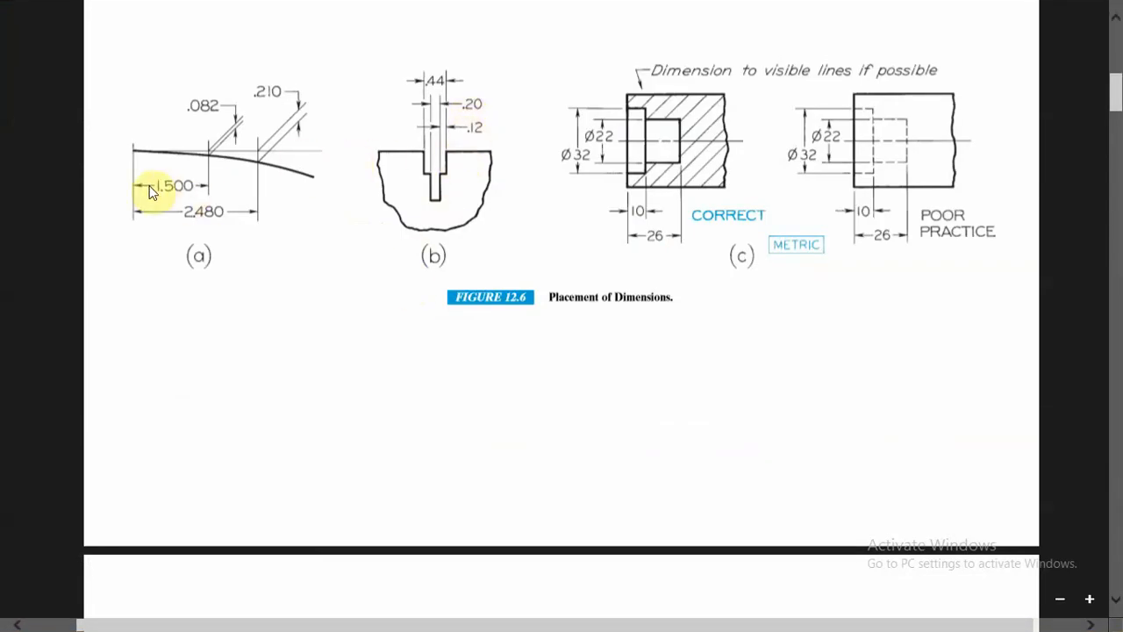
left_click(1081, 8)
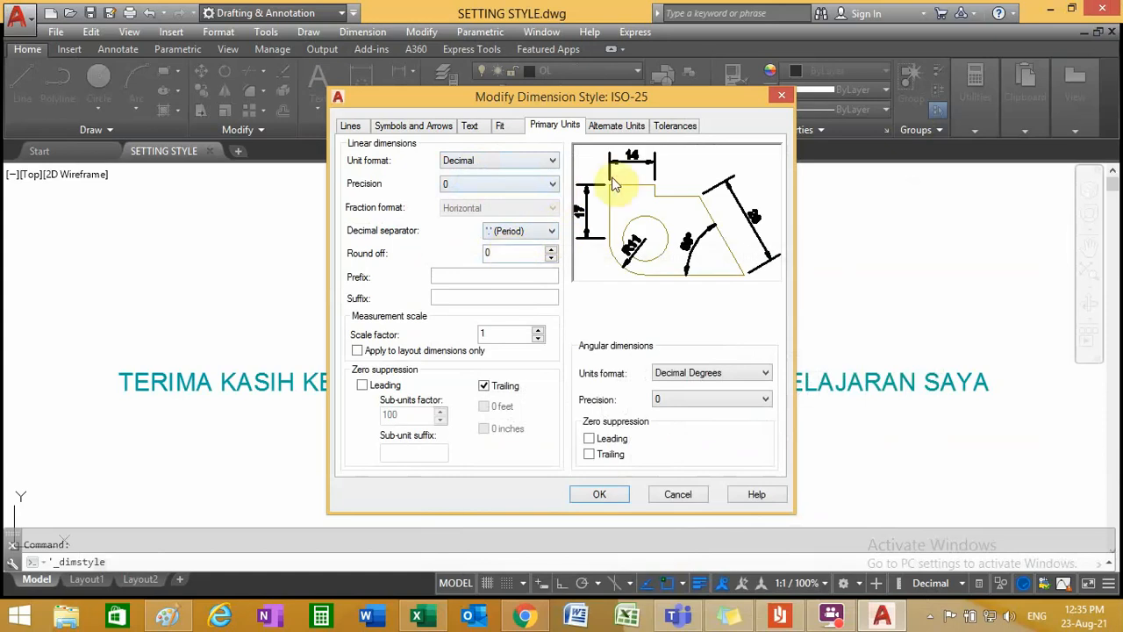
- View the alternate units settings, and try the Symmetrical and Deviation tolerance methods, ending on Limits
left_click(632, 128)
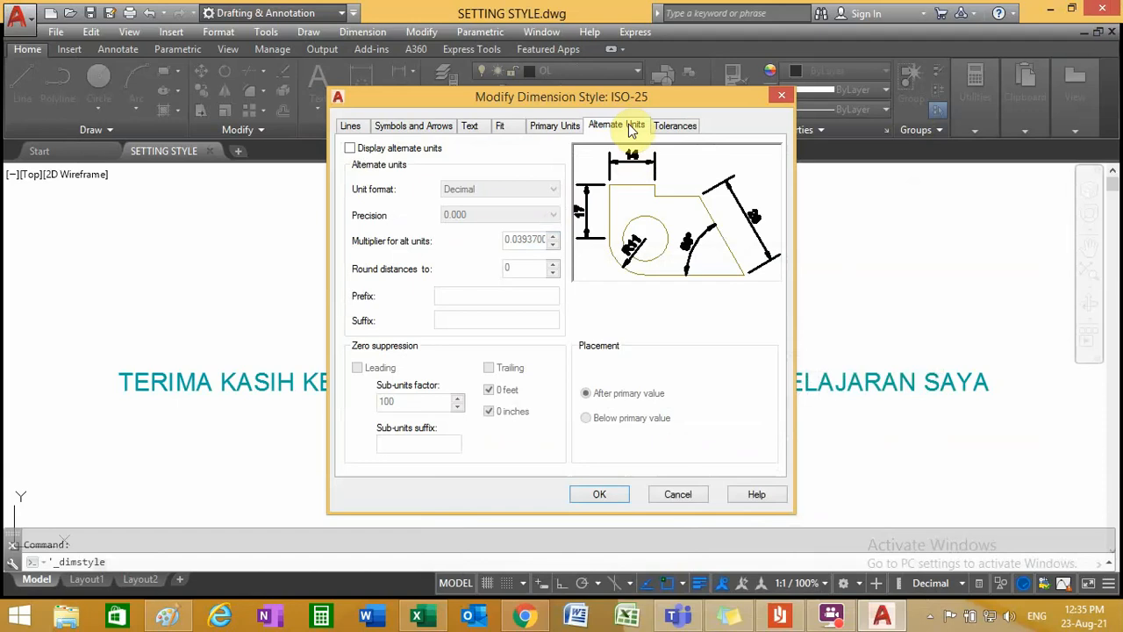
left_click(677, 127)
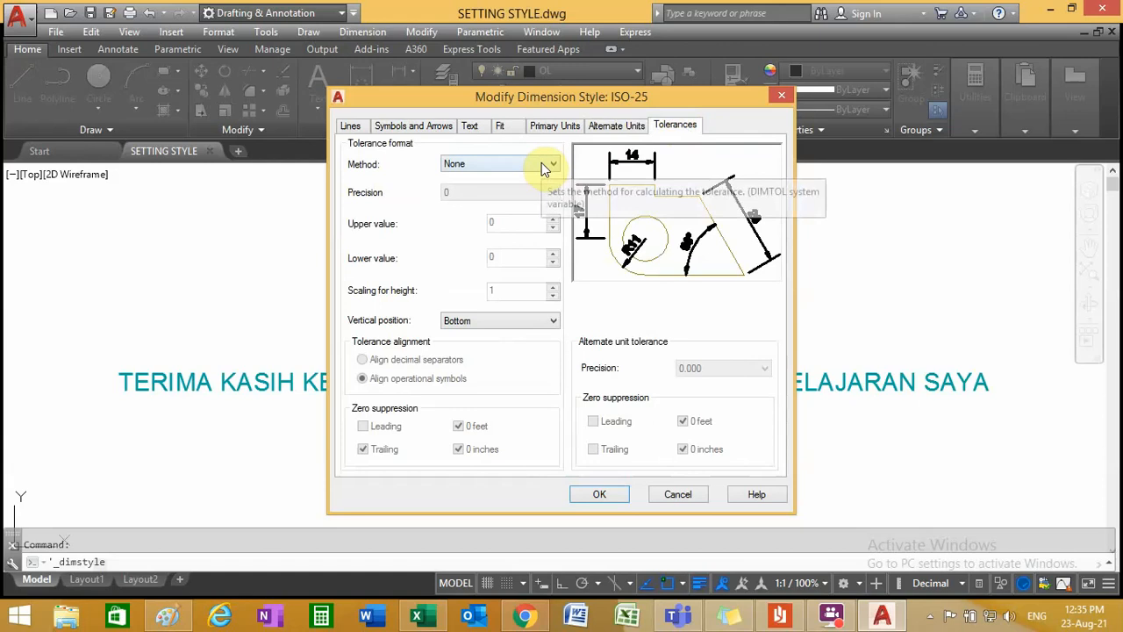
left_click(551, 167)
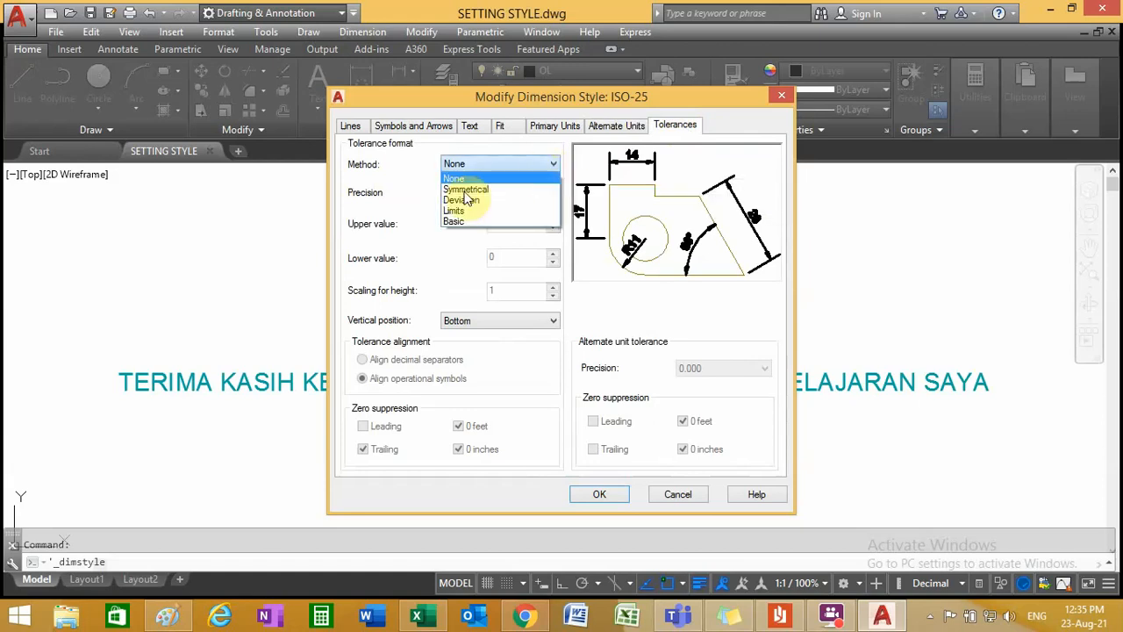
left_click(460, 194)
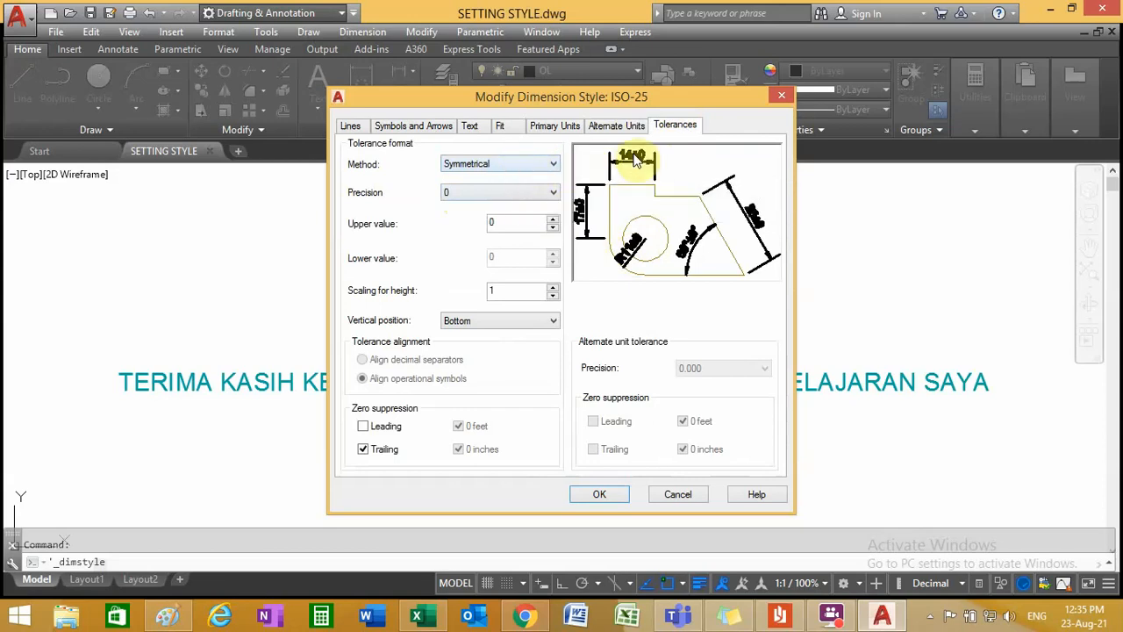
left_click(532, 167)
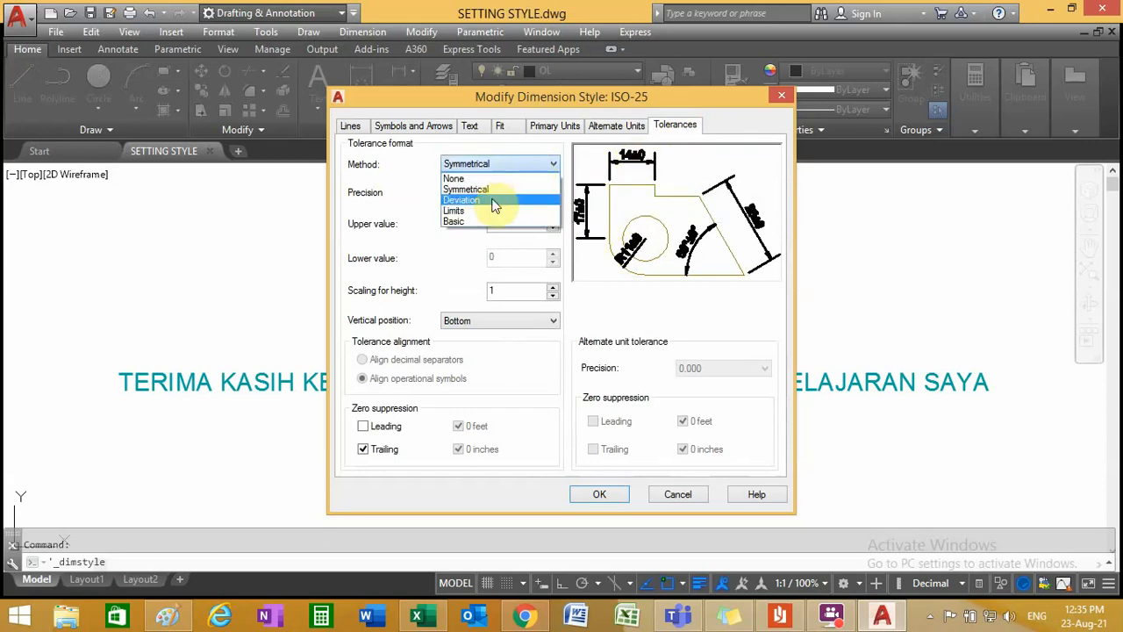
left_click(494, 202)
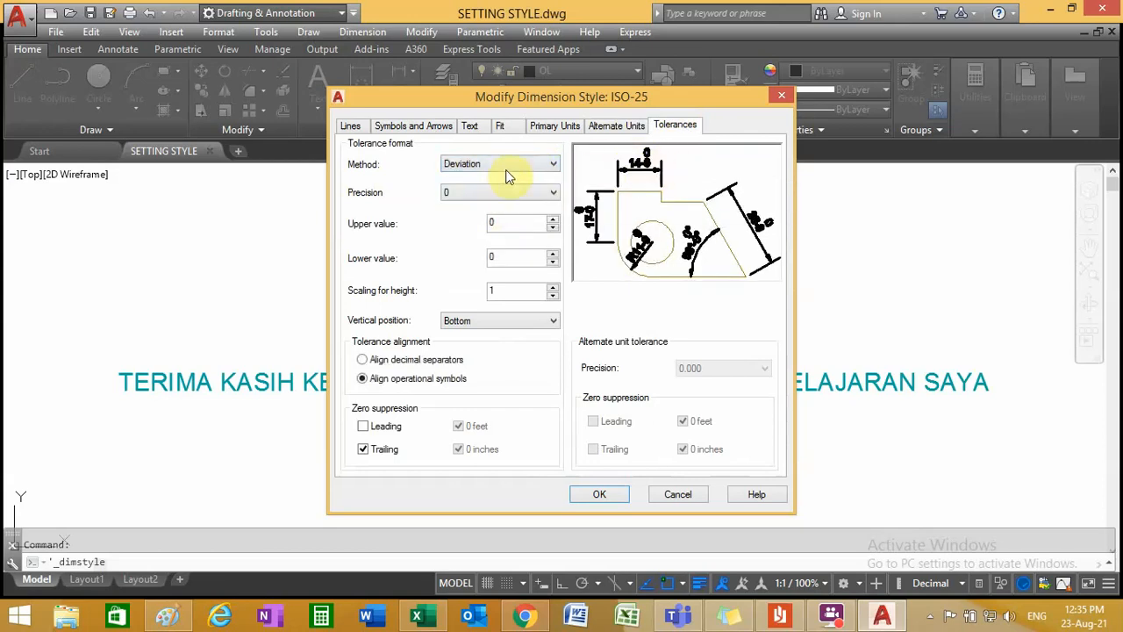
left_click(509, 176)
left_click(494, 209)
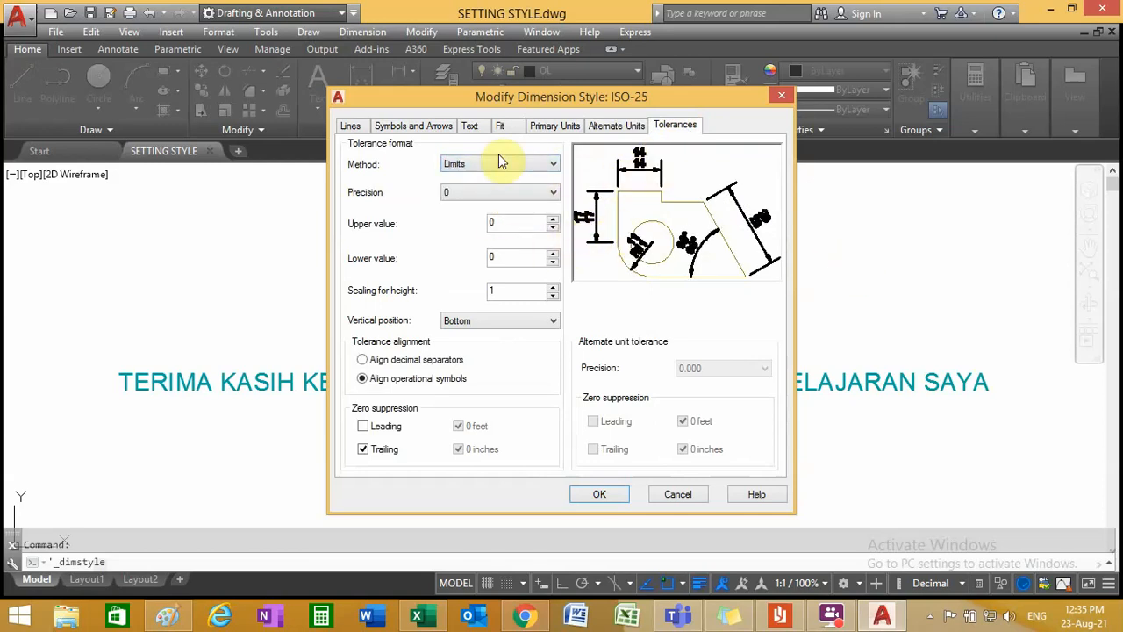
- Set the tolerance precision to 0.000
left_click(499, 192)
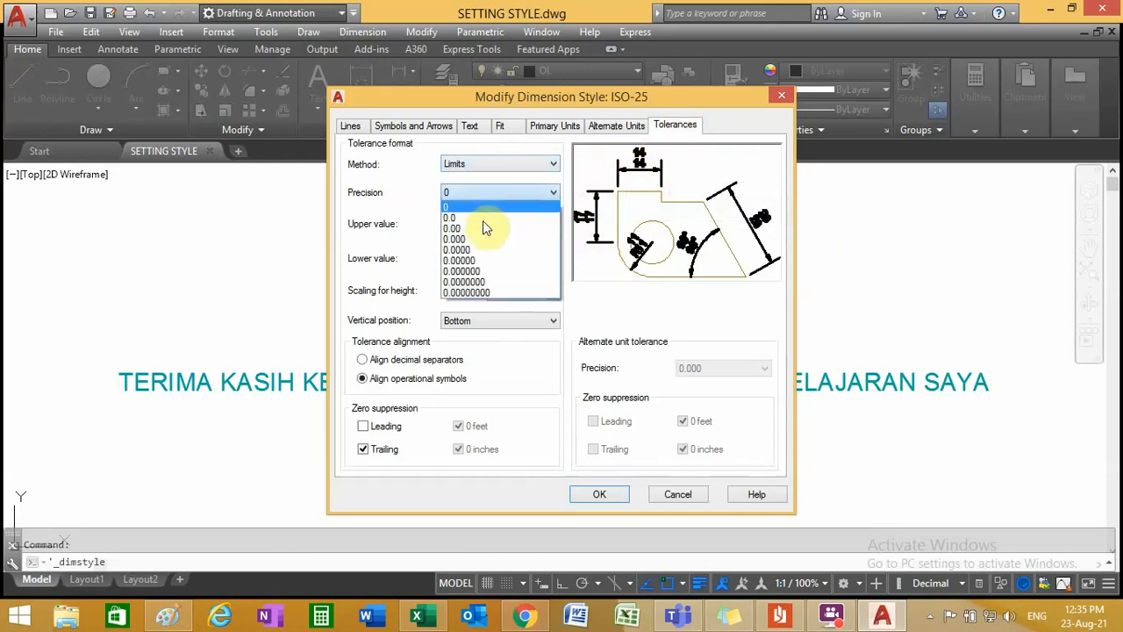
left_click(478, 240)
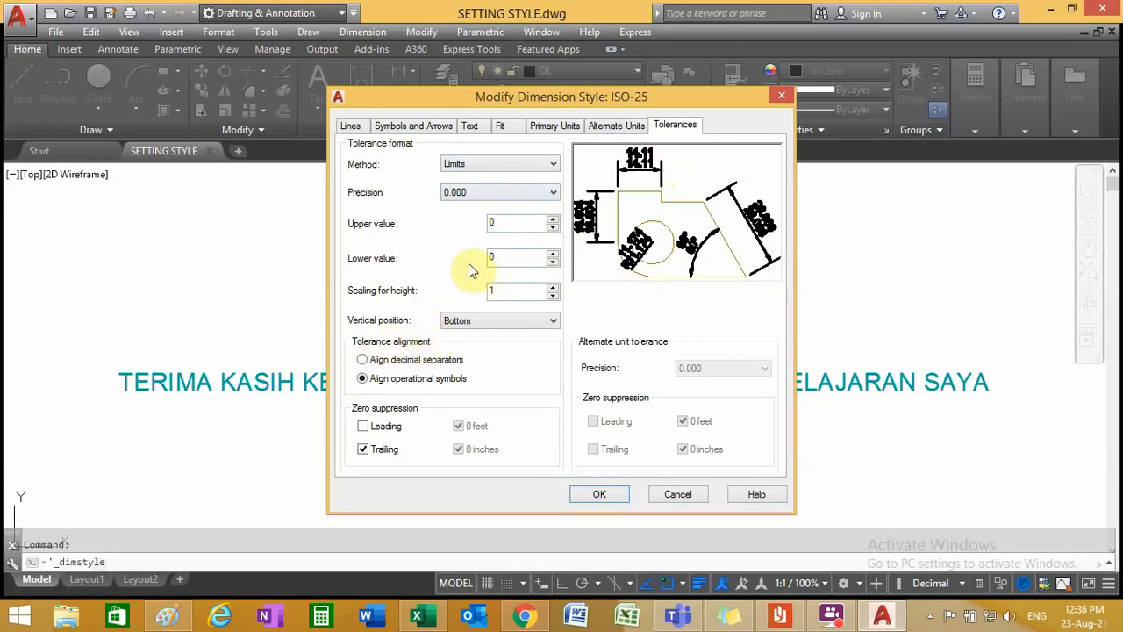
left_click(484, 193)
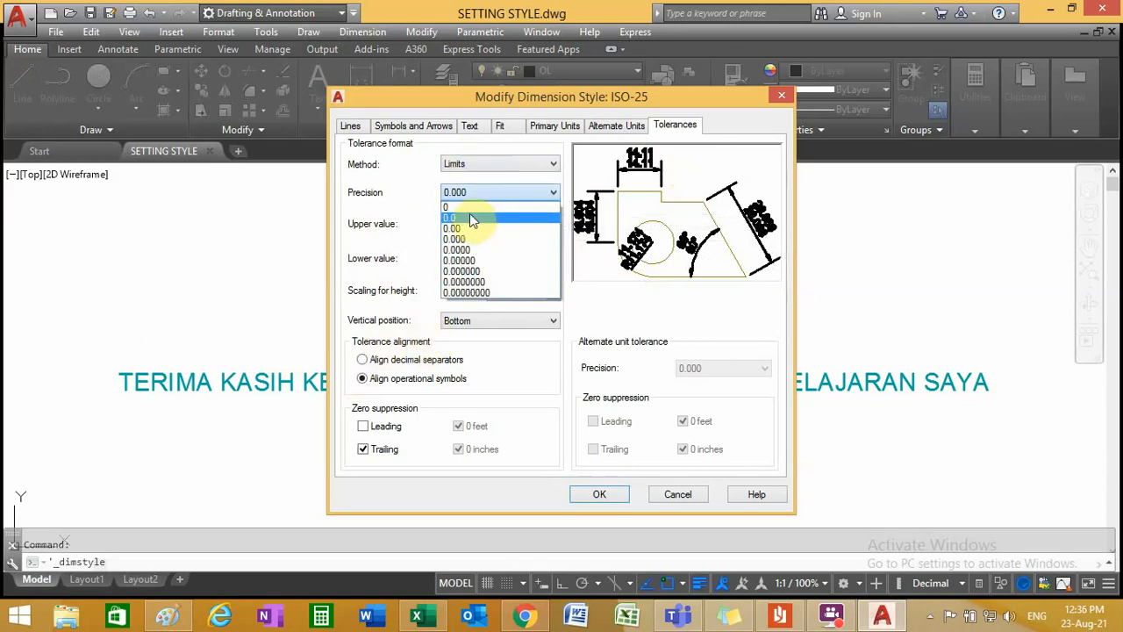
left_click(492, 193)
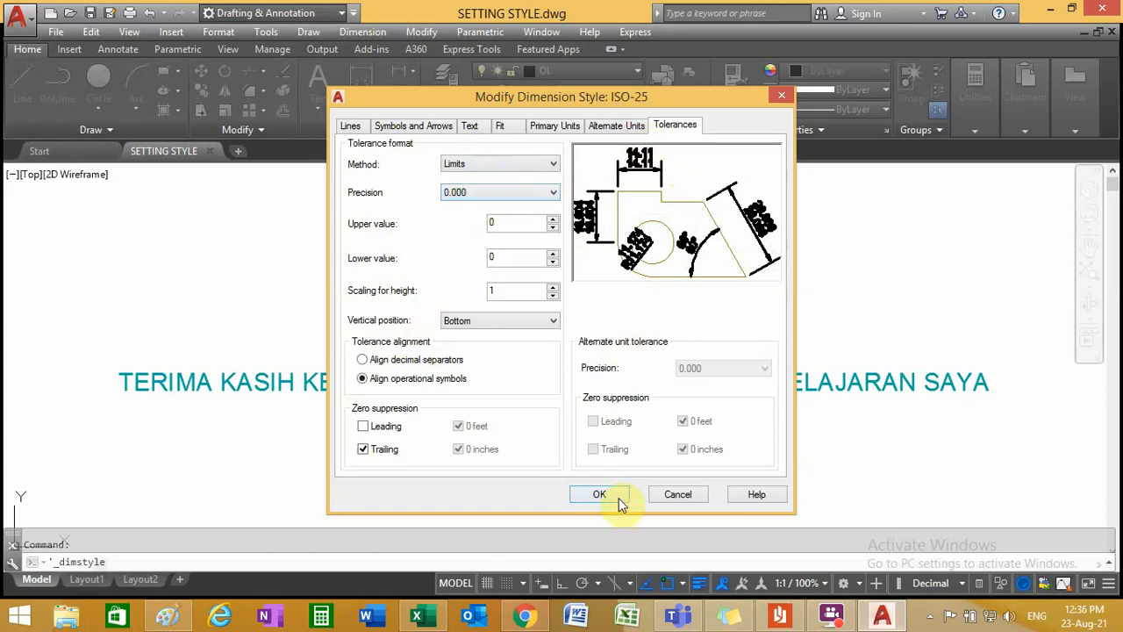
- Check the dimension and extension line settings, and set the tolerance method back to None
left_click(350, 126)
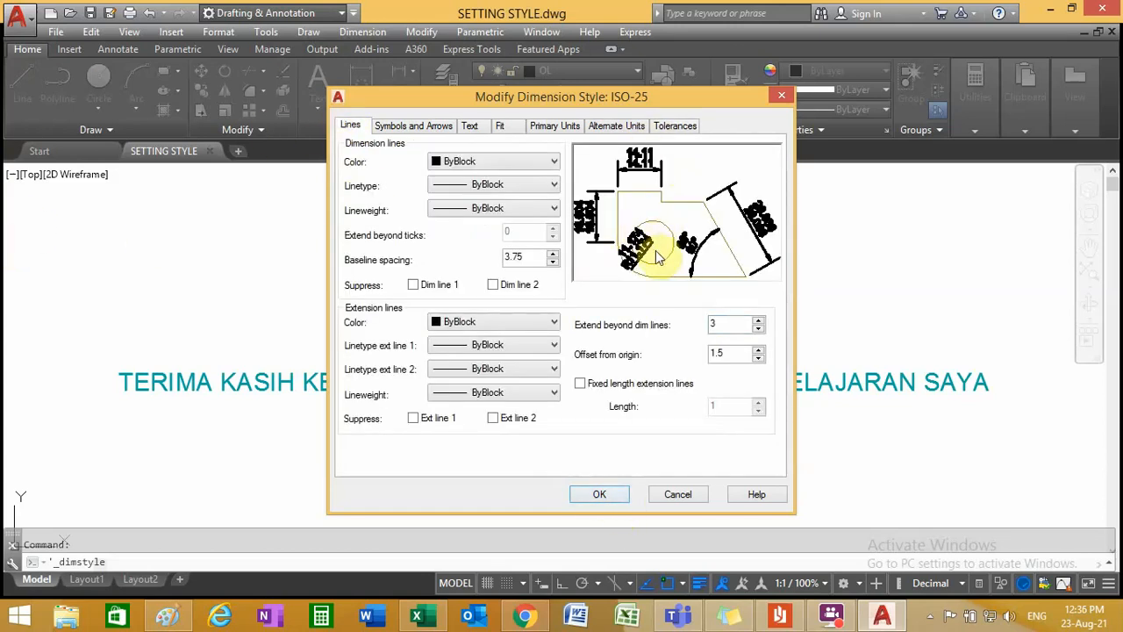
left_click(675, 127)
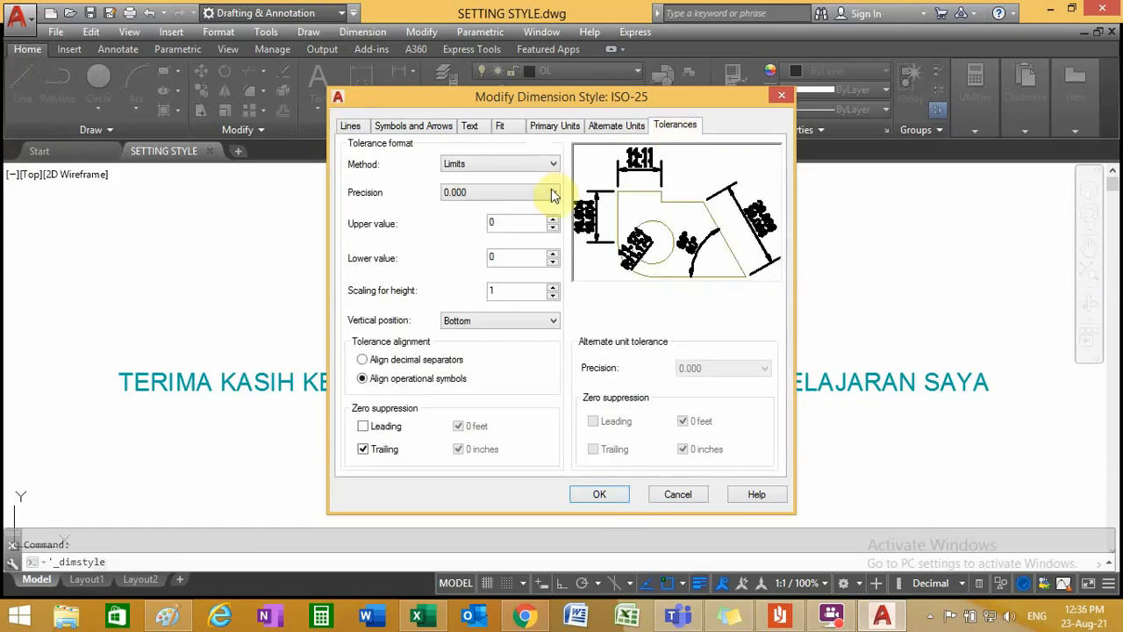
left_click(491, 167)
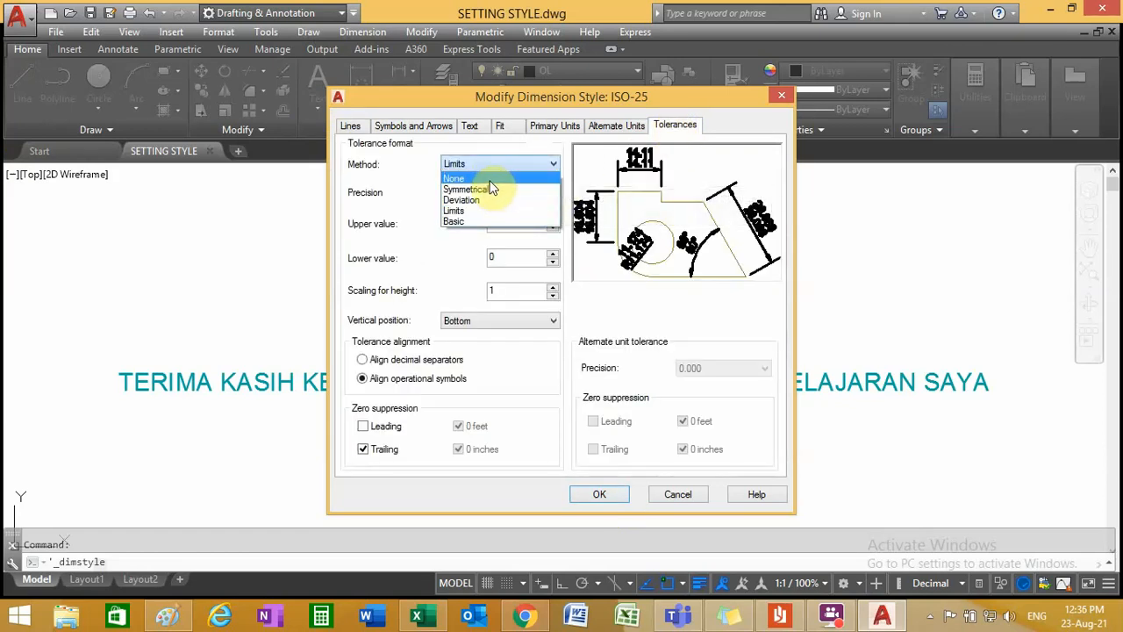
left_click(488, 180)
- Review the style's line, tolerance, symbol and arrow, and text settings
left_click(350, 126)
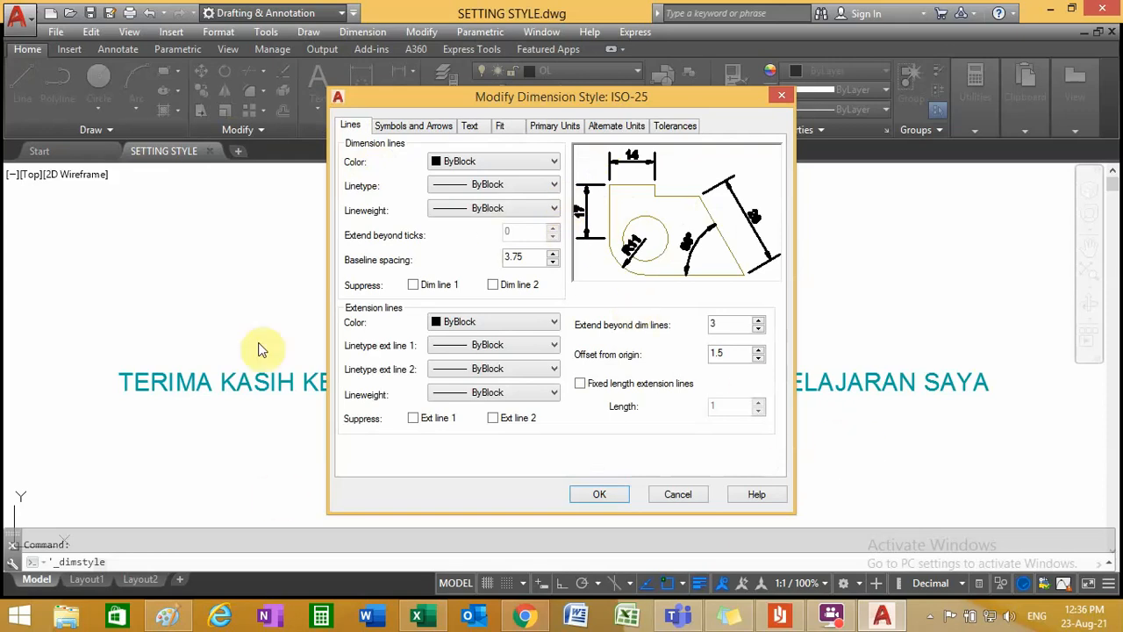
left_click(672, 127)
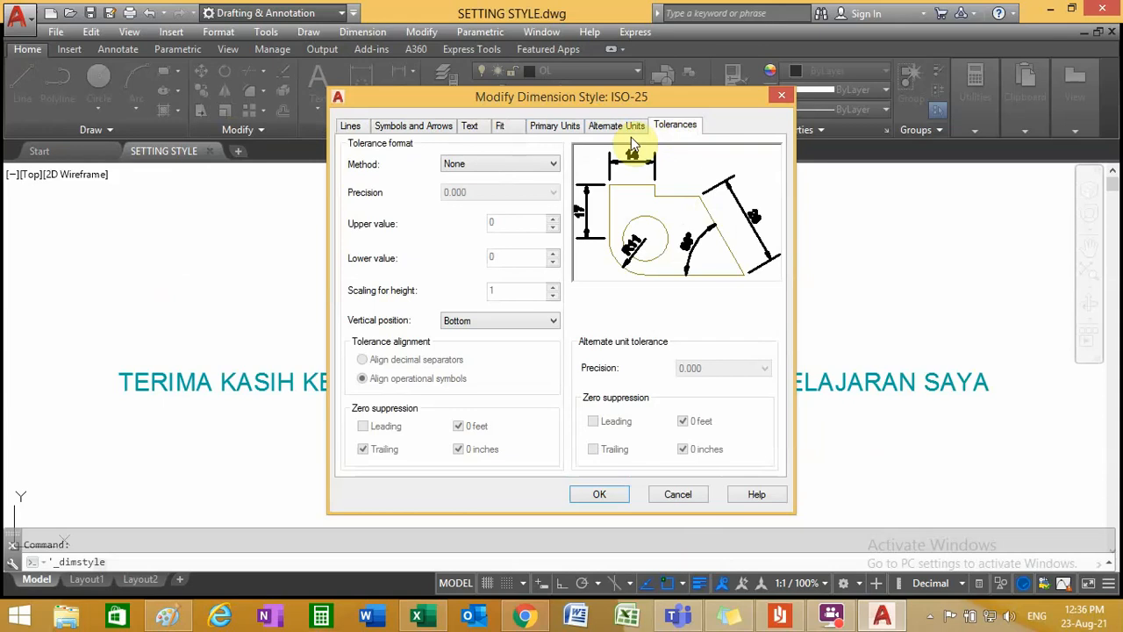
left_click(351, 124)
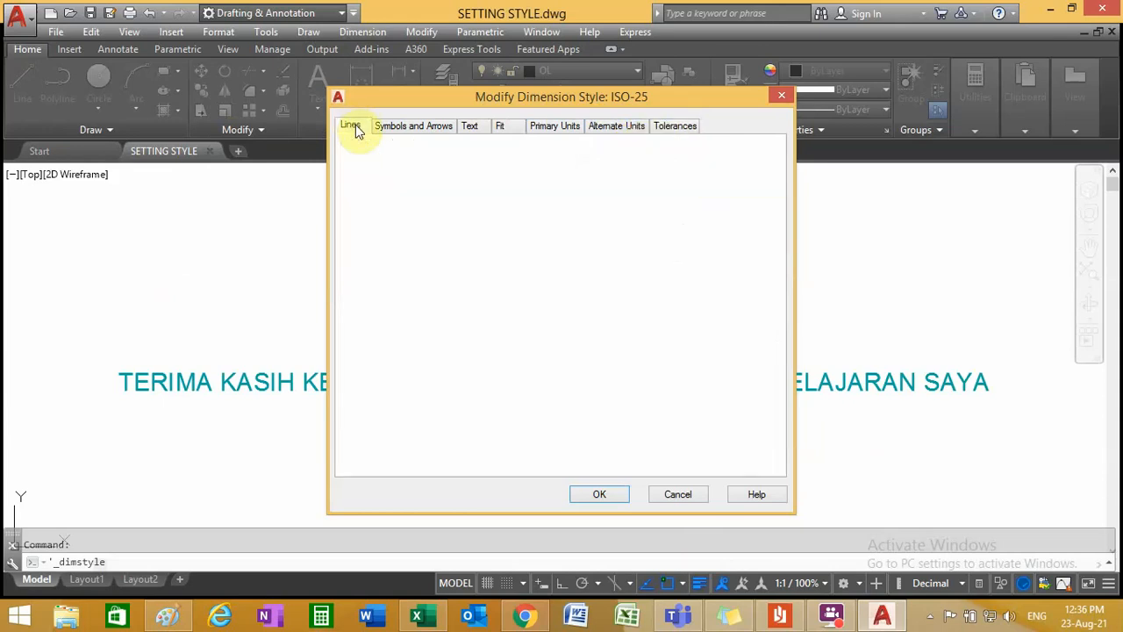
left_click(410, 128)
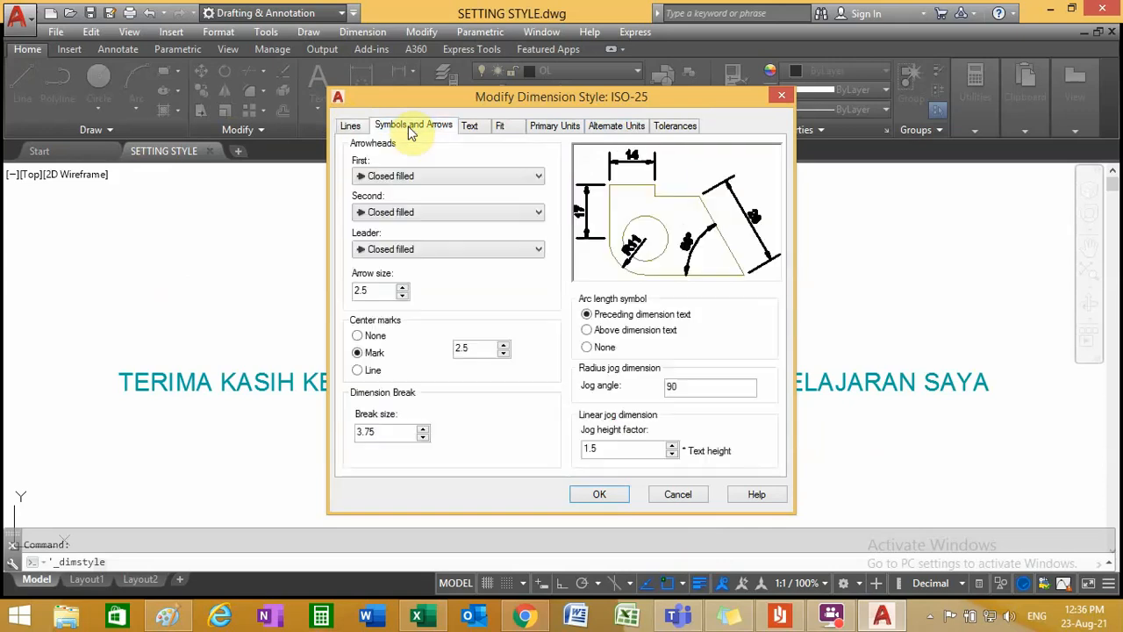
left_click(470, 130)
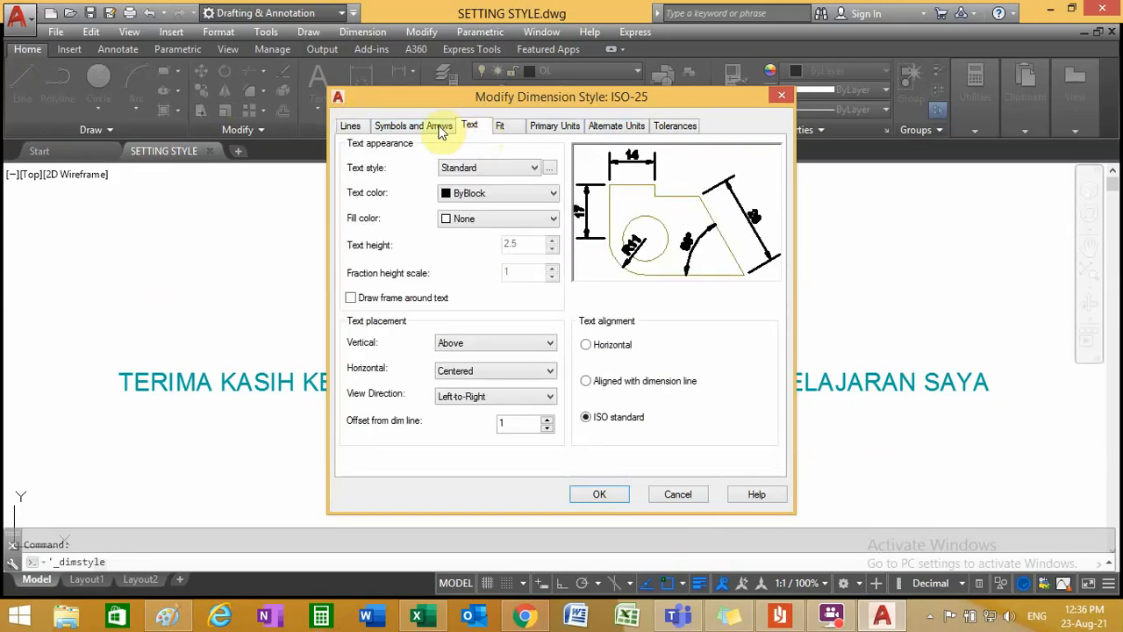
- Review the fit, primary units, alternate units and tolerance settings of ISO-25, and accept the style's changes
left_click(507, 130)
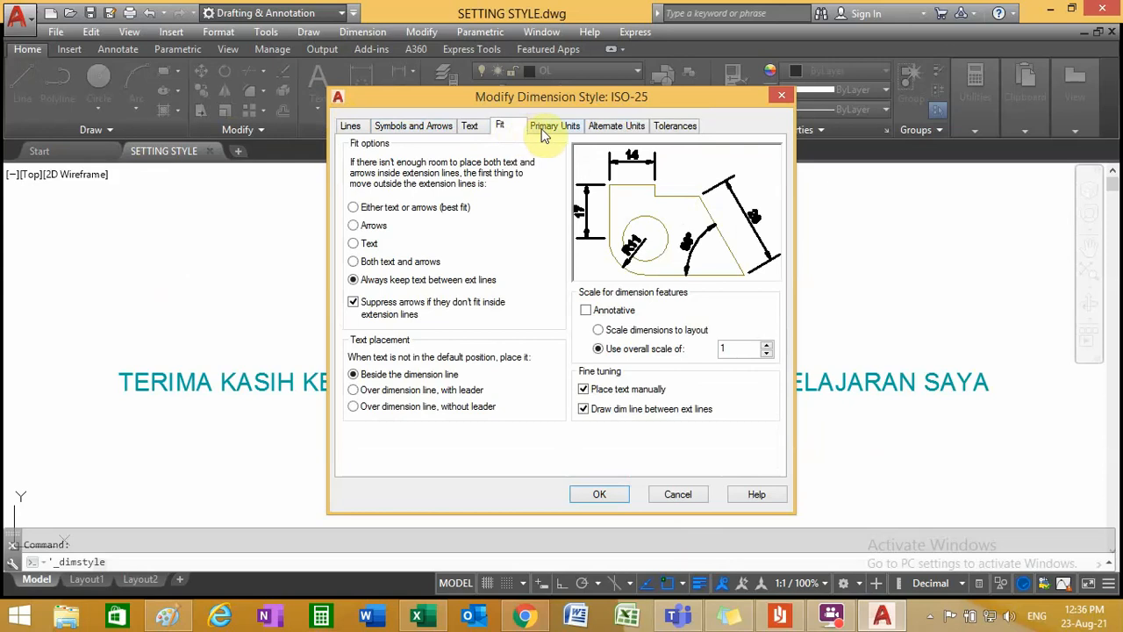
left_click(543, 130)
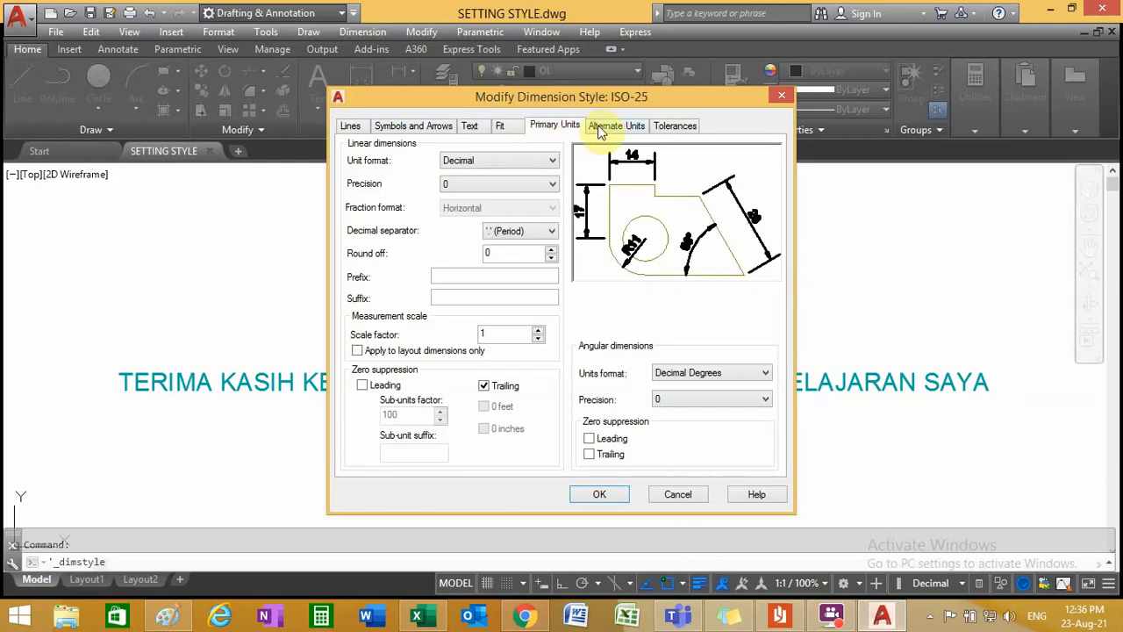
left_click(601, 130)
left_click(665, 127)
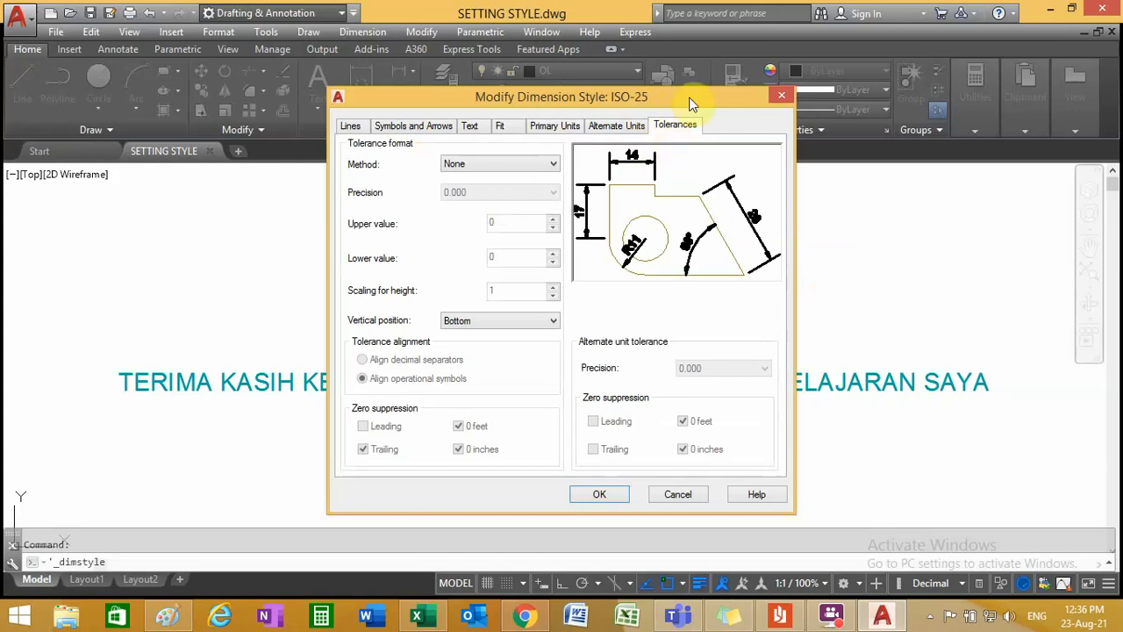
left_click(599, 494)
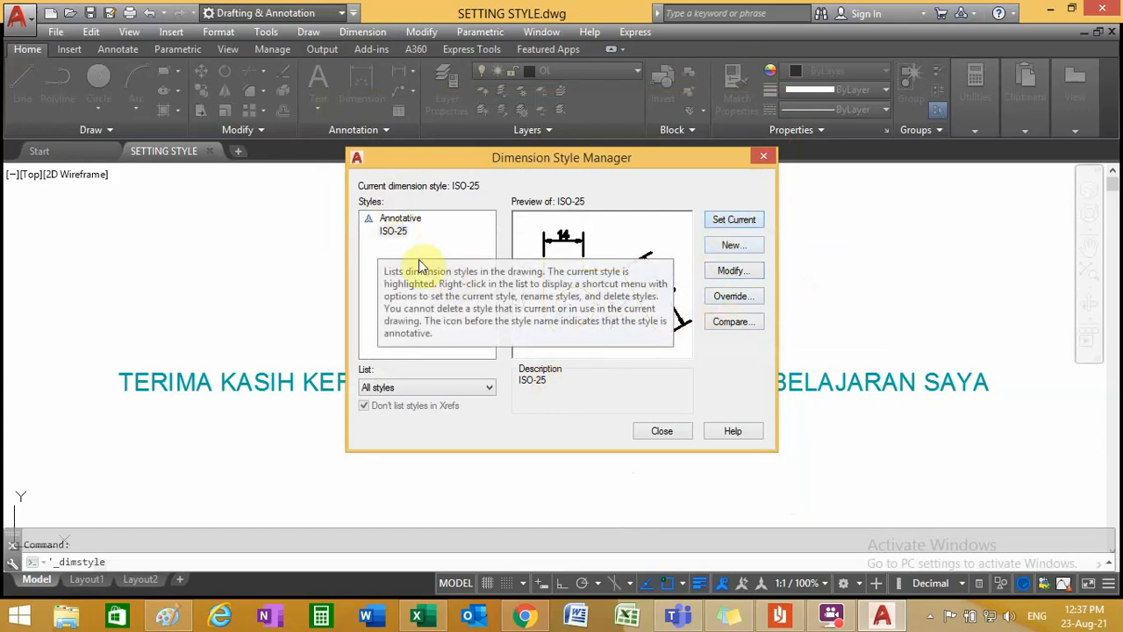
- Modify the Annotative dimension style's extension lines to extend 3 beyond the dimension lines with a 1.5 offset from origin
left_click(405, 233)
left_click(400, 218)
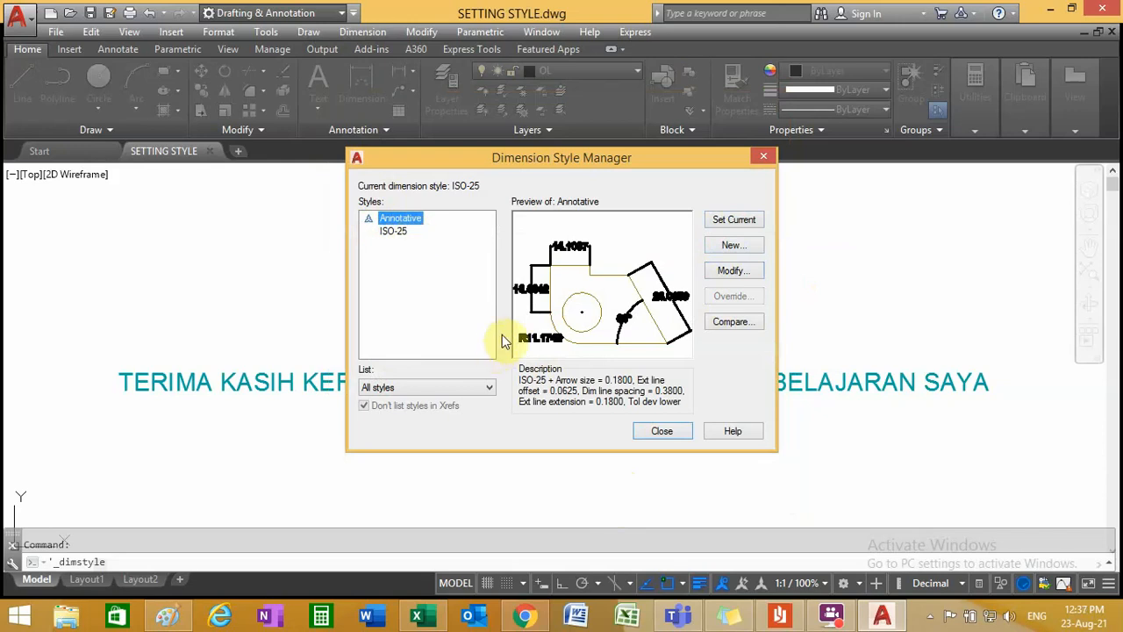
left_click(737, 272)
left_click(351, 130)
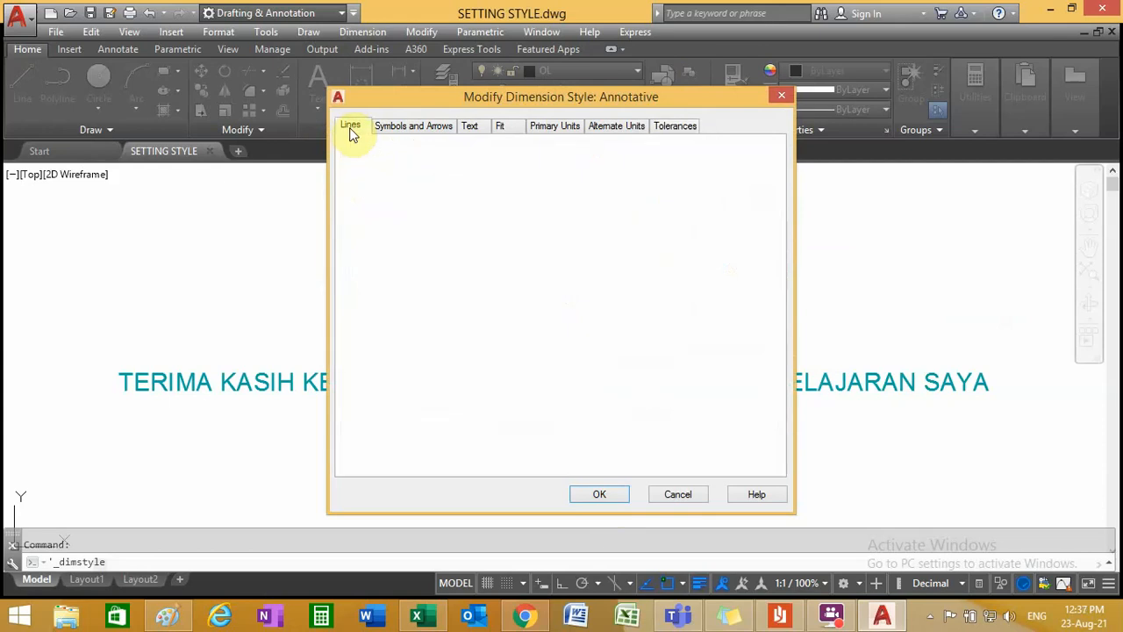
left_click_drag(746, 323, 689, 324)
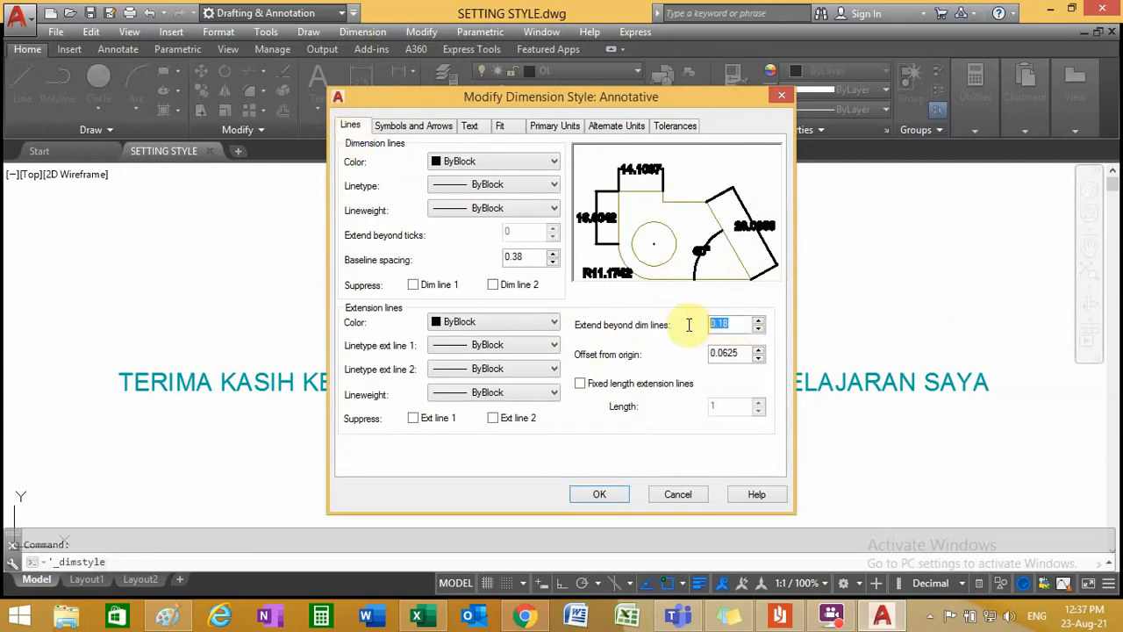
type("3")
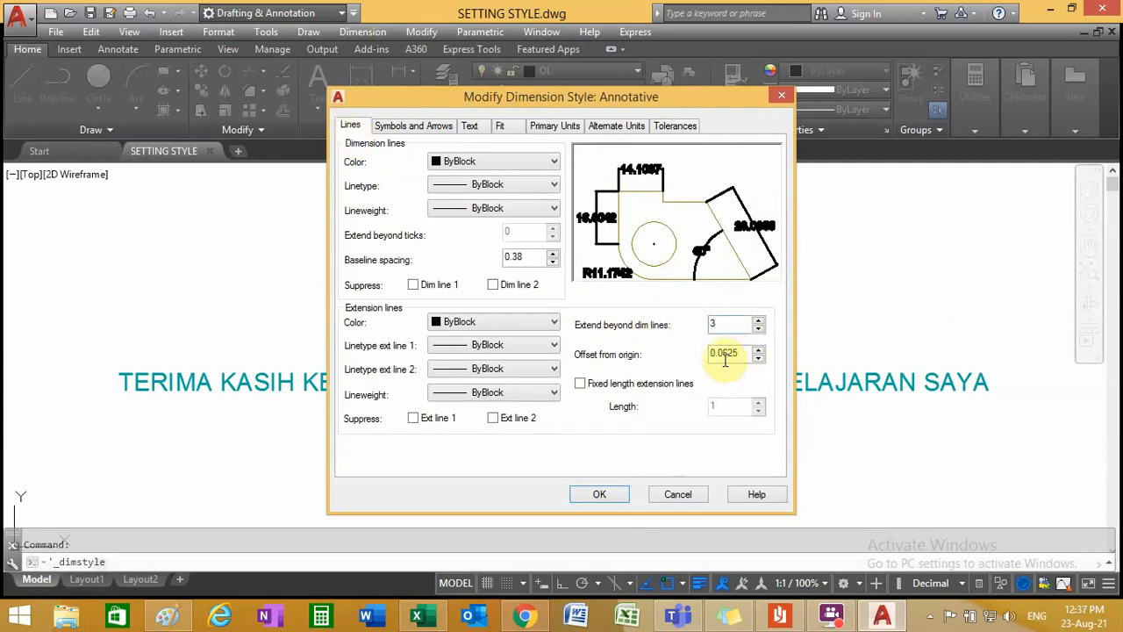
left_click_drag(746, 355, 692, 357)
type("1.5")
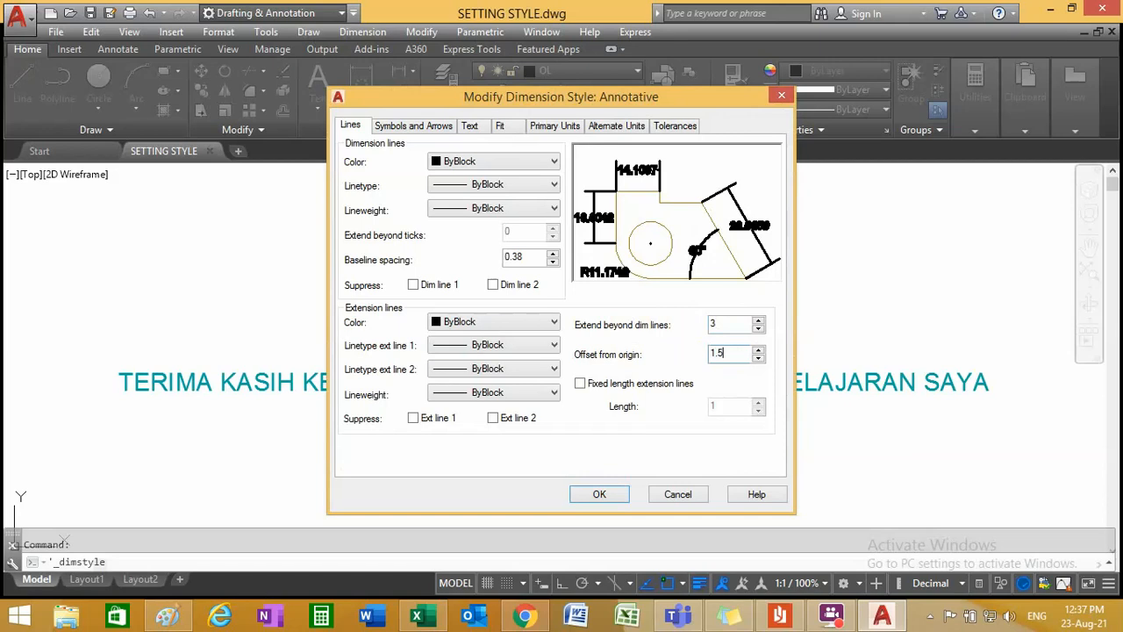
- Set the Annotative style's arrow size to 3
left_click(414, 125)
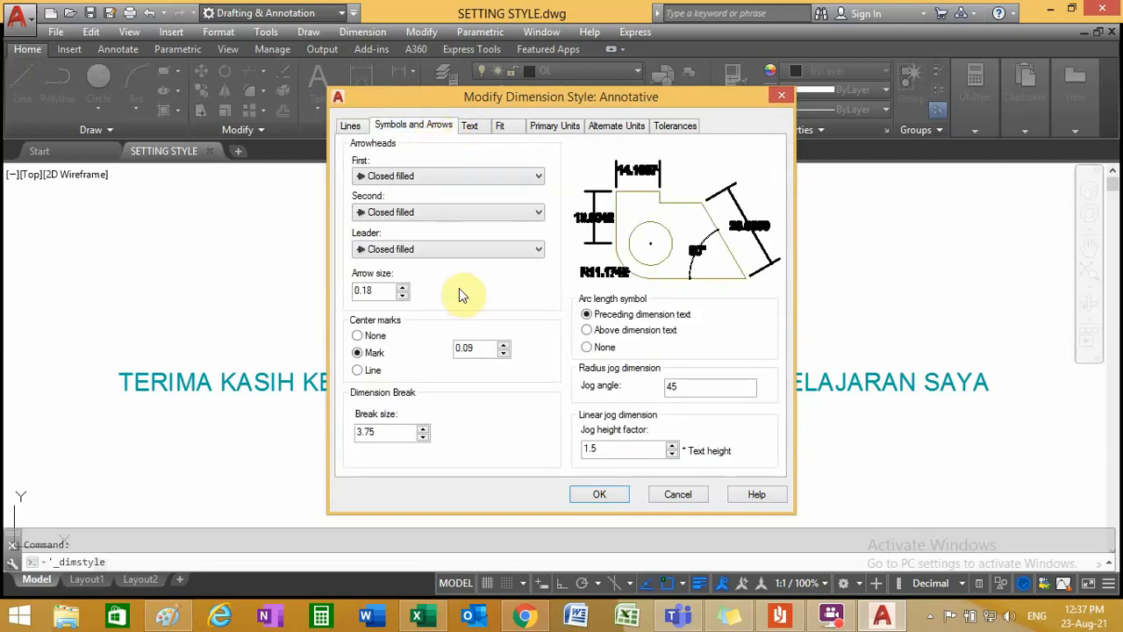
left_click_drag(397, 291, 306, 299)
type("3")
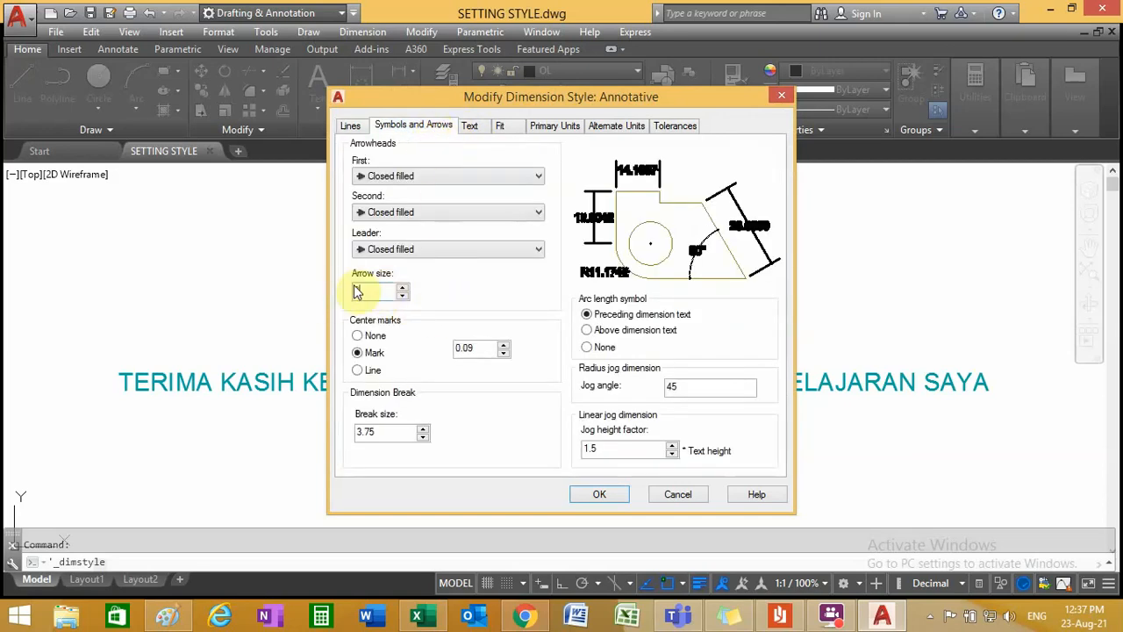
- Set the Annotative style's text alignment to ISO standard, vertical placement to Above and offset from the dimension line to 1
left_click(472, 129)
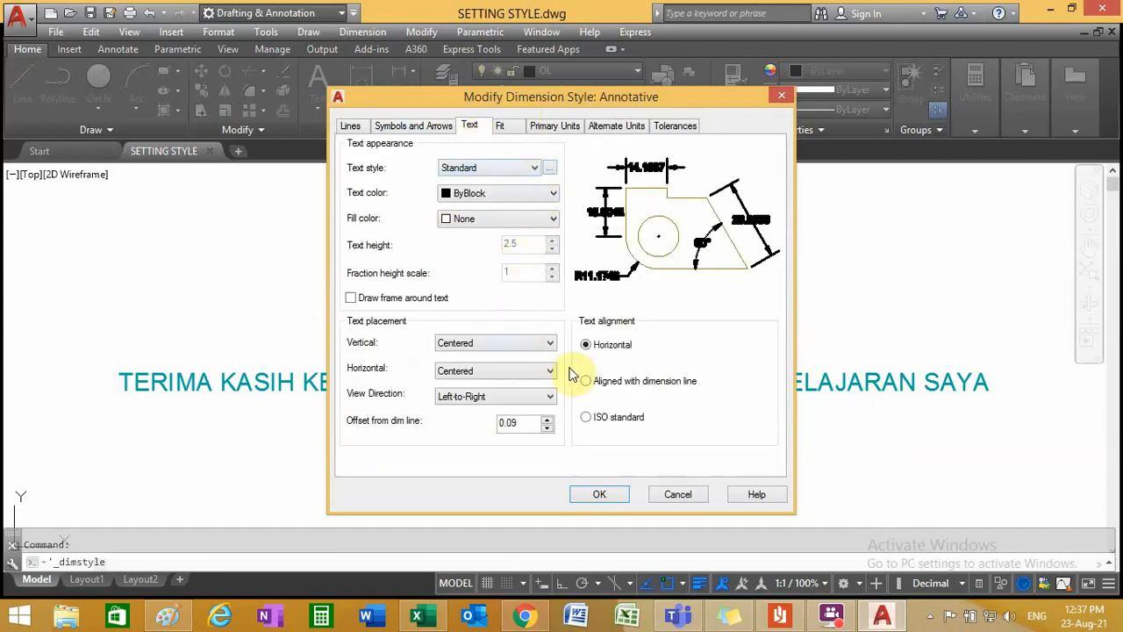
left_click(586, 418)
left_click(495, 343)
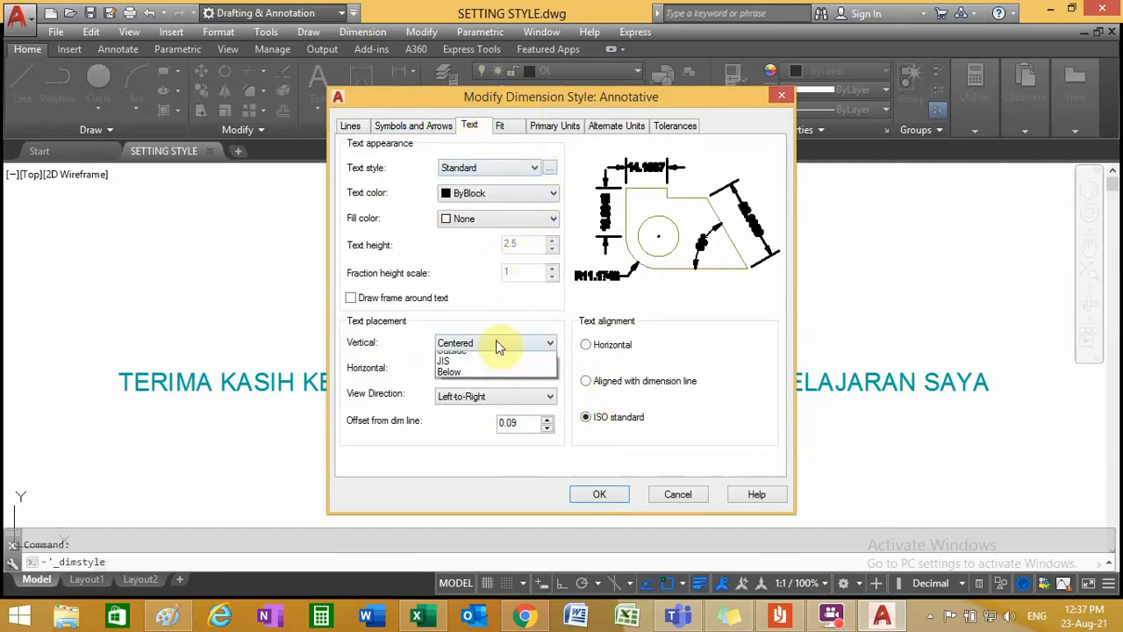
left_click(468, 369)
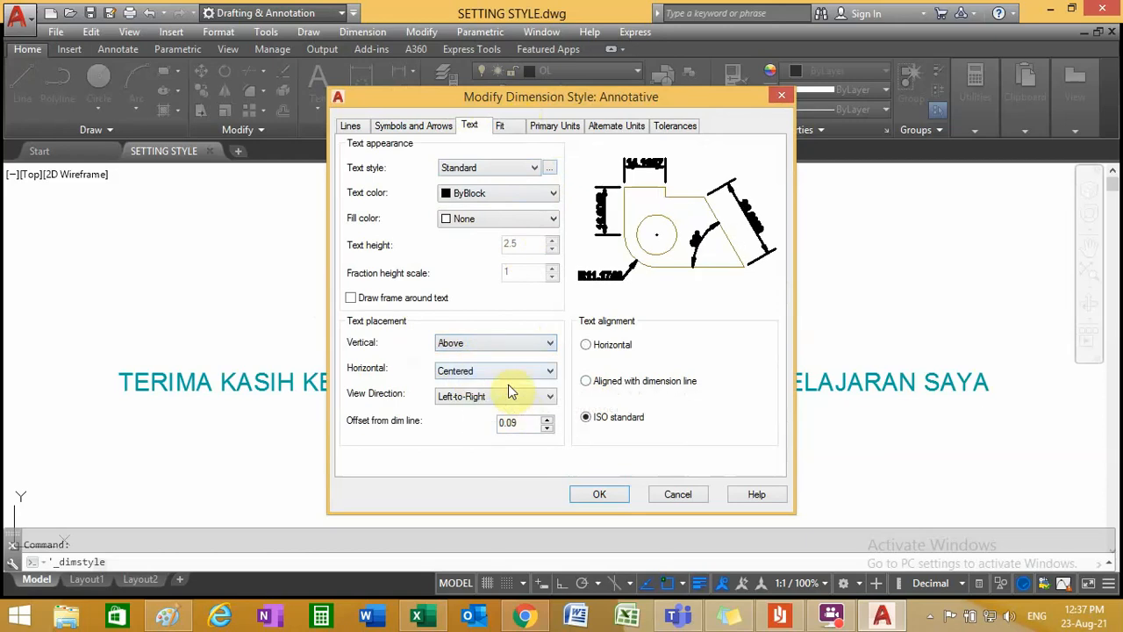
left_click_drag(523, 424, 456, 424)
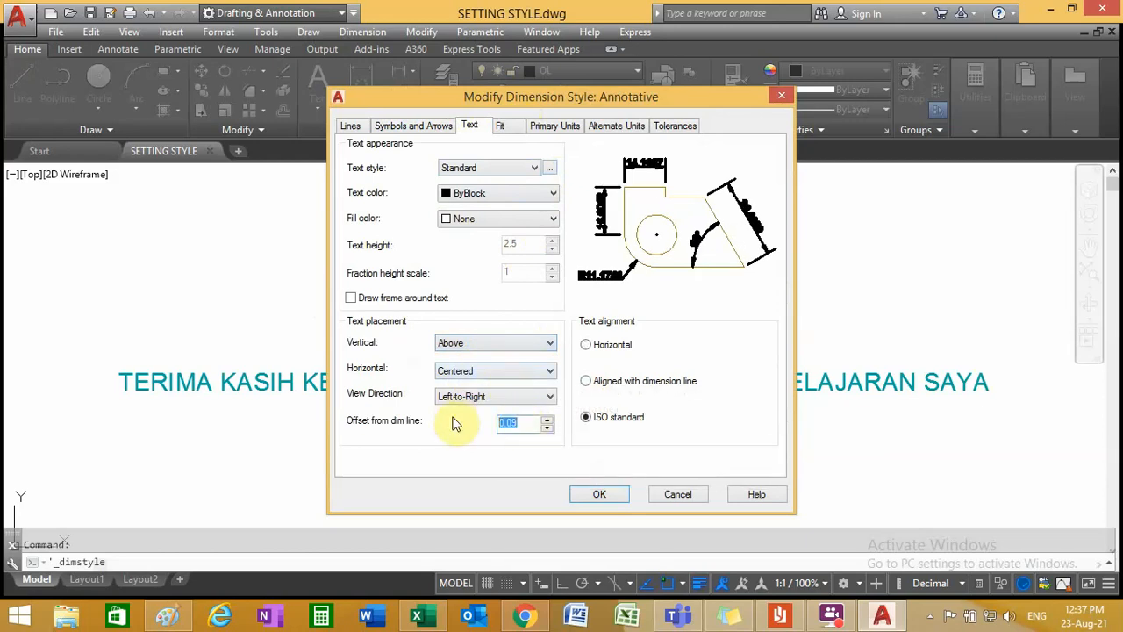
type("1")
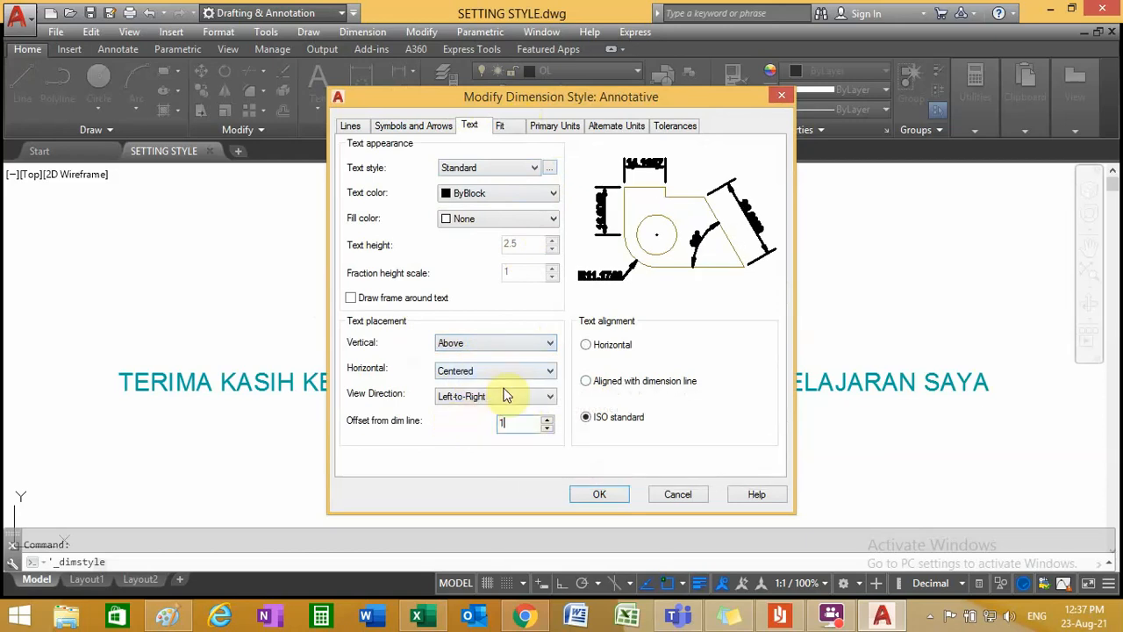
- Set text placement to over the dimension line with leader, enable manual text placement, and set the linear dimension precision to 0
left_click(501, 126)
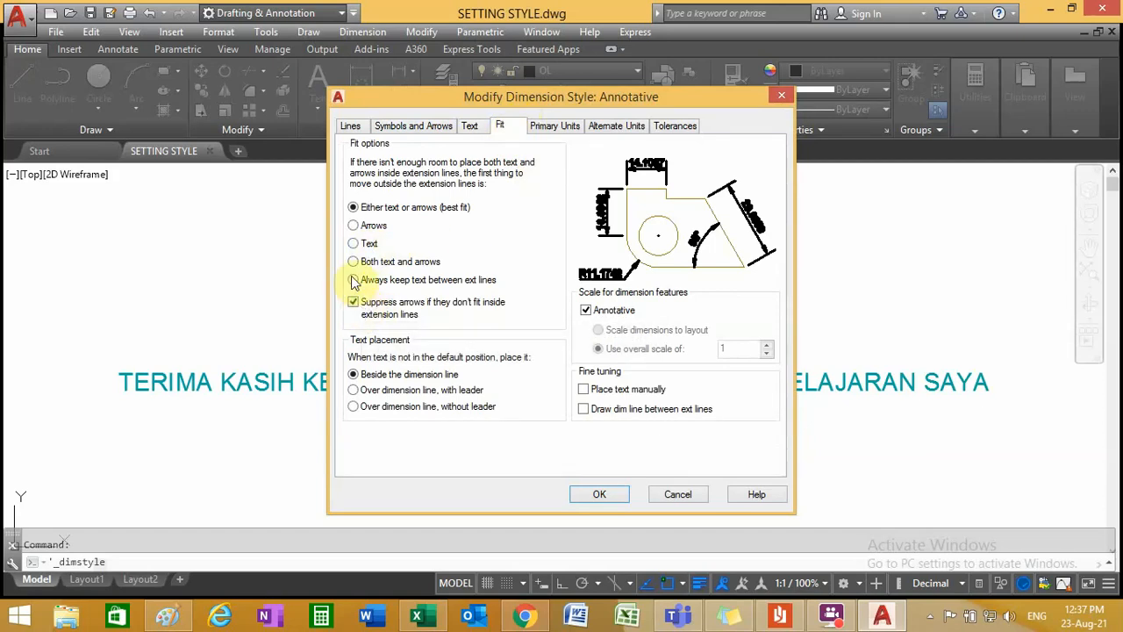
left_click(364, 391)
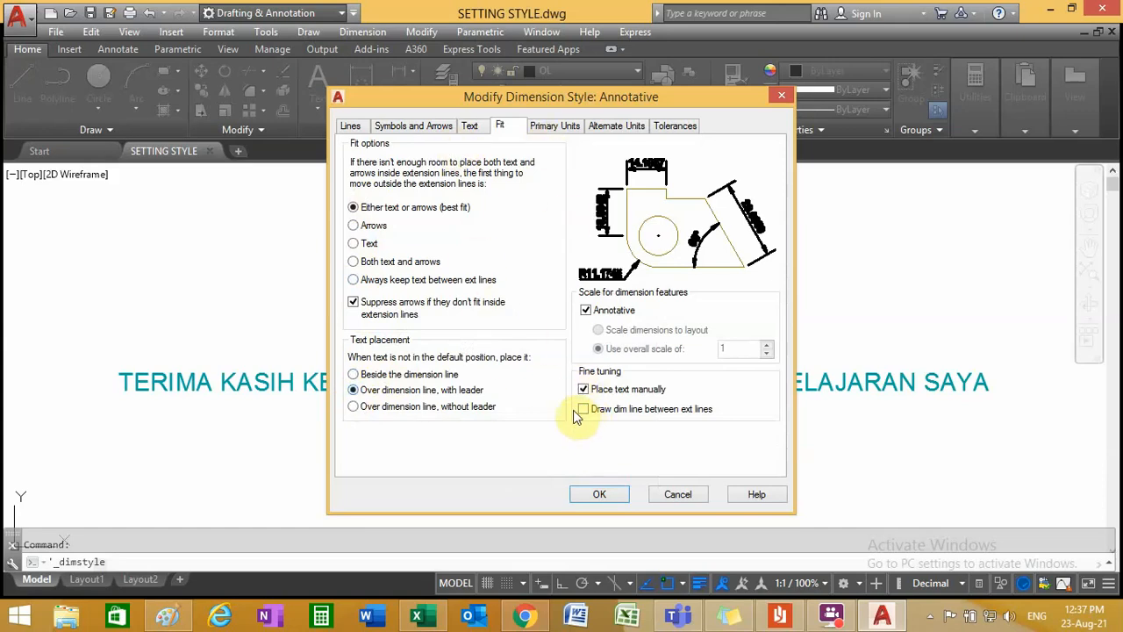
left_click(560, 123)
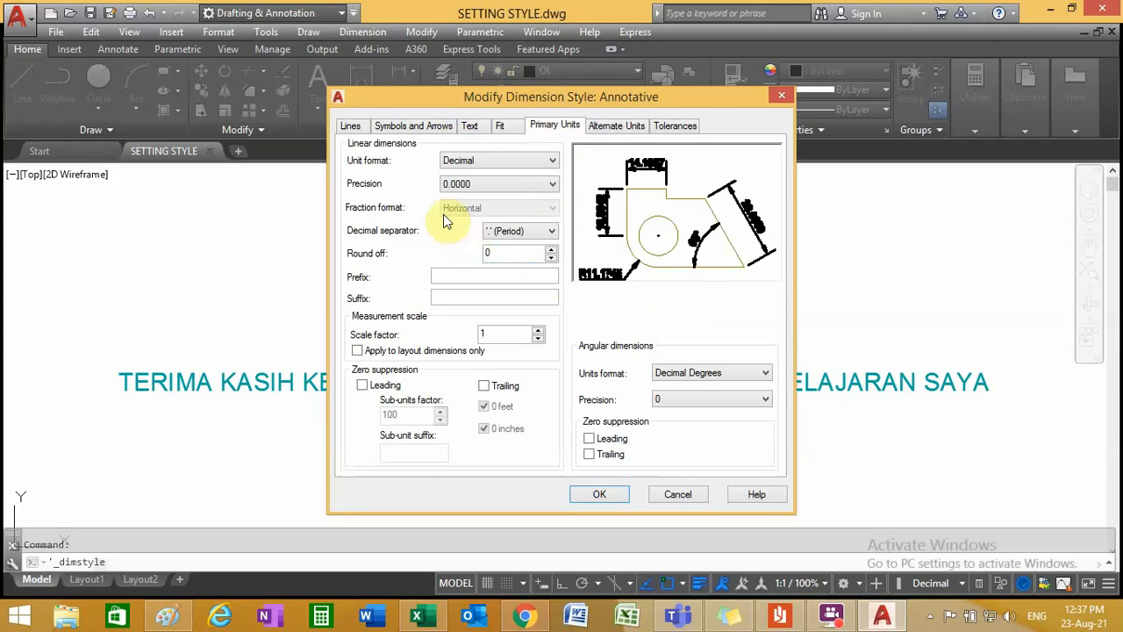
left_click(479, 162)
left_click(480, 162)
left_click(479, 186)
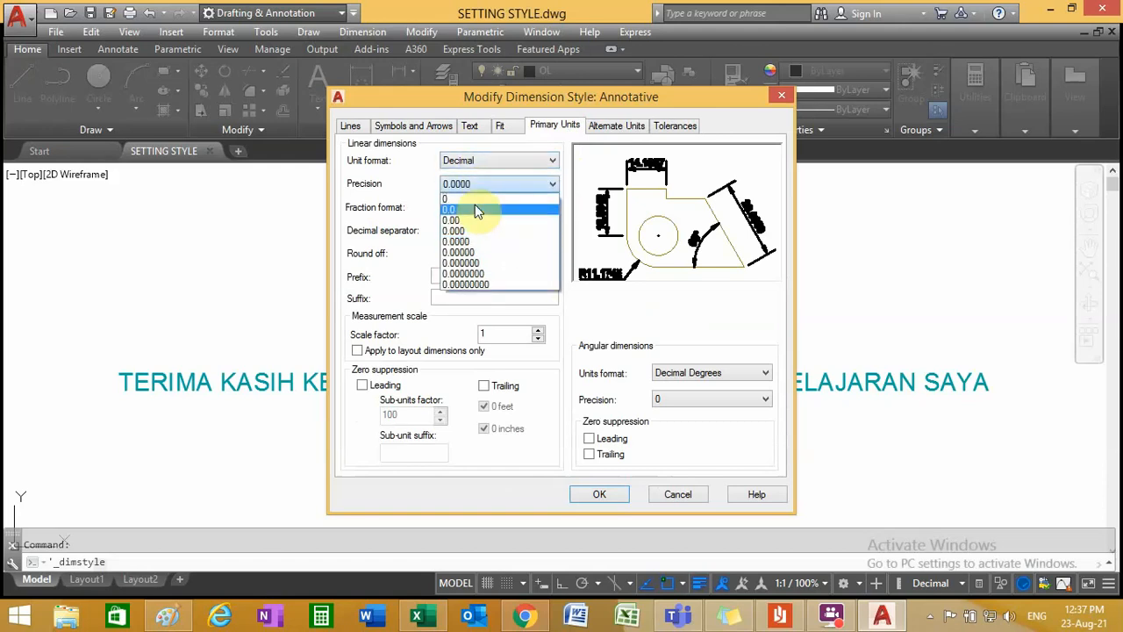
left_click(475, 199)
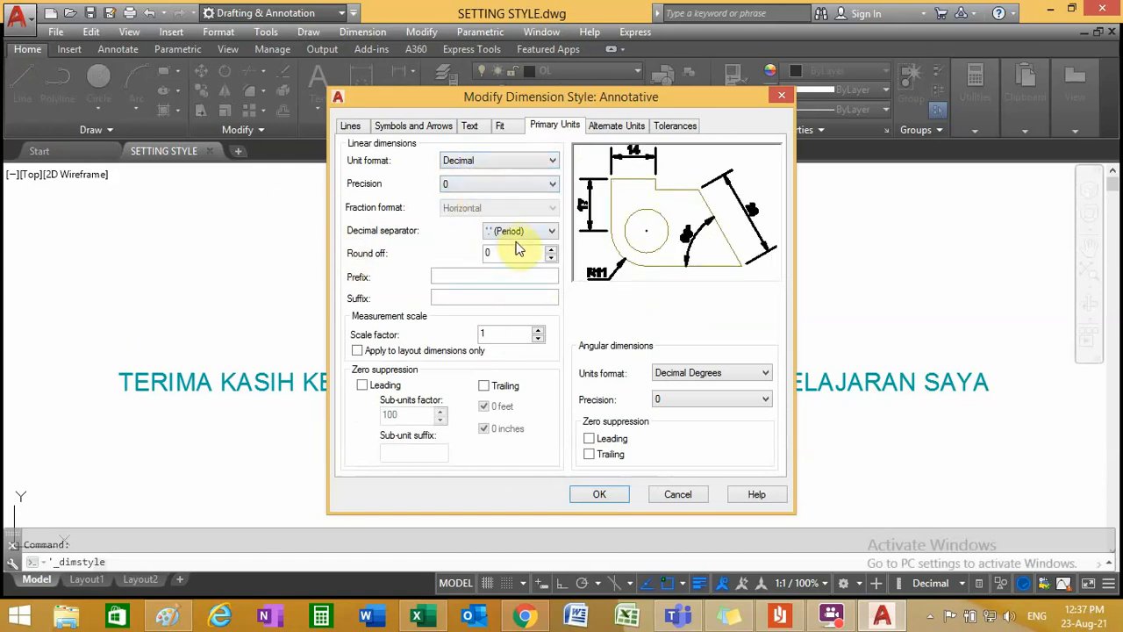
- Check the alternate units and tolerance settings, and accept the changes to the Annotative style
left_click(620, 126)
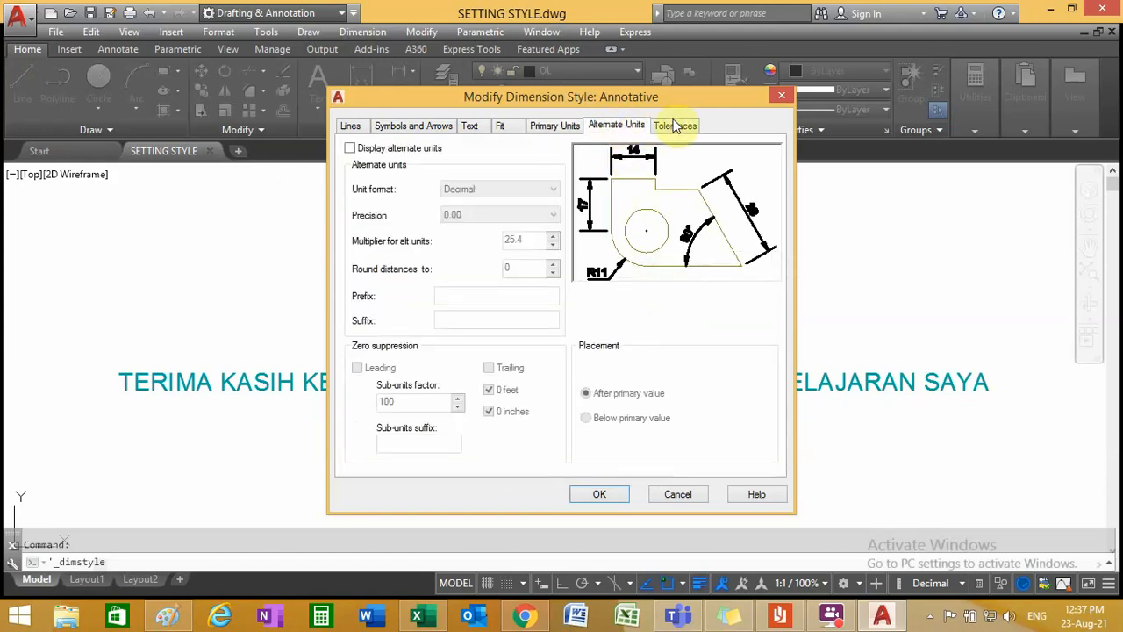
left_click(675, 125)
left_click(630, 129)
left_click(589, 494)
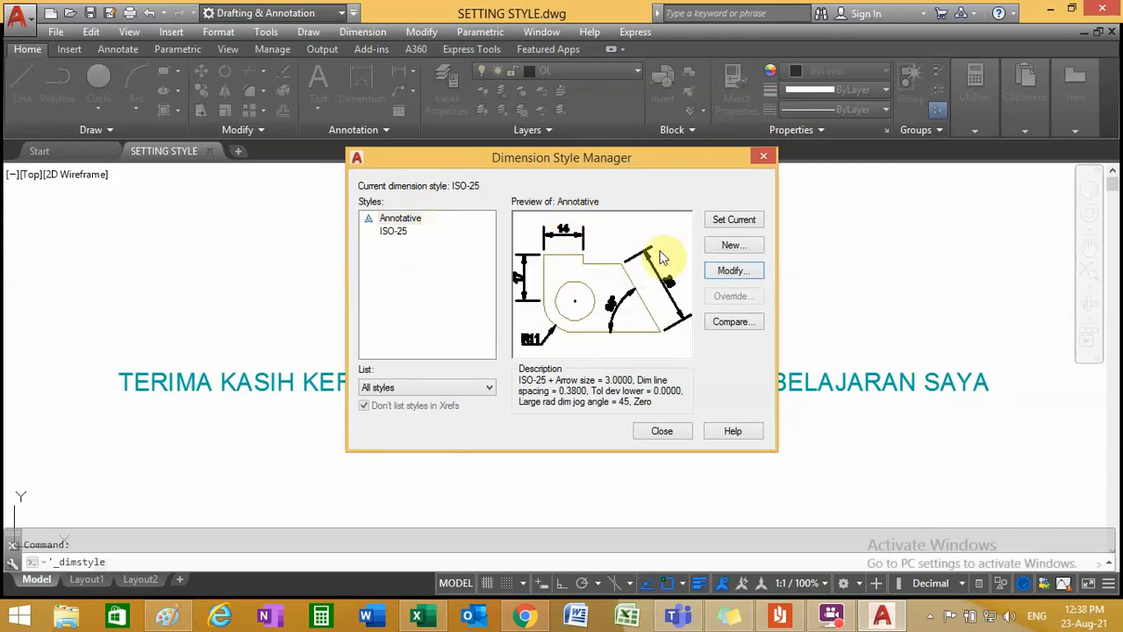
- Try ByLayer as the ISO-25 dimension line color, return it to ByBlock, and accept the style
left_click(393, 231)
left_click(730, 271)
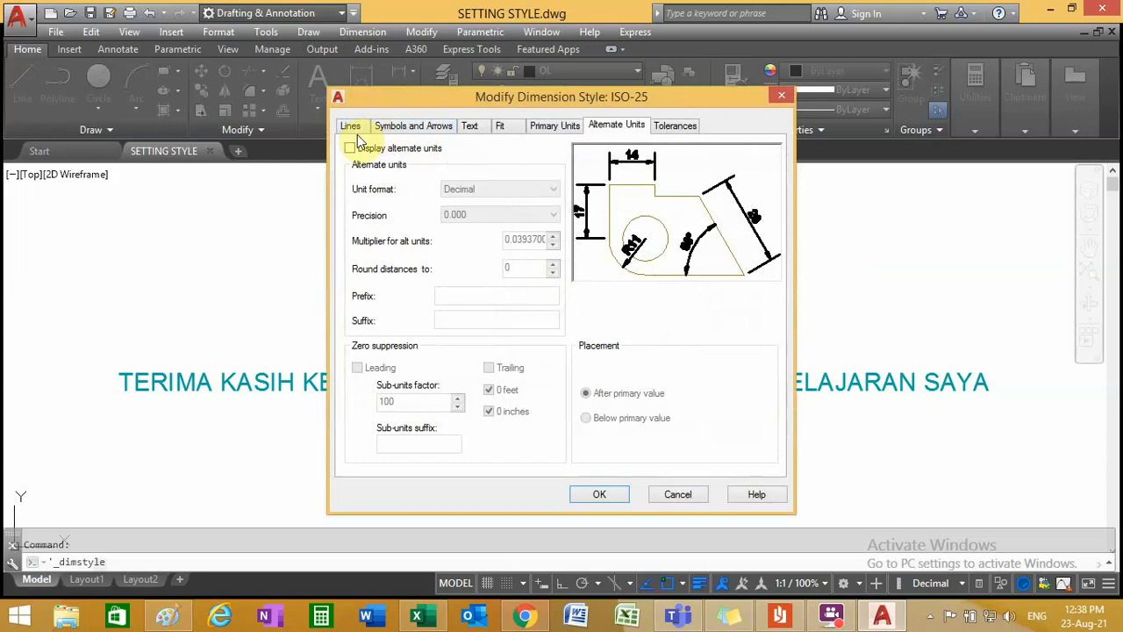
left_click(358, 129)
left_click(551, 164)
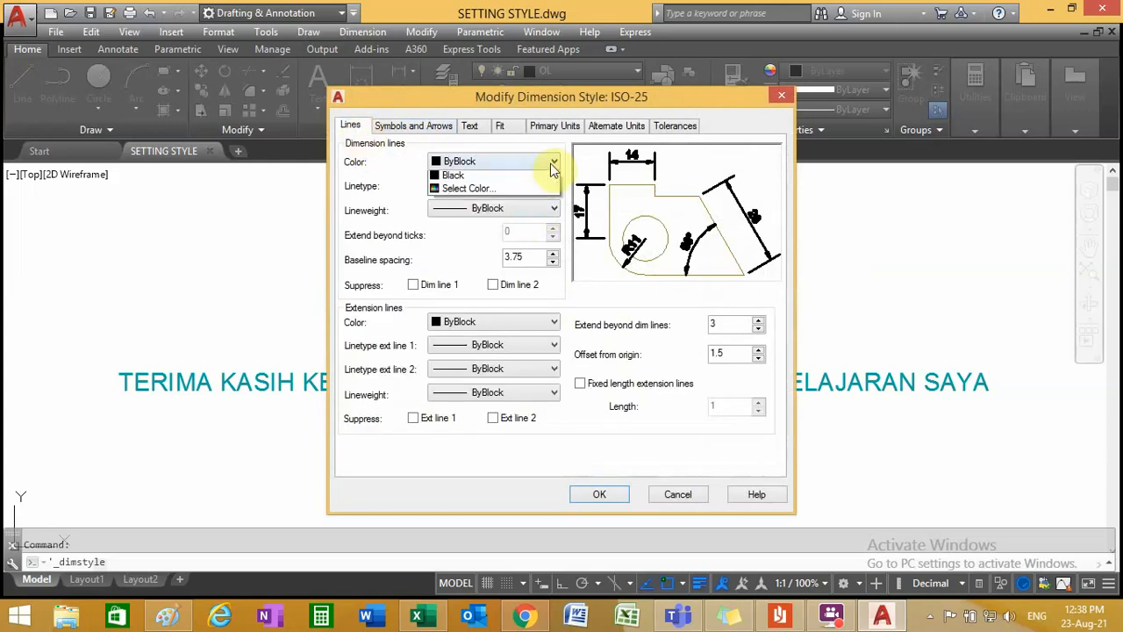
left_click(533, 179)
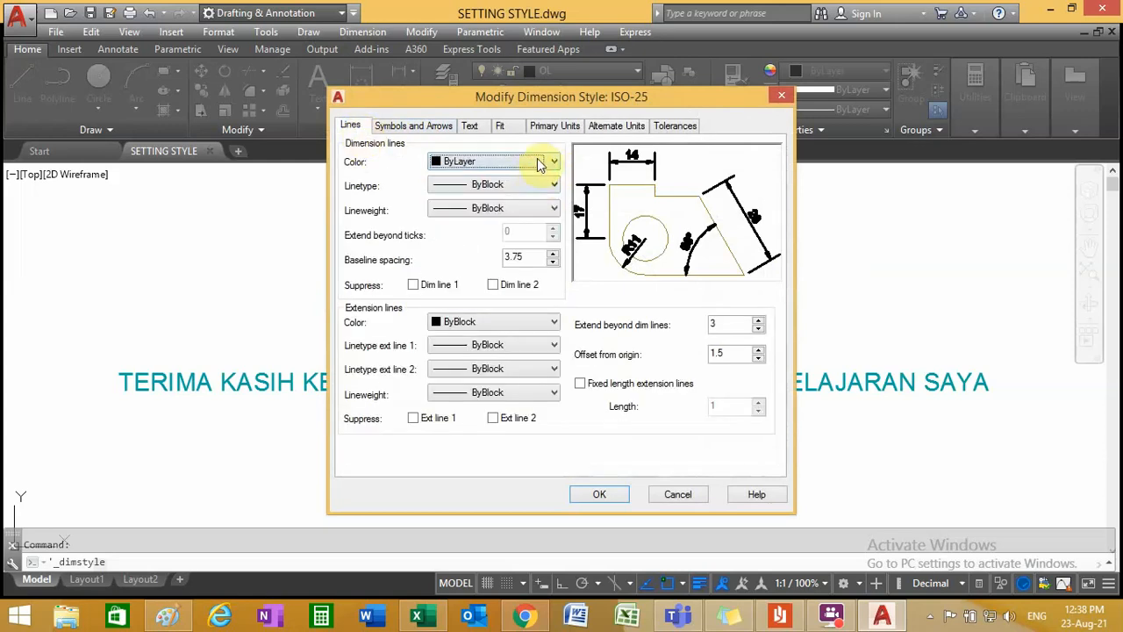
left_click(539, 164)
left_click(523, 176)
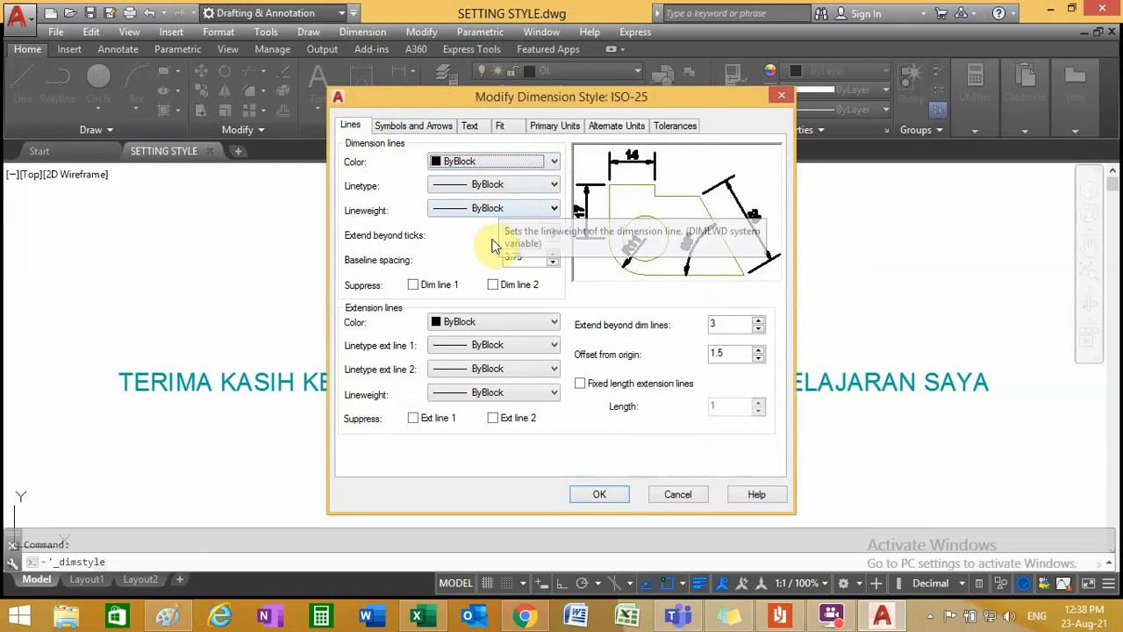
left_click(599, 495)
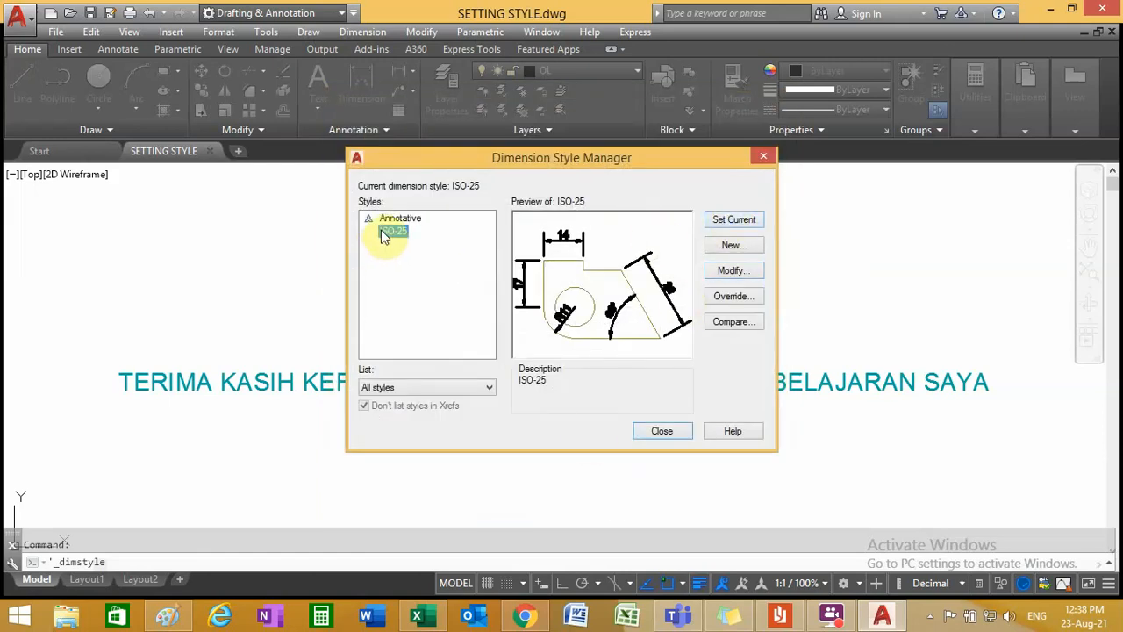
- Make ISO-25 the current dimension style and close the Dimension Style Manager
left_click(733, 221)
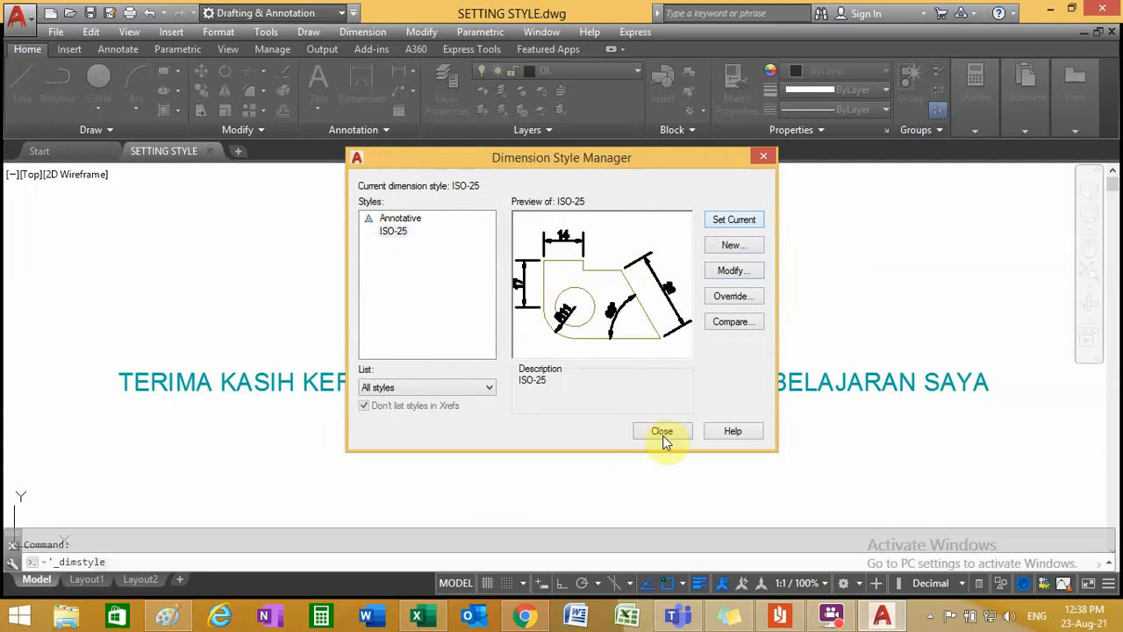
left_click(660, 432)
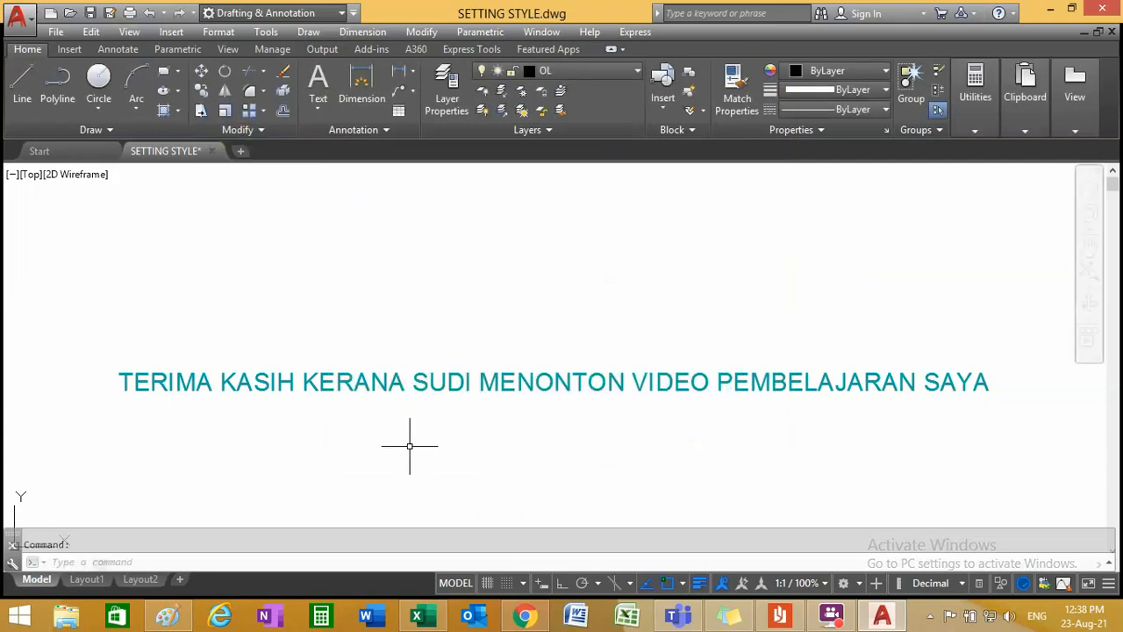
- Try Layer2 and layer 0 as the current layer, and switch back to layer OL
left_click(585, 75)
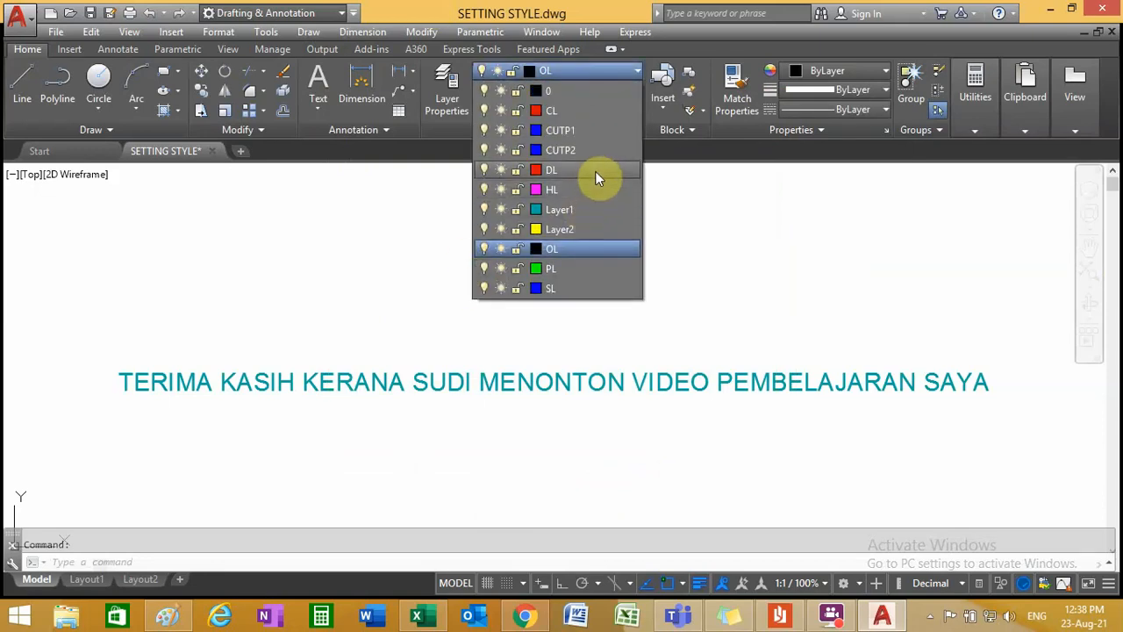
left_click(580, 213)
left_click(571, 71)
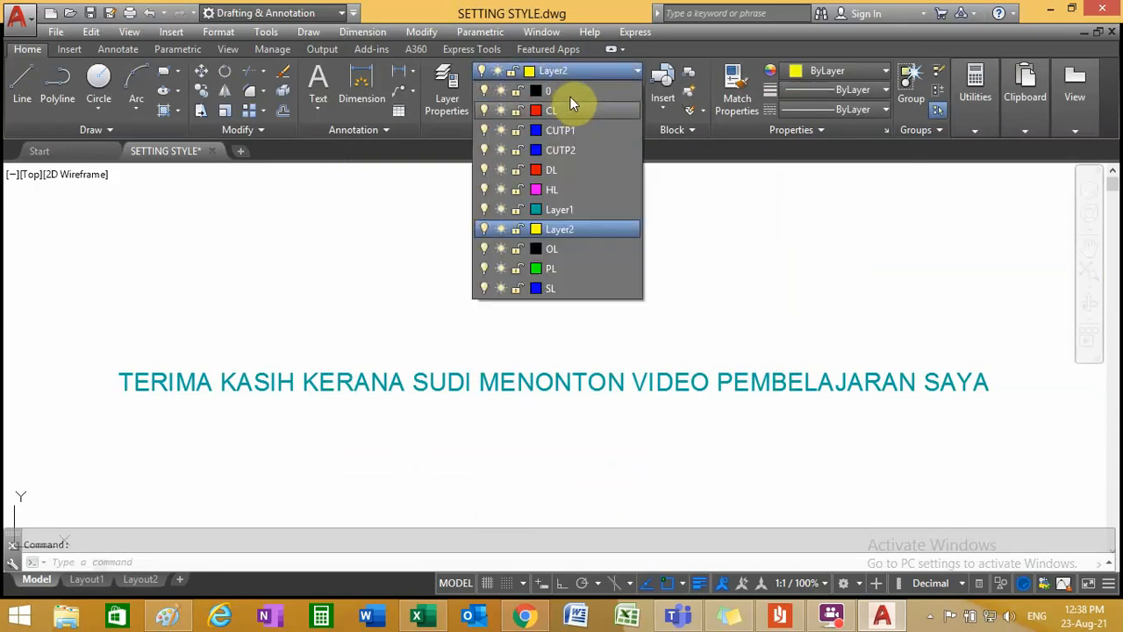
left_click(574, 91)
left_click(570, 50)
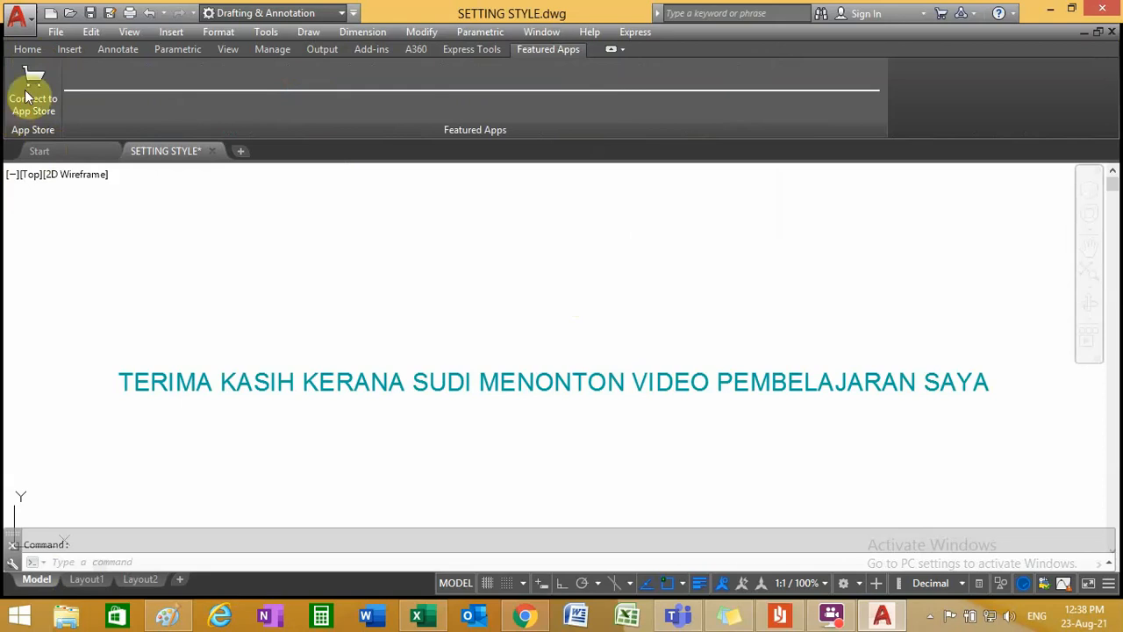
left_click(27, 50)
left_click(586, 70)
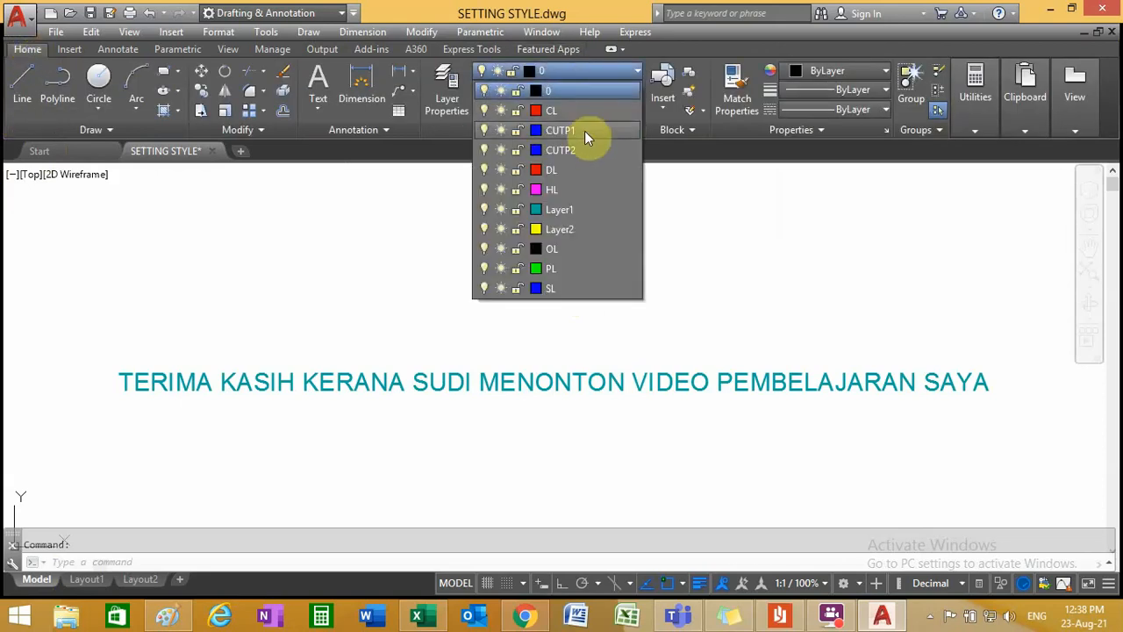
left_click(581, 248)
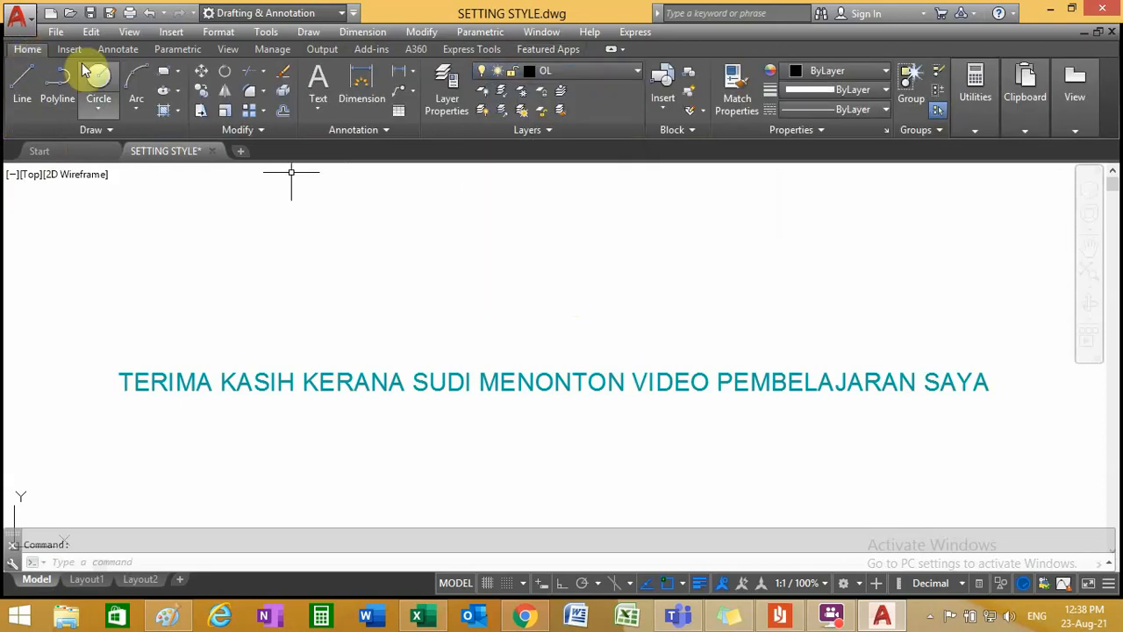
- Turn on ortho mode while starting a line above the thank-you text, and abandon the line
left_click(23, 87)
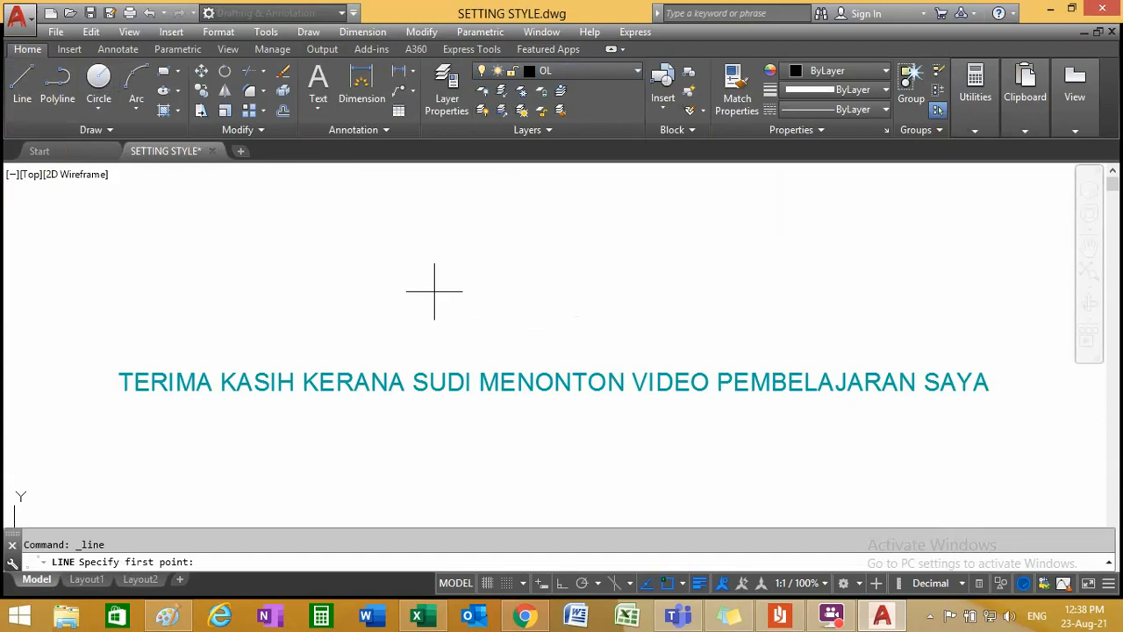
left_click(419, 265)
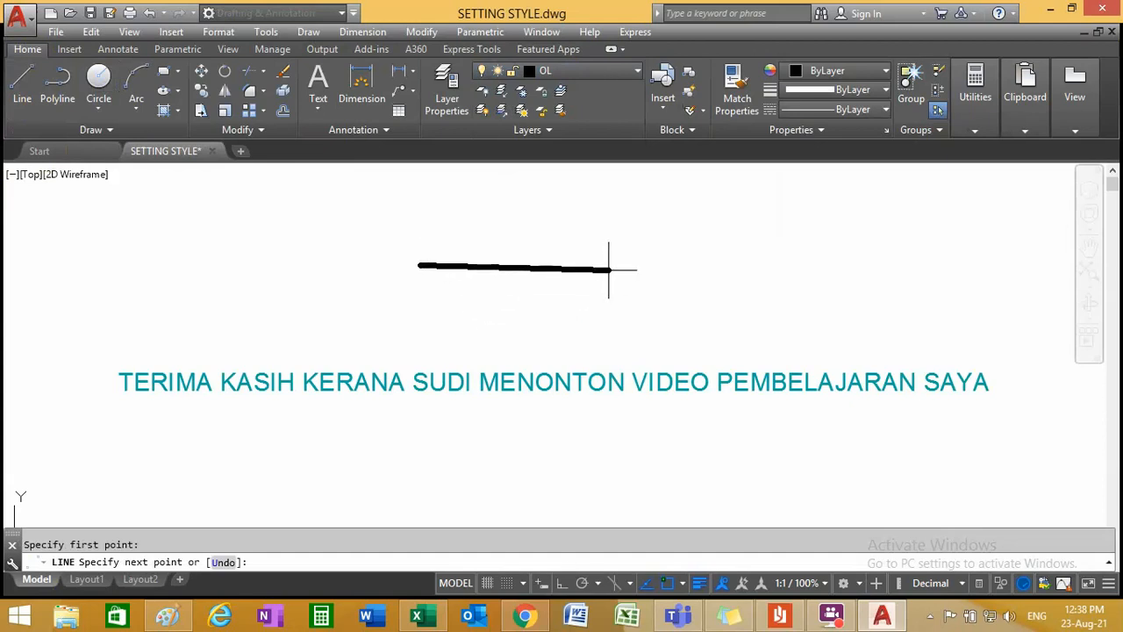
key("F8")
scroll(612, 264, "down", 8)
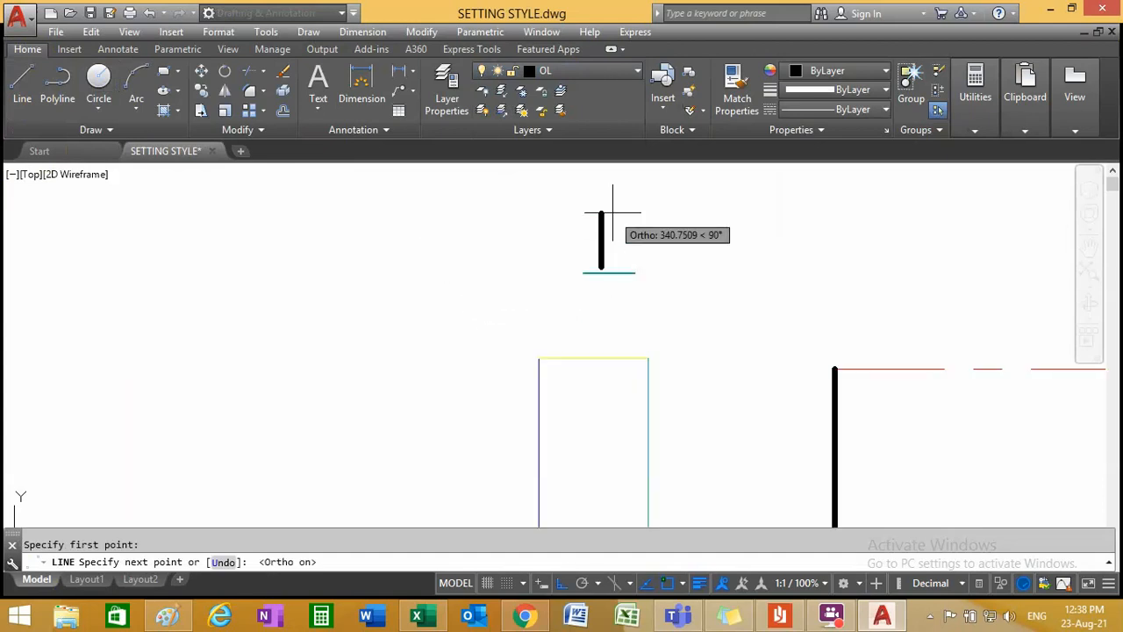
scroll(612, 211, "up", 5)
key("Escape")
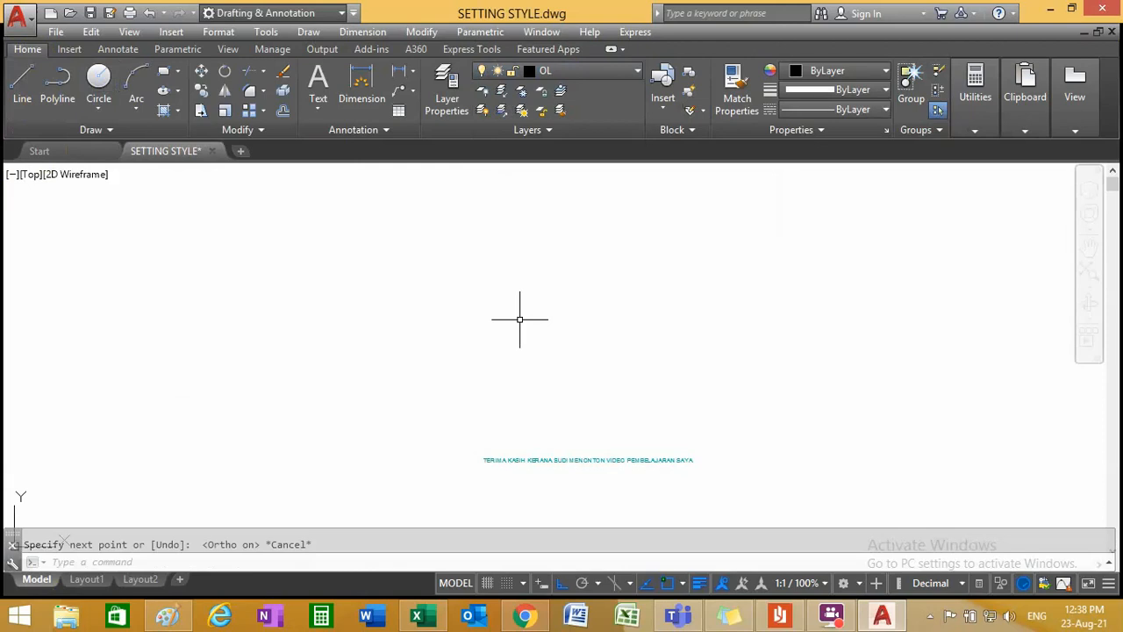
- Make DL the current layer and add a vertical linear dimension to the thick blue dashed line of the sketch
scroll(520, 319, "down", 10)
scroll(602, 451, "up", 2)
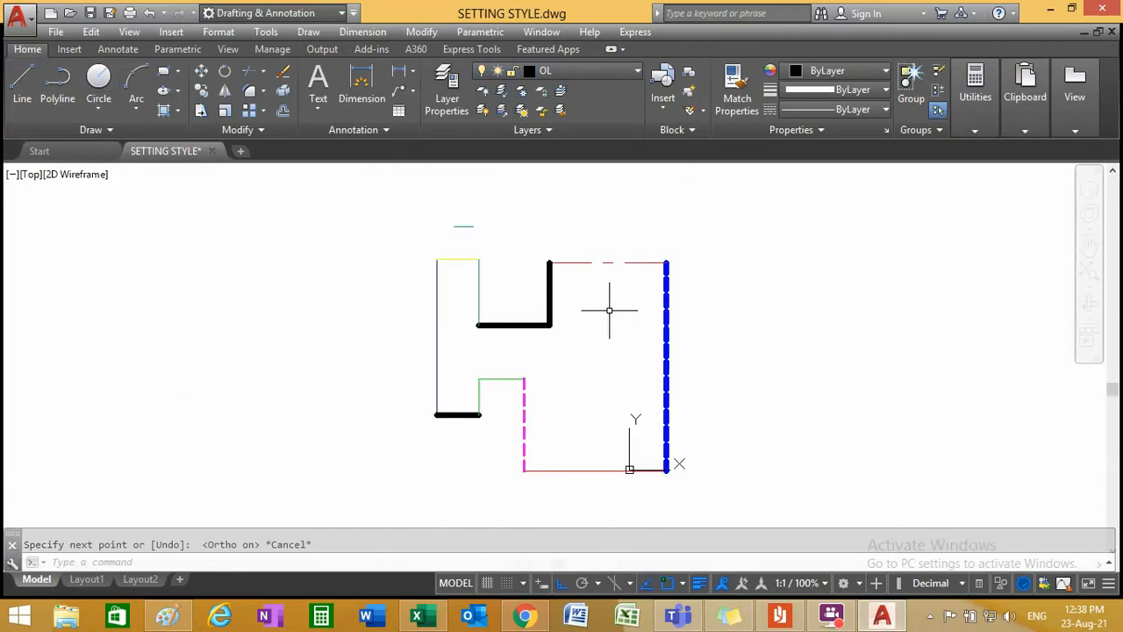
left_click(576, 72)
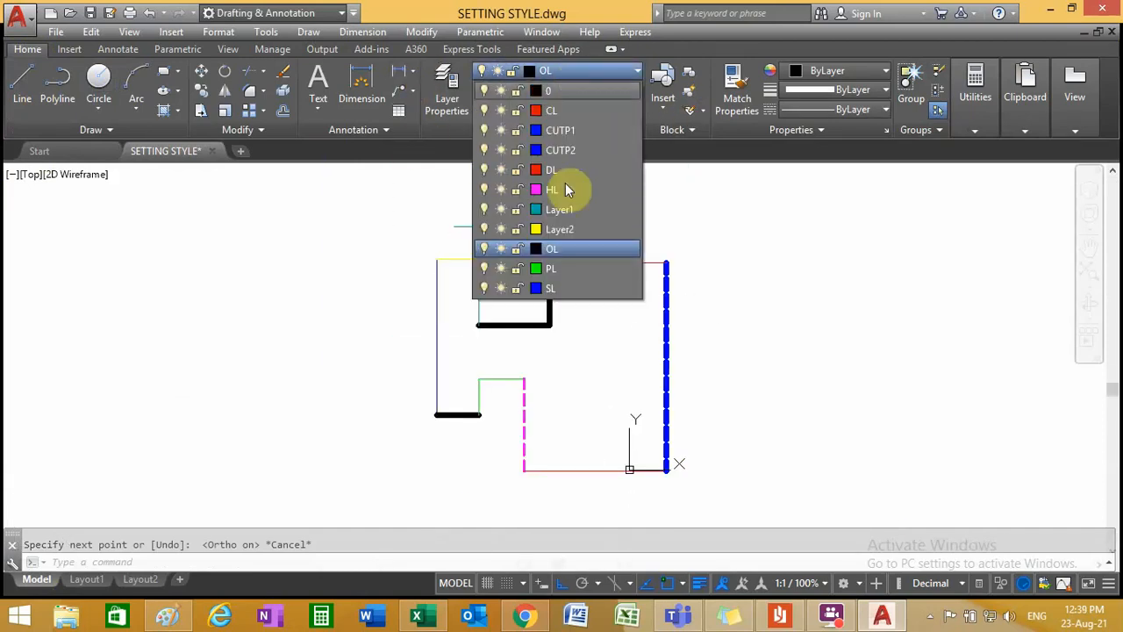
left_click(566, 169)
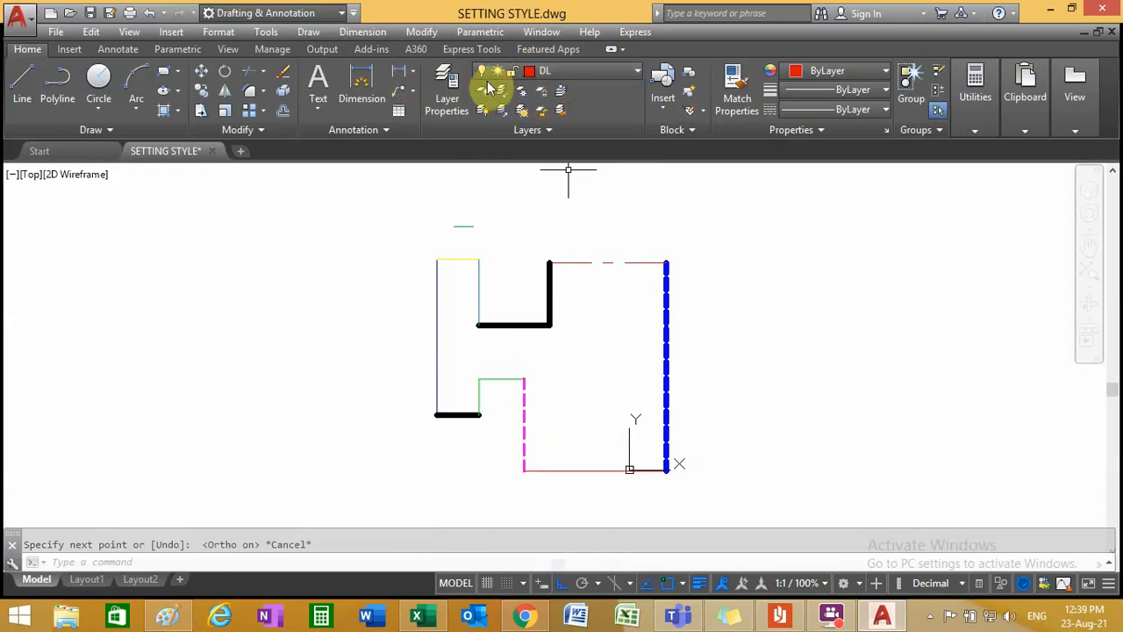
left_click(415, 79)
left_click(414, 100)
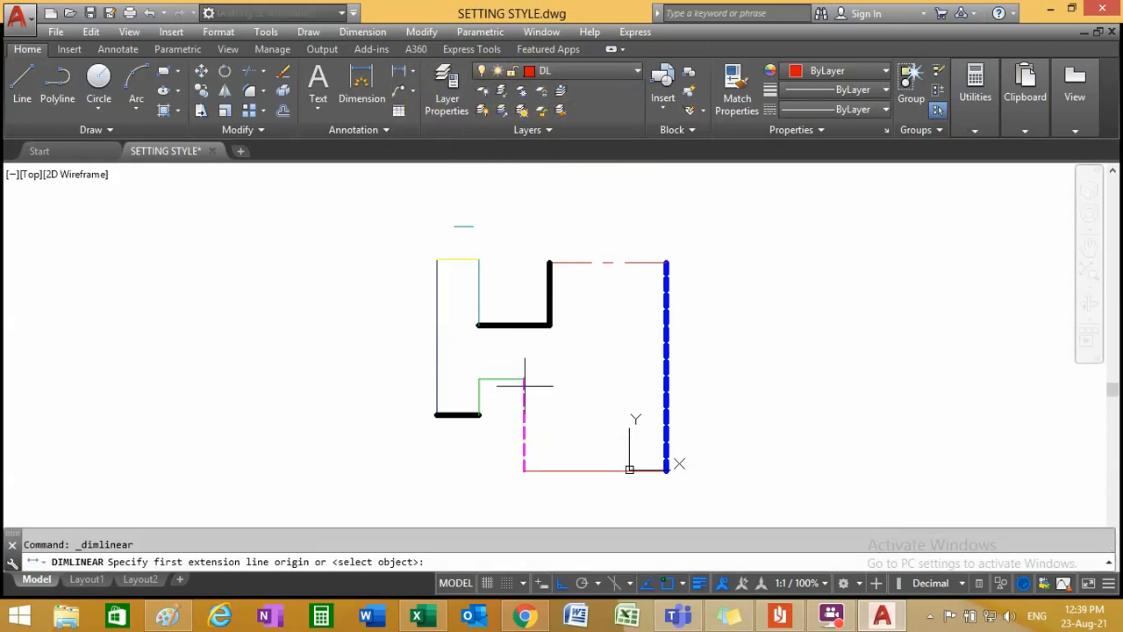
left_click(666, 470)
left_click(667, 261)
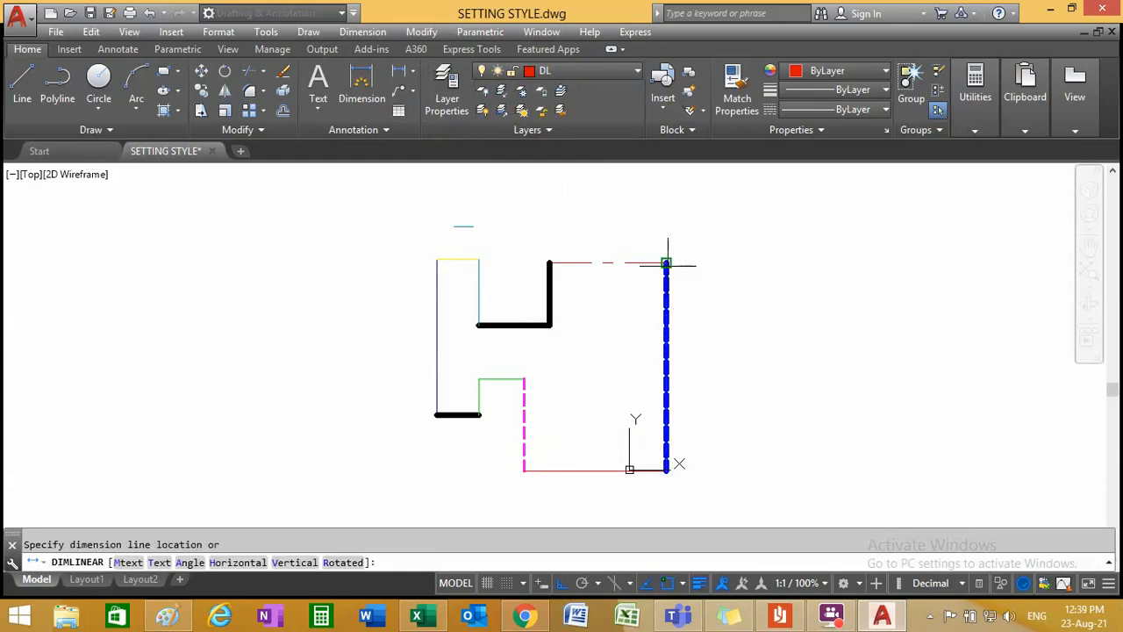
left_click(739, 349)
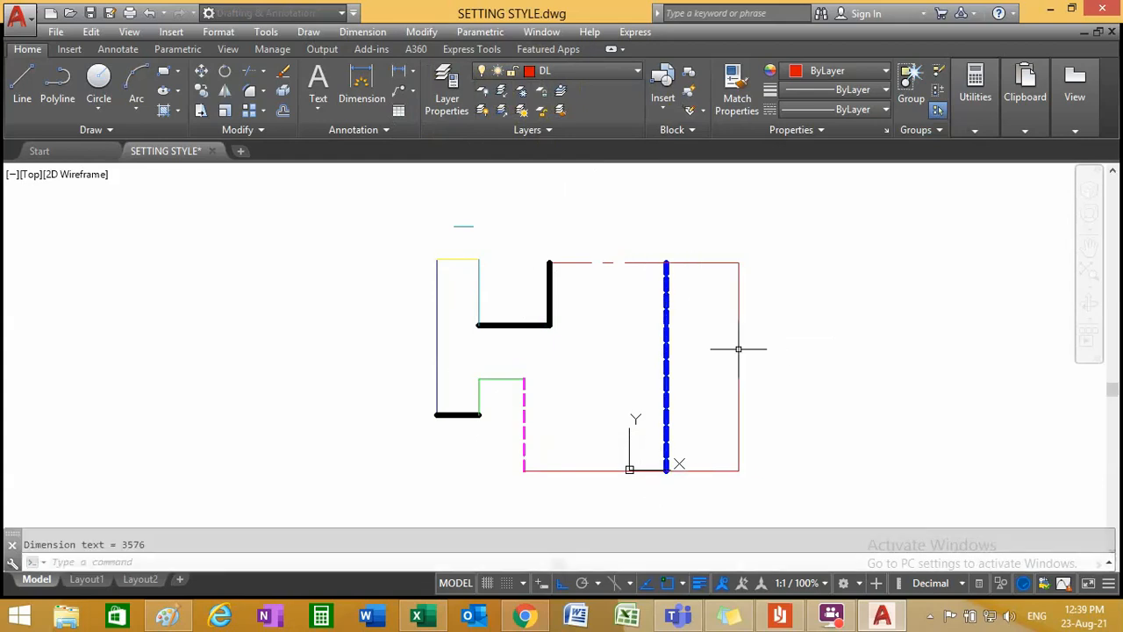
- Examine the text size and appearance of the new dimension beside the blue dashed line
scroll(737, 351, "up", 8)
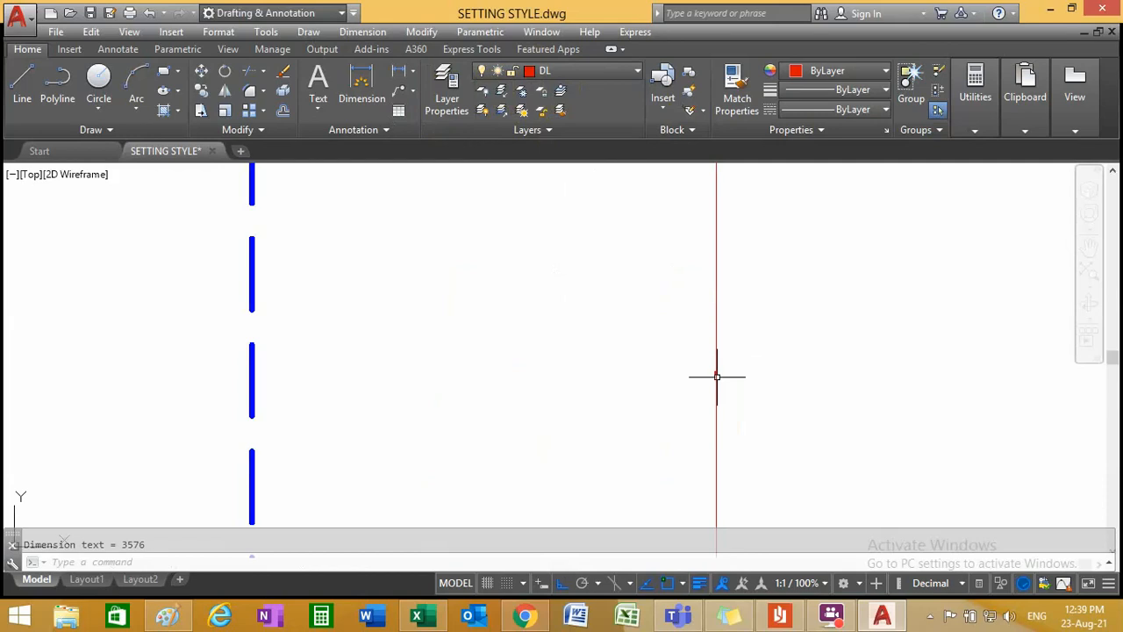
scroll(627, 263, "up", 2)
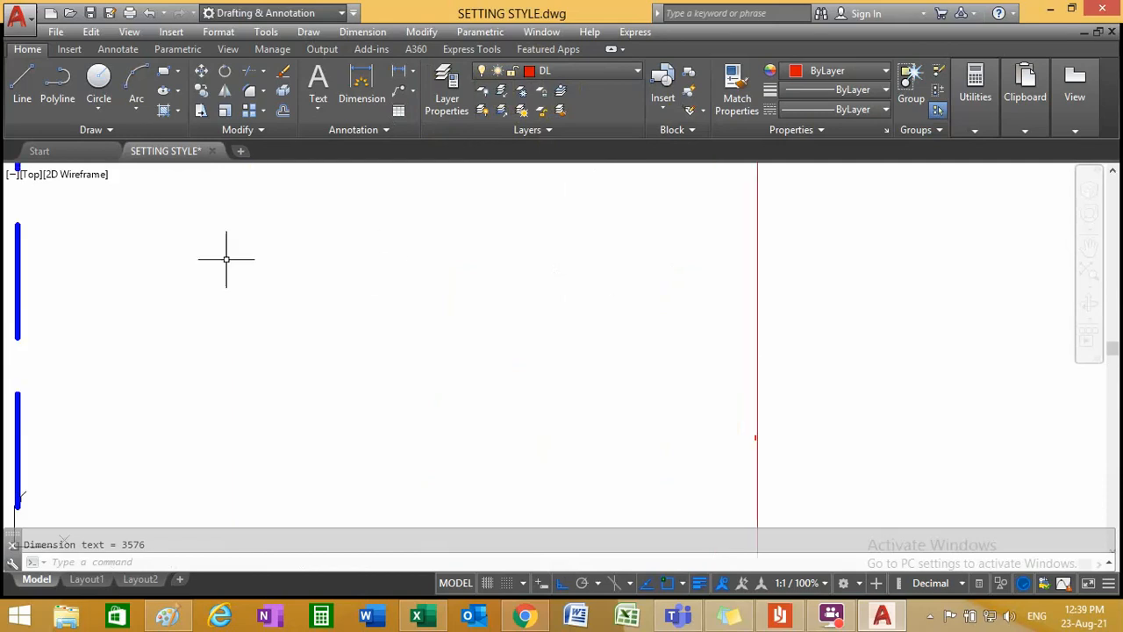
scroll(751, 430, "up", 5)
scroll(759, 404, "down", 4)
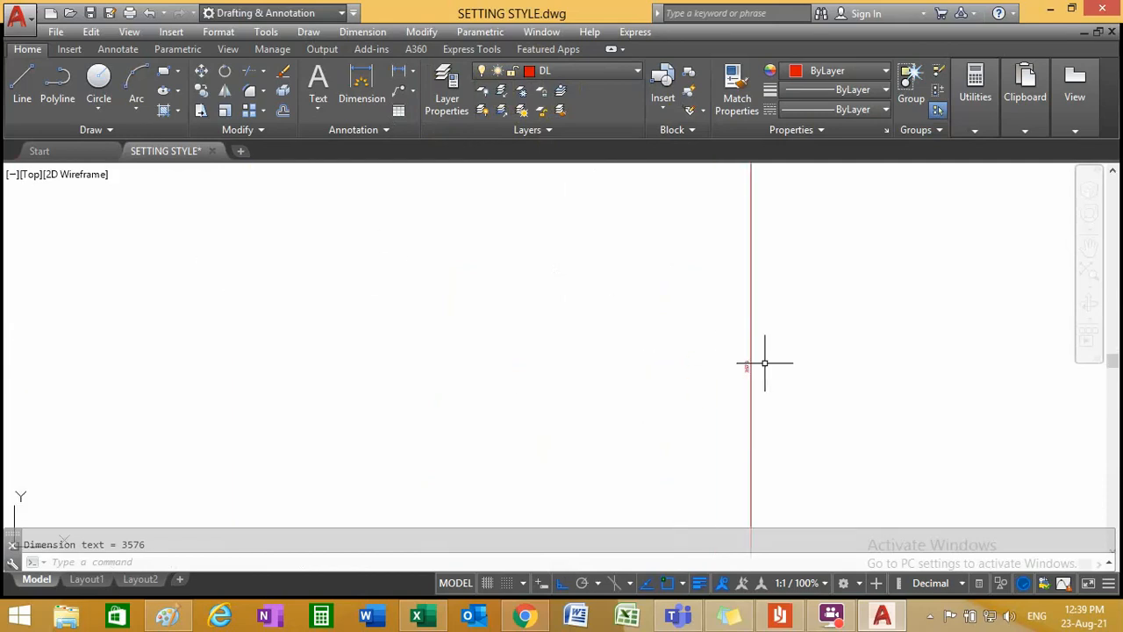
scroll(764, 367, "up", 5)
scroll(818, 294, "up", 4)
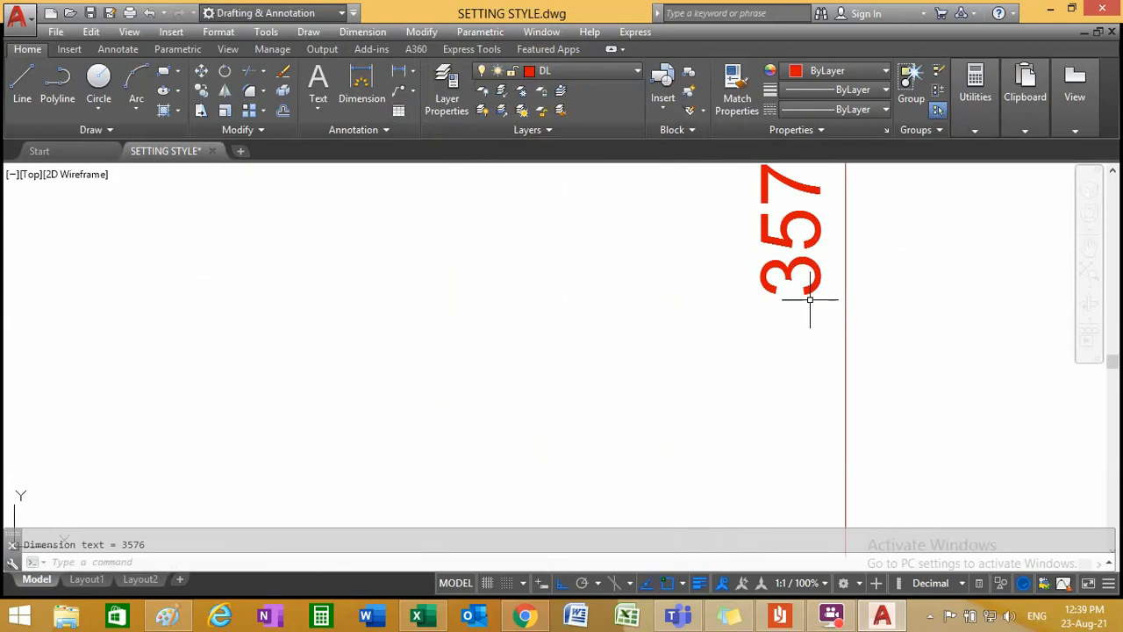
scroll(768, 314, "down", 6)
scroll(776, 298, "up", 4)
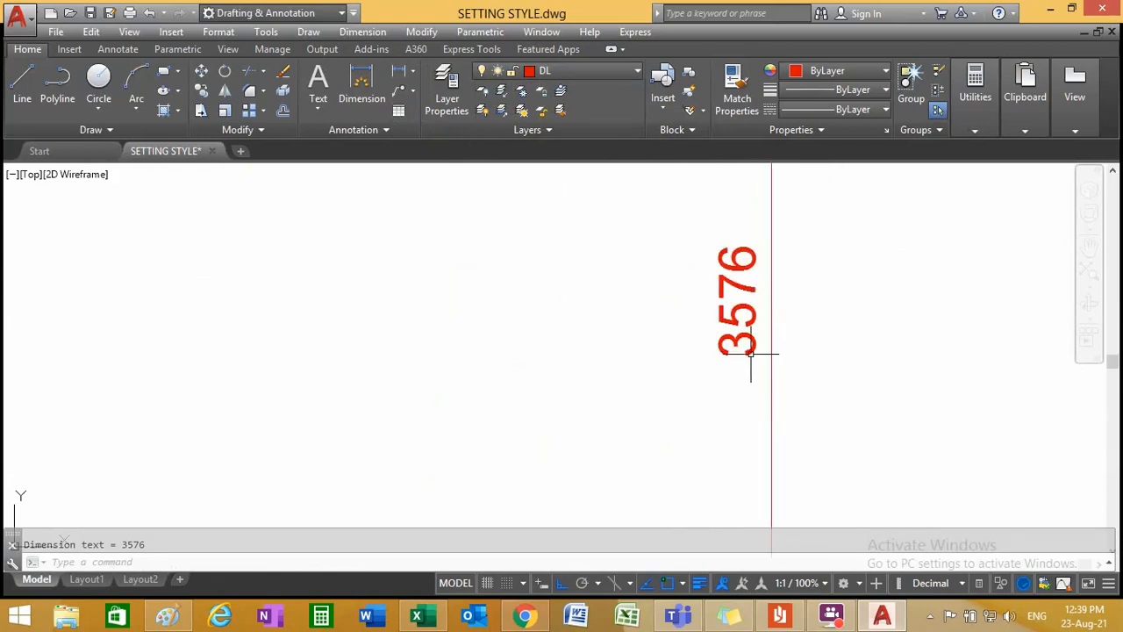
scroll(750, 353, "down", 6)
key("Escape")
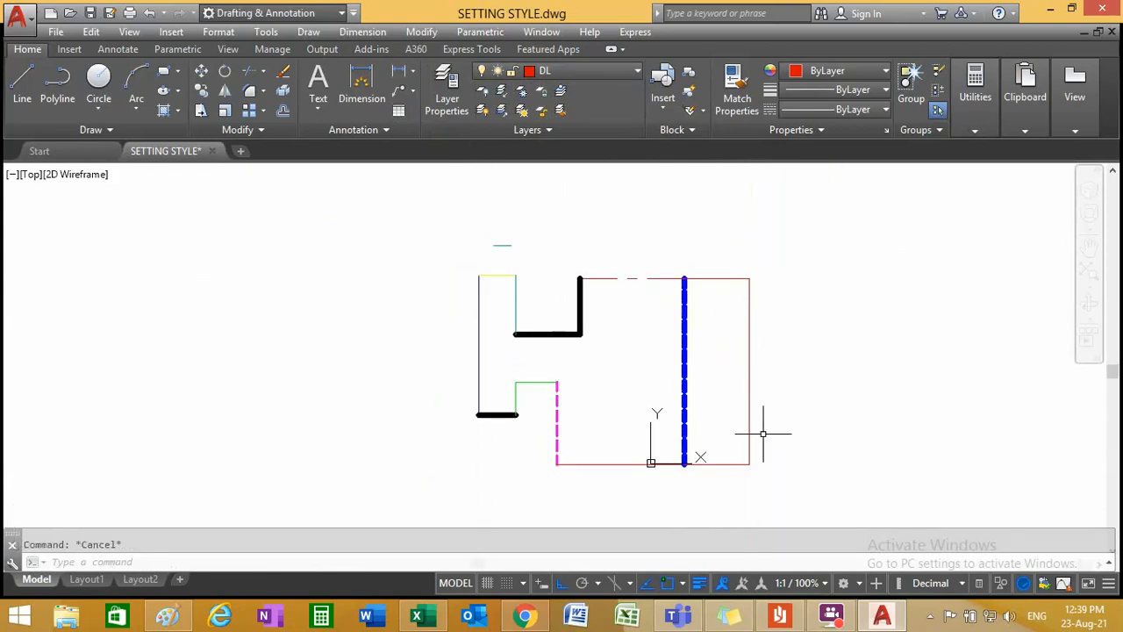
left_click(779, 458)
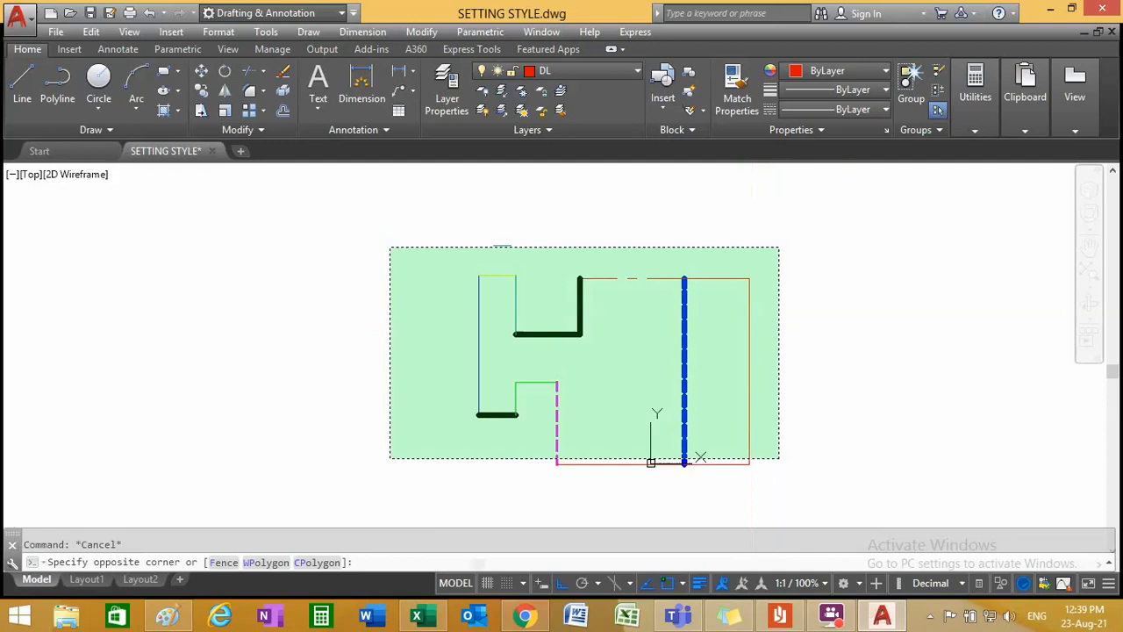
left_click(390, 248)
key("Escape")
- Erase the entire multi-layer sketch together with its vertical dimension, keeping the thank-you text
left_click(750, 484)
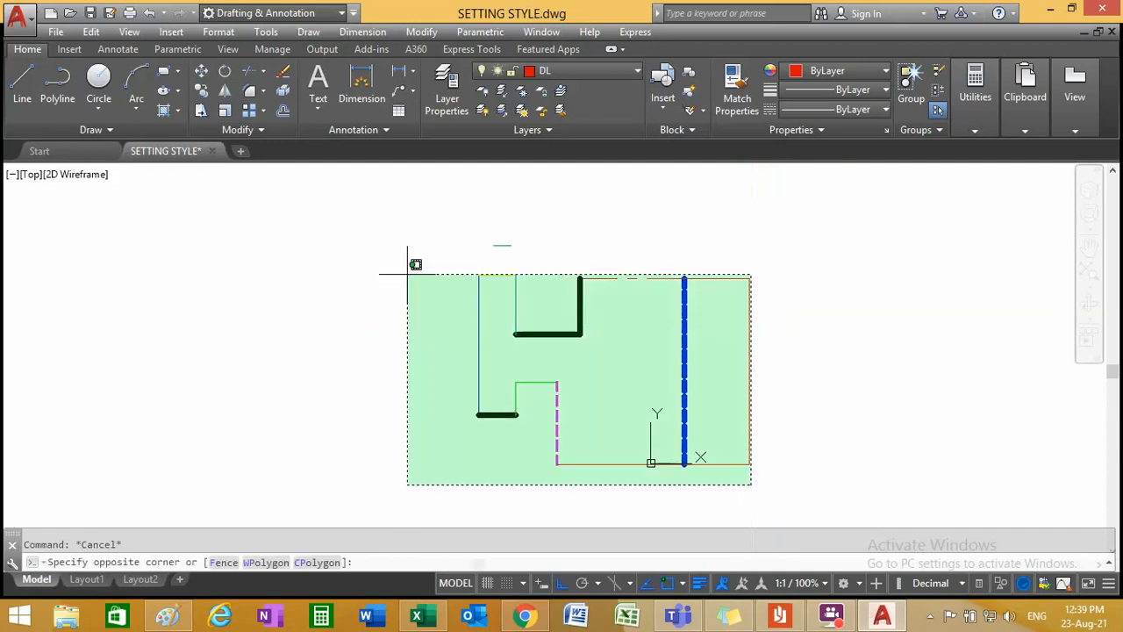
left_click(399, 258)
key("Delete")
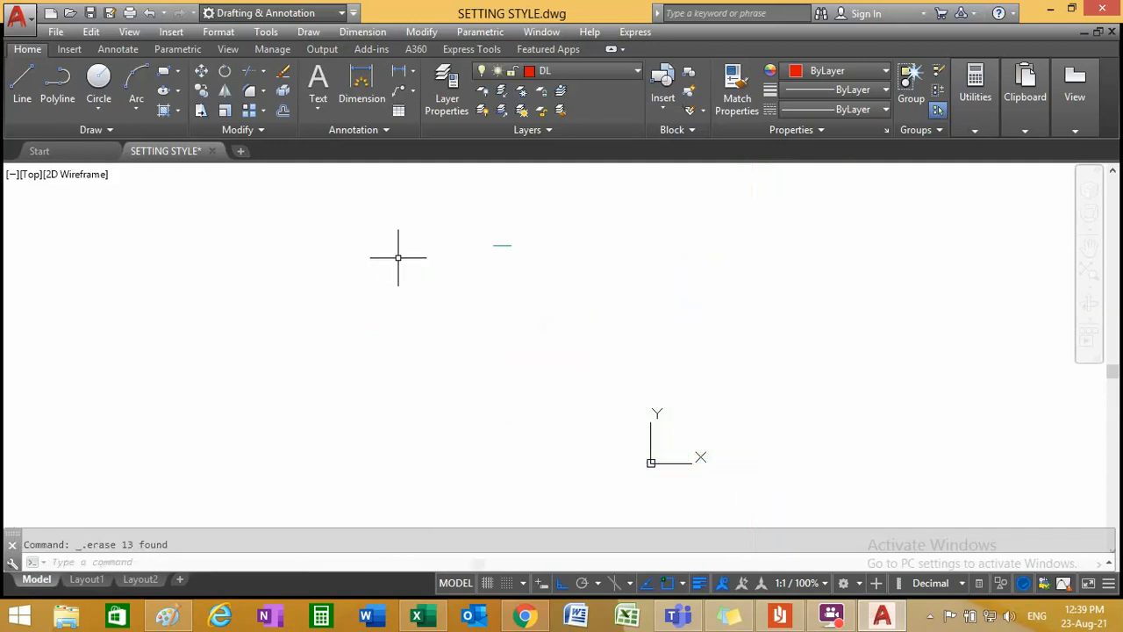
- Make OL the current layer and draw a circle to the right of the thank-you text
scroll(534, 293, "up", 10)
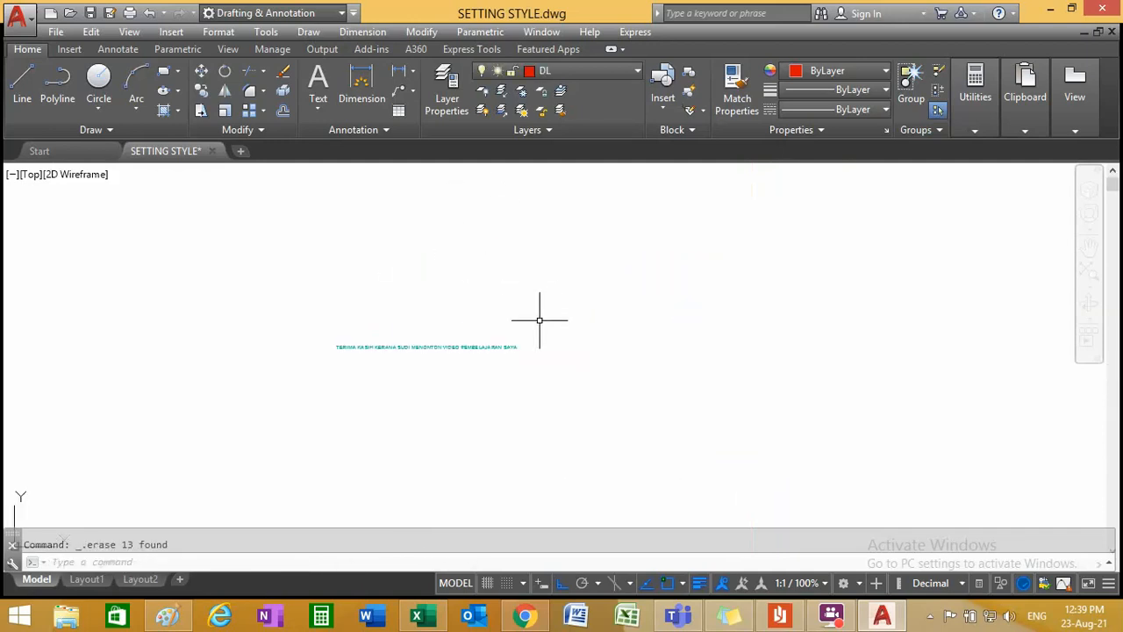
left_click(599, 68)
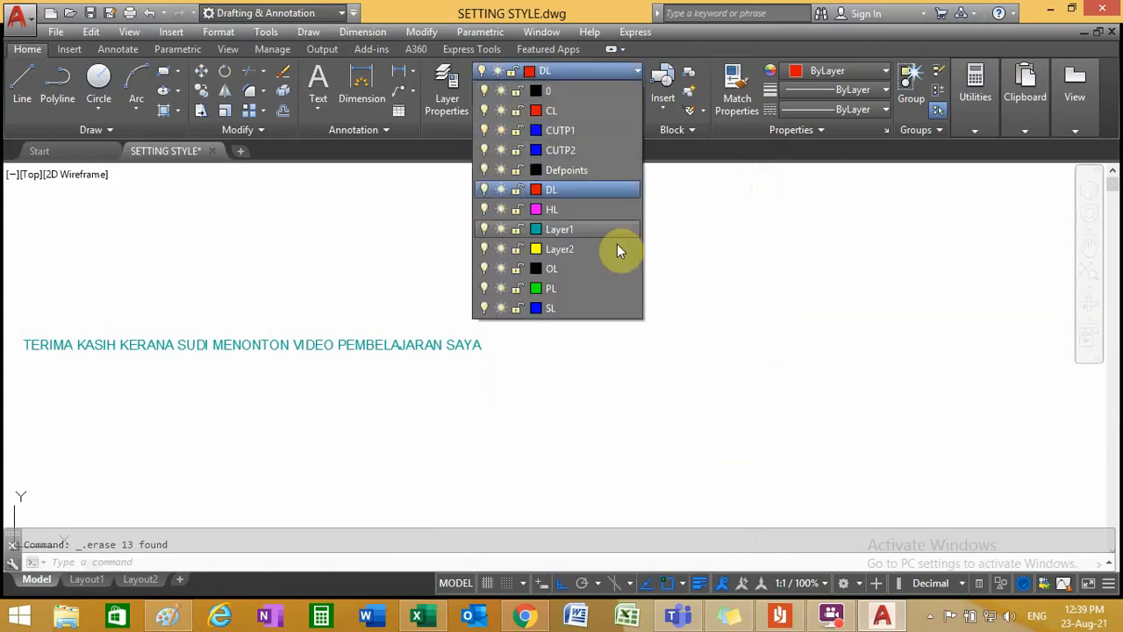
left_click(599, 267)
left_click(98, 81)
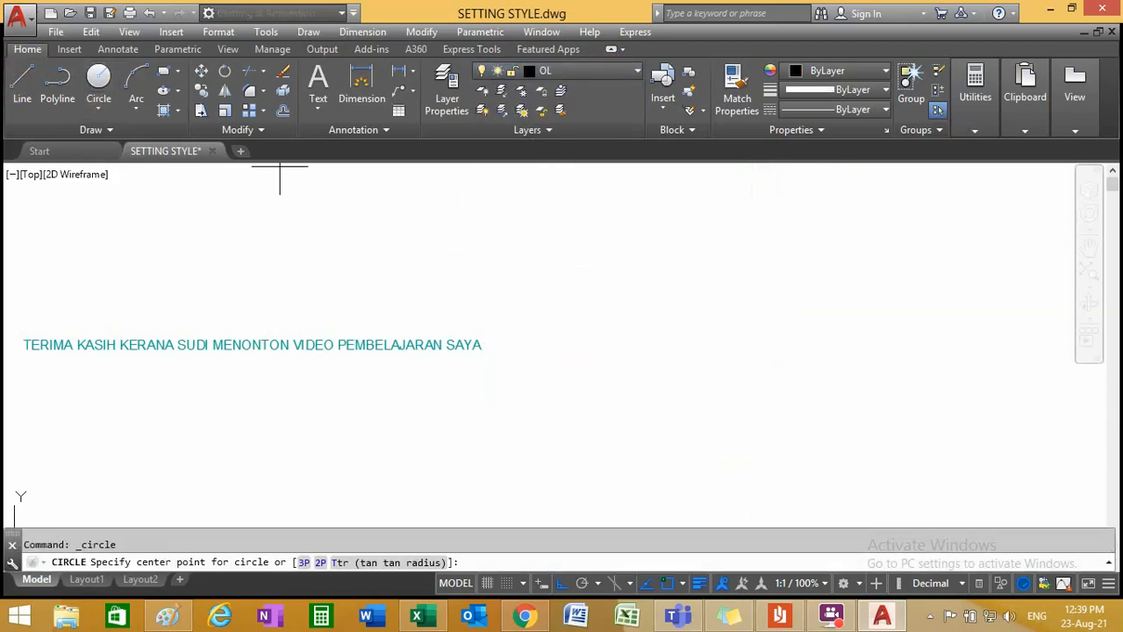
left_click(698, 340)
left_click(696, 276)
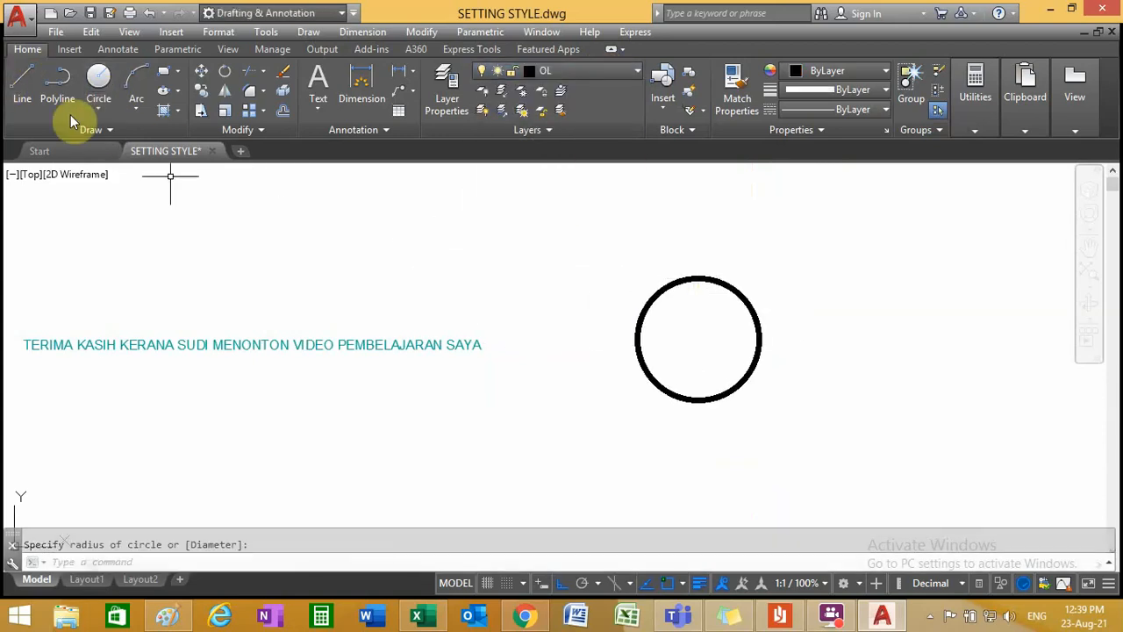
- Draw a closed six-sided outline shaped like a numeral 1 beside the circle, about 88 units high with a top edge about 59 long
left_click(22, 80)
left_click(823, 260)
left_click(907, 261)
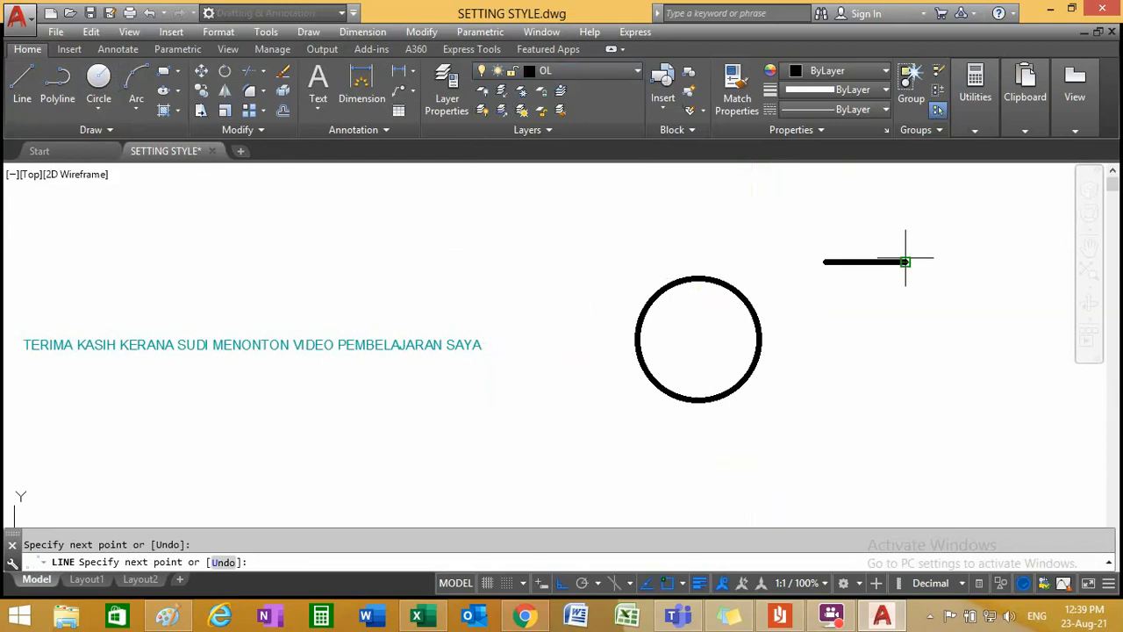
left_click(908, 381)
left_click(831, 381)
left_click(829, 283)
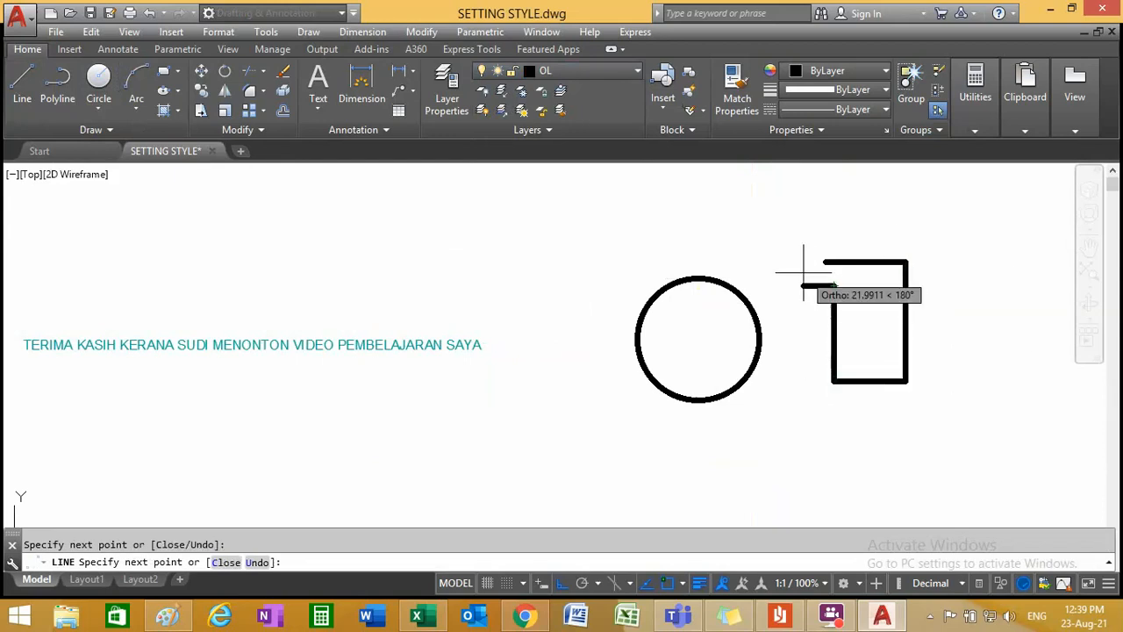
left_click(802, 283)
left_click(802, 261)
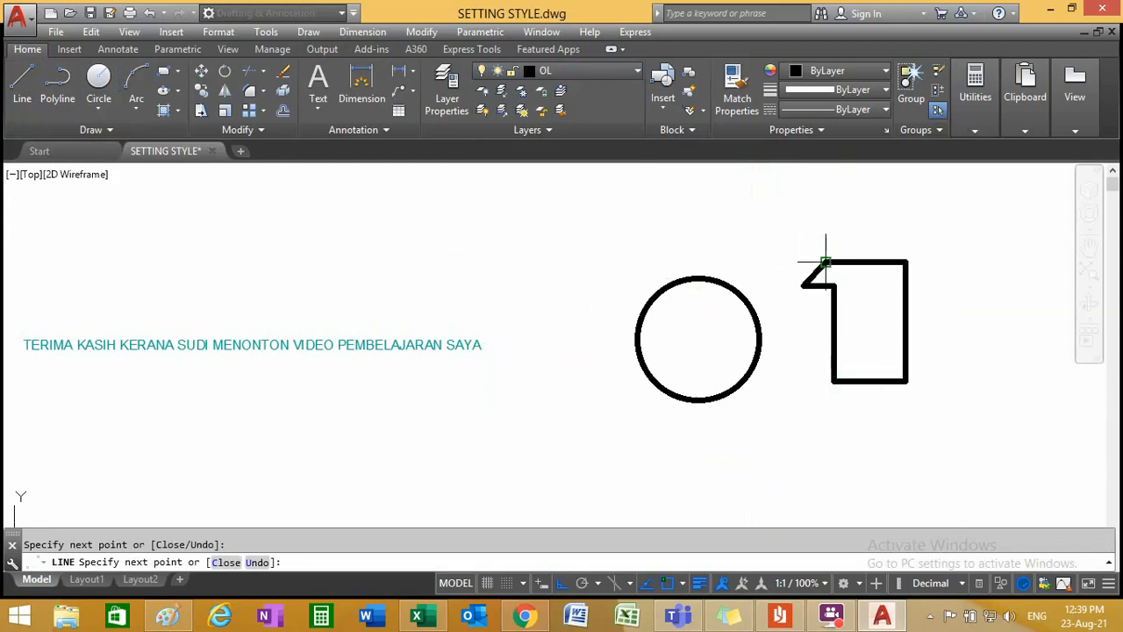
left_click(825, 260)
right_click(821, 235)
left_click(830, 243)
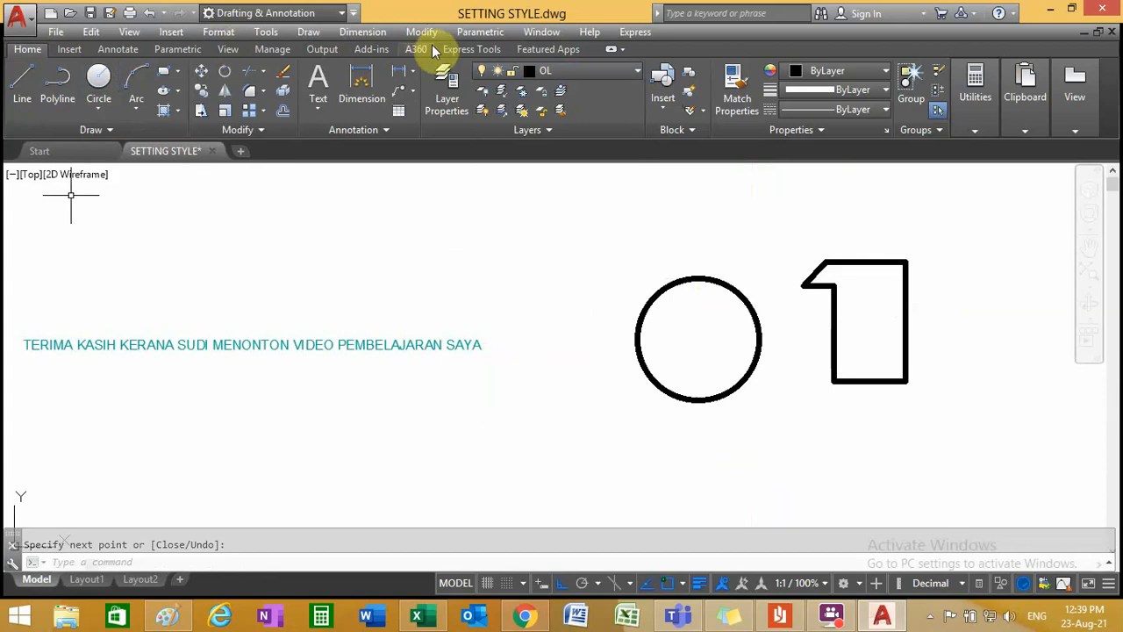
- Make DL the current layer and add a vertical linear dimension to the right edge of the 1-shaped outline
left_click(575, 74)
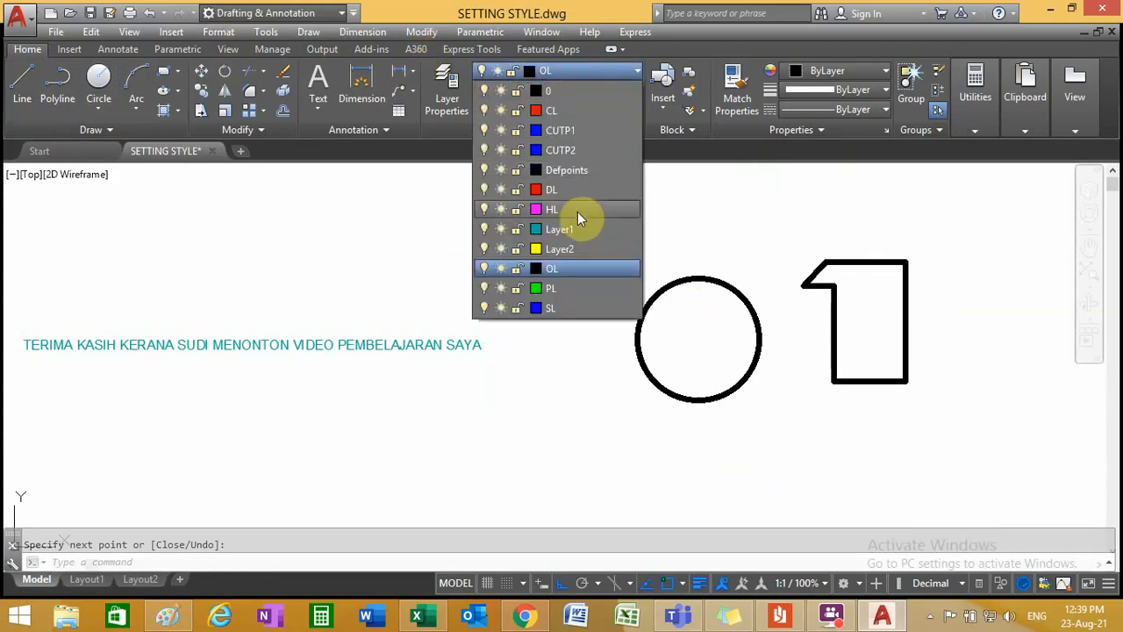
left_click(553, 190)
left_click(400, 72)
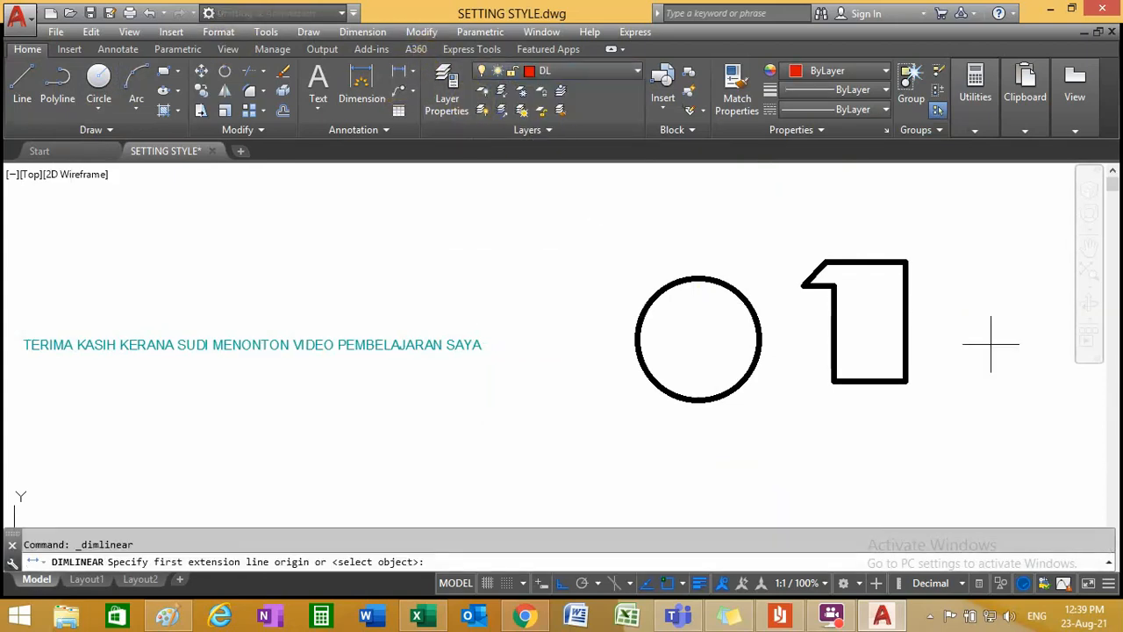
scroll(829, 311, "up", 2)
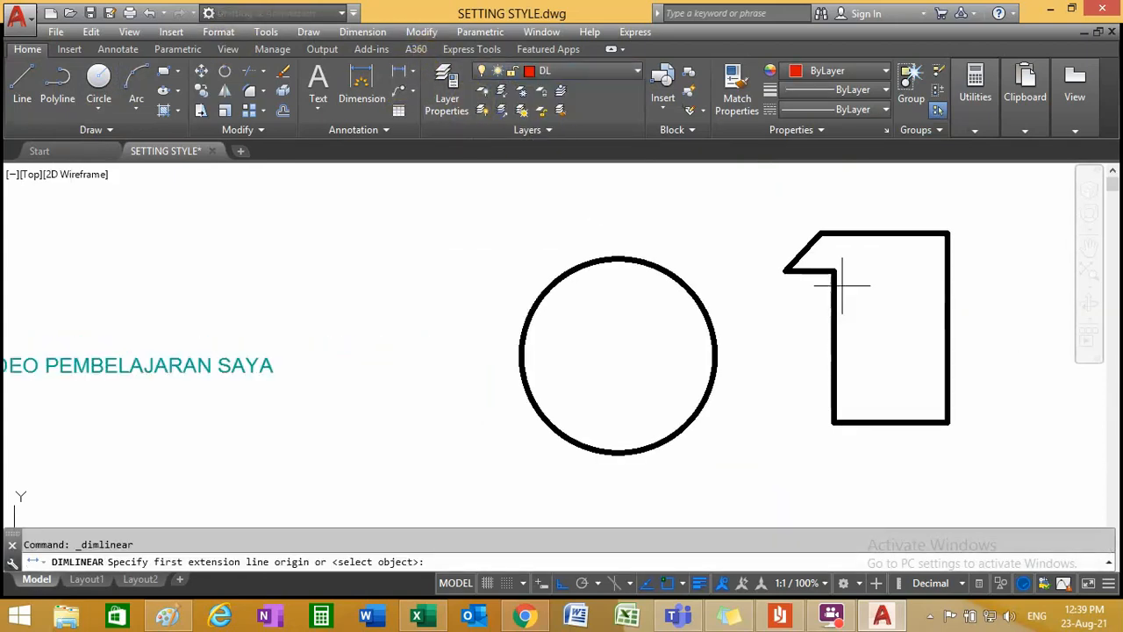
left_click(947, 232)
left_click(948, 422)
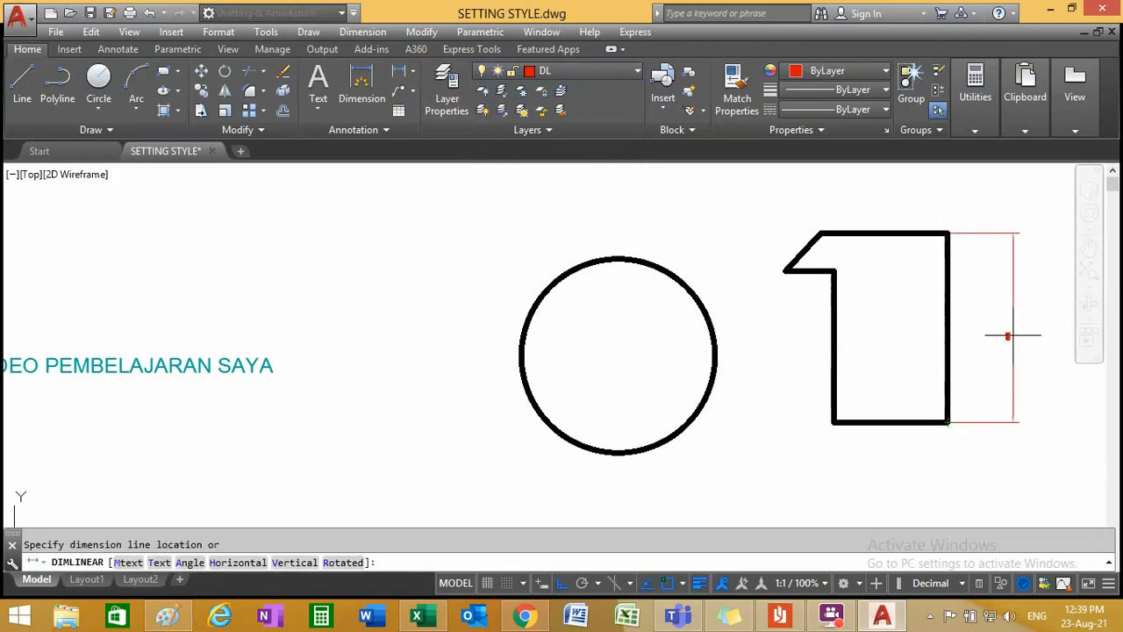
scroll(998, 333, "up", 5)
scroll(977, 339, "down", 4)
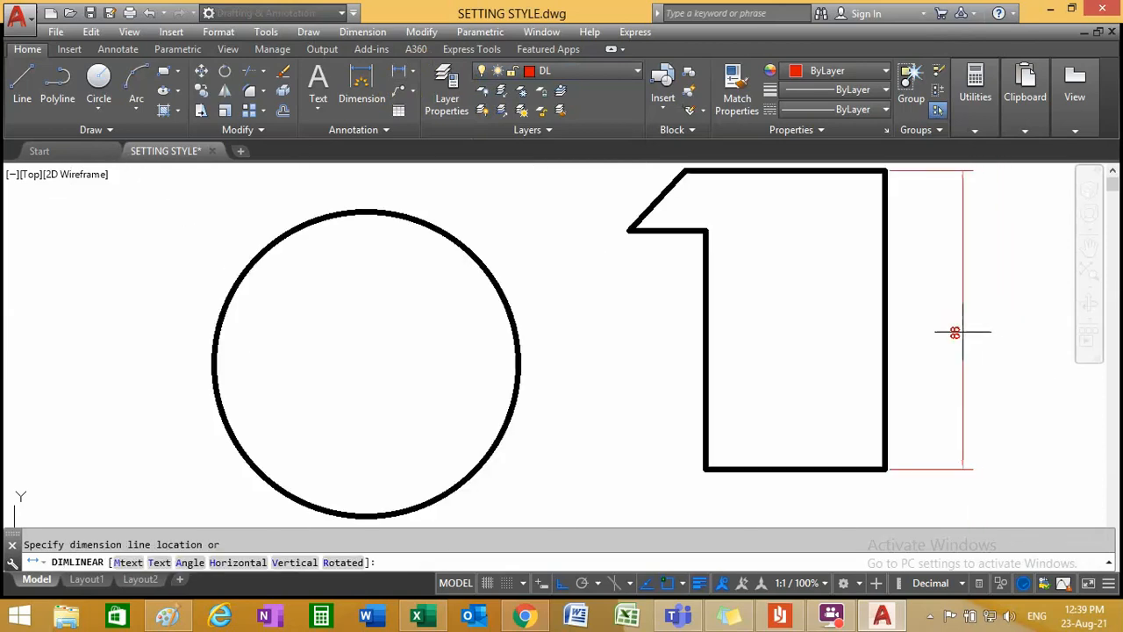
left_click(954, 322)
- Add a horizontal linear dimension above the top edge of the 1-shaped outline
scroll(955, 321, "up", 2)
scroll(958, 322, "down", 4)
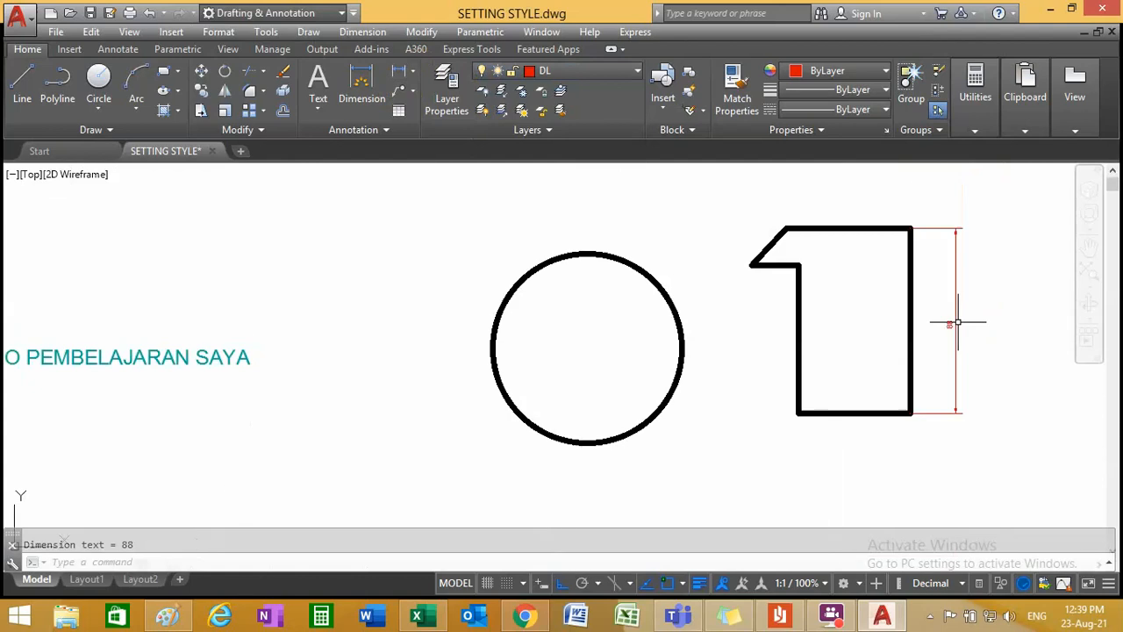
scroll(930, 202, "up", 2)
left_click(382, 88)
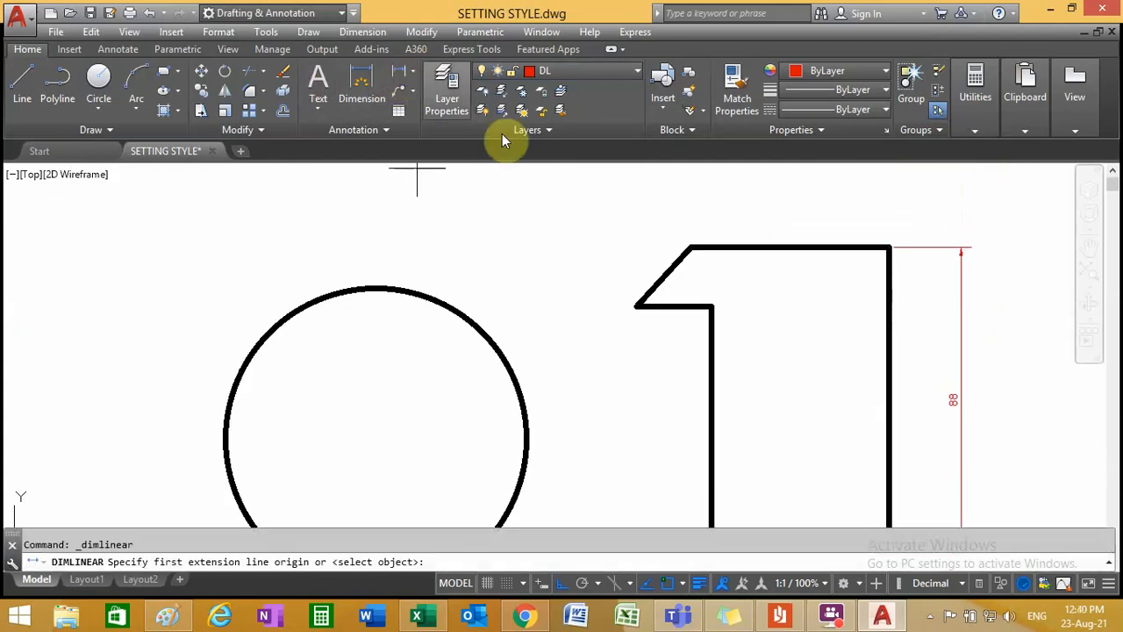
left_click(888, 247)
left_click(692, 248)
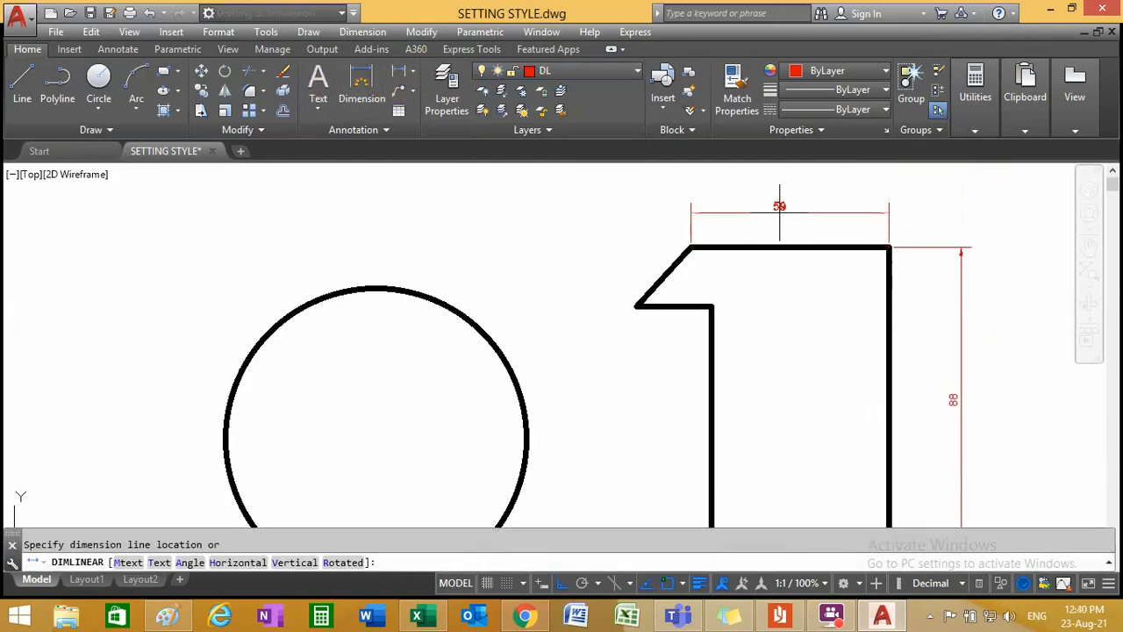
left_click(779, 209)
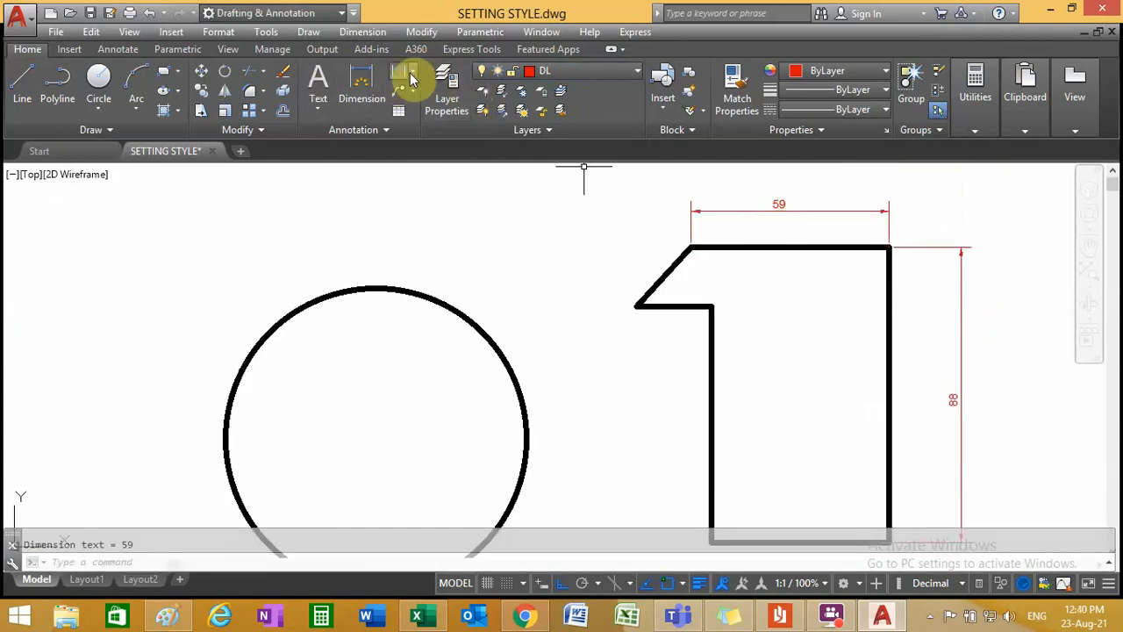
left_click(406, 77)
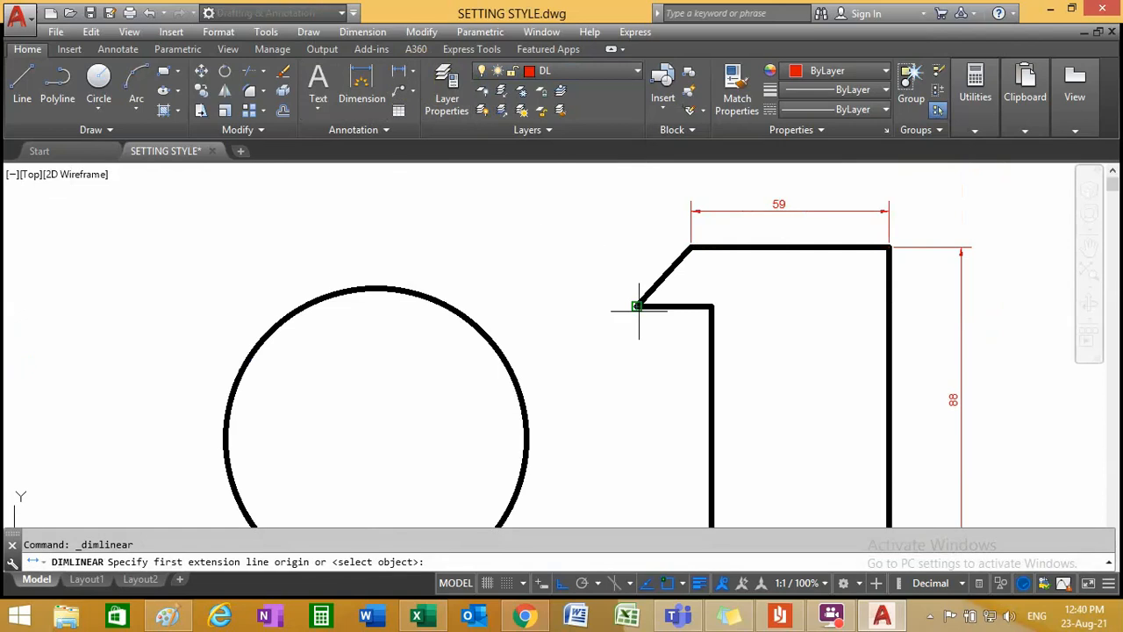
left_click(639, 306)
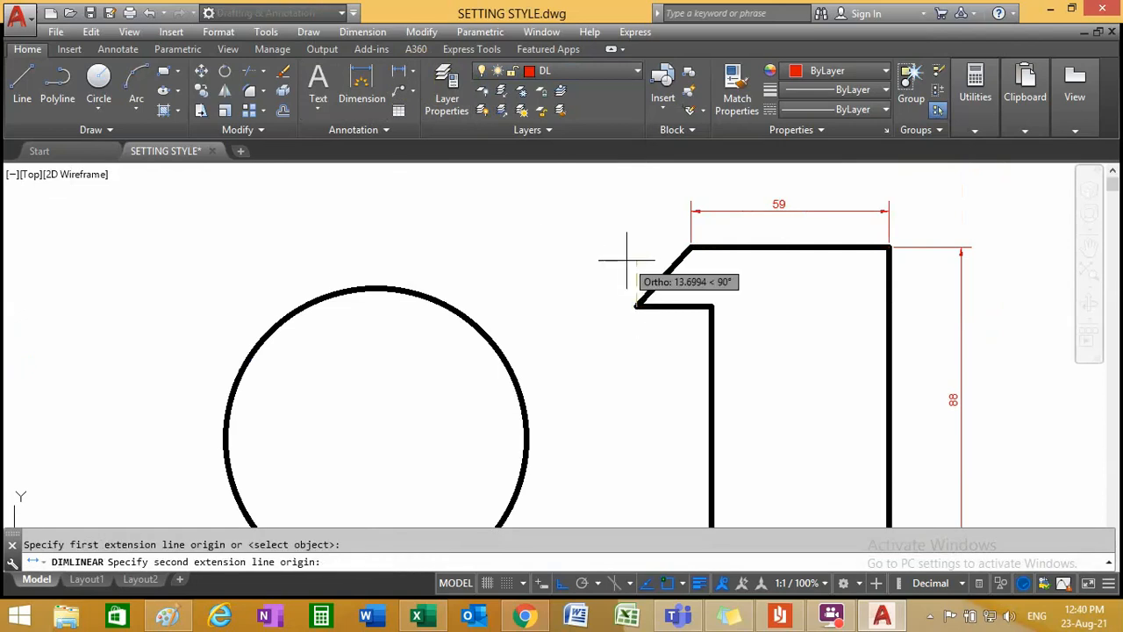
key("Escape")
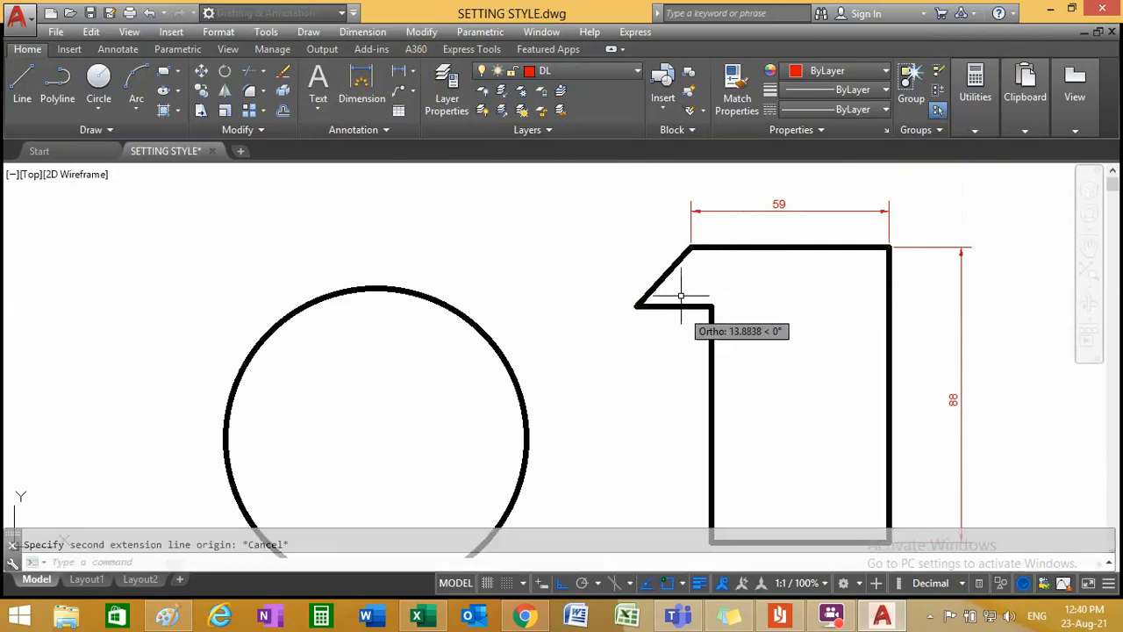
- Add an angular dimension between the slanted edge and the short horizontal edge of the 1-shaped outline, placing its arc inside the corner
left_click(413, 74)
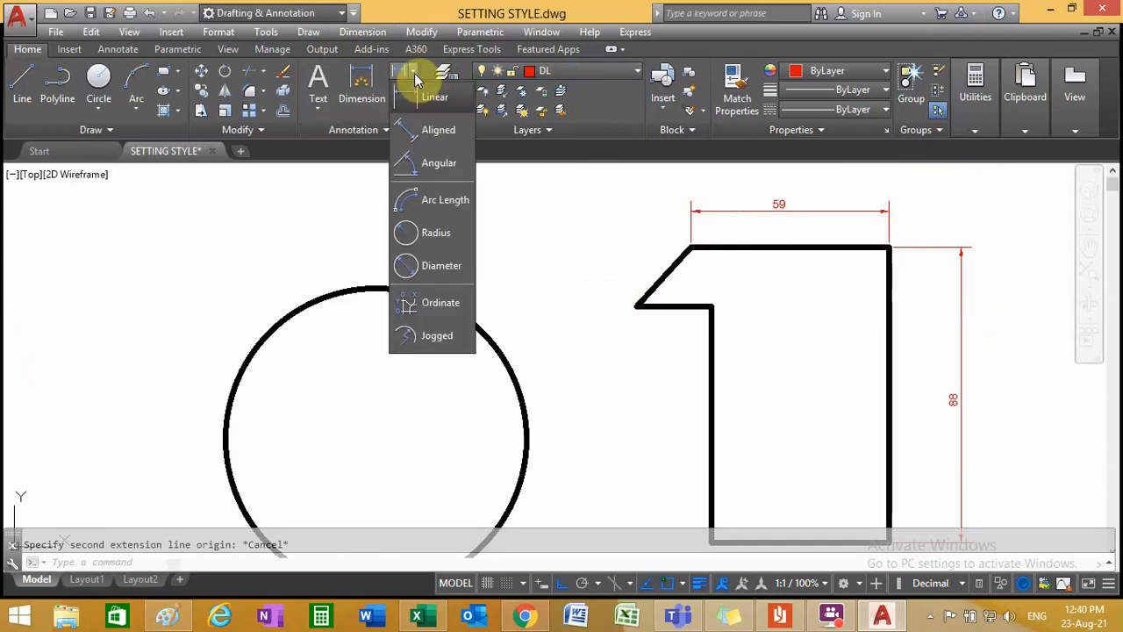
left_click(446, 164)
left_click(673, 269)
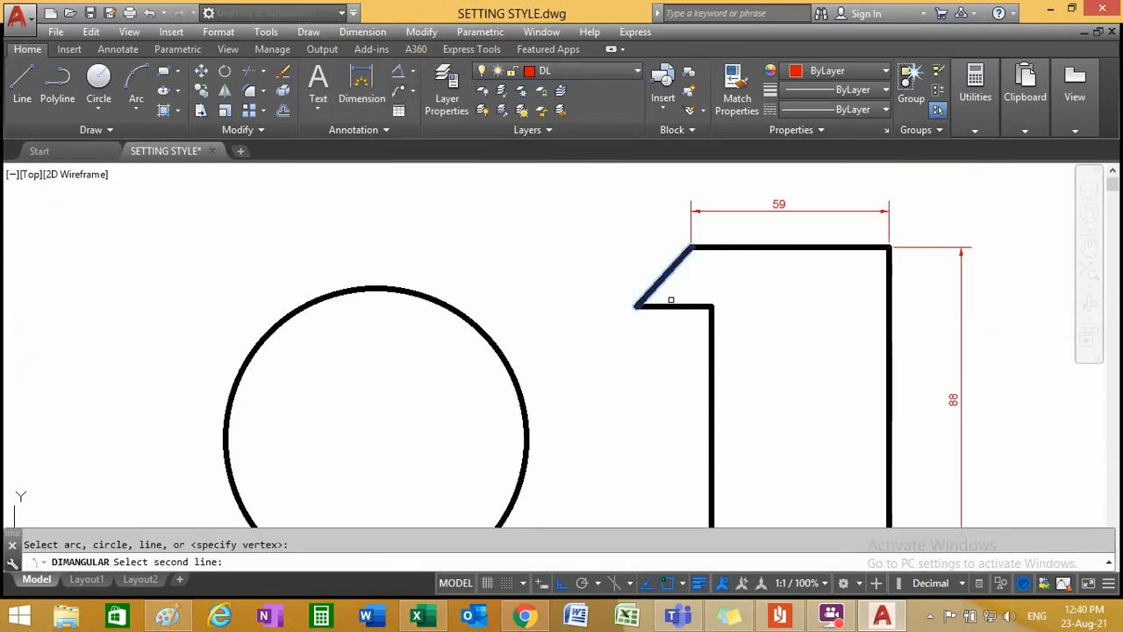
left_click(673, 307)
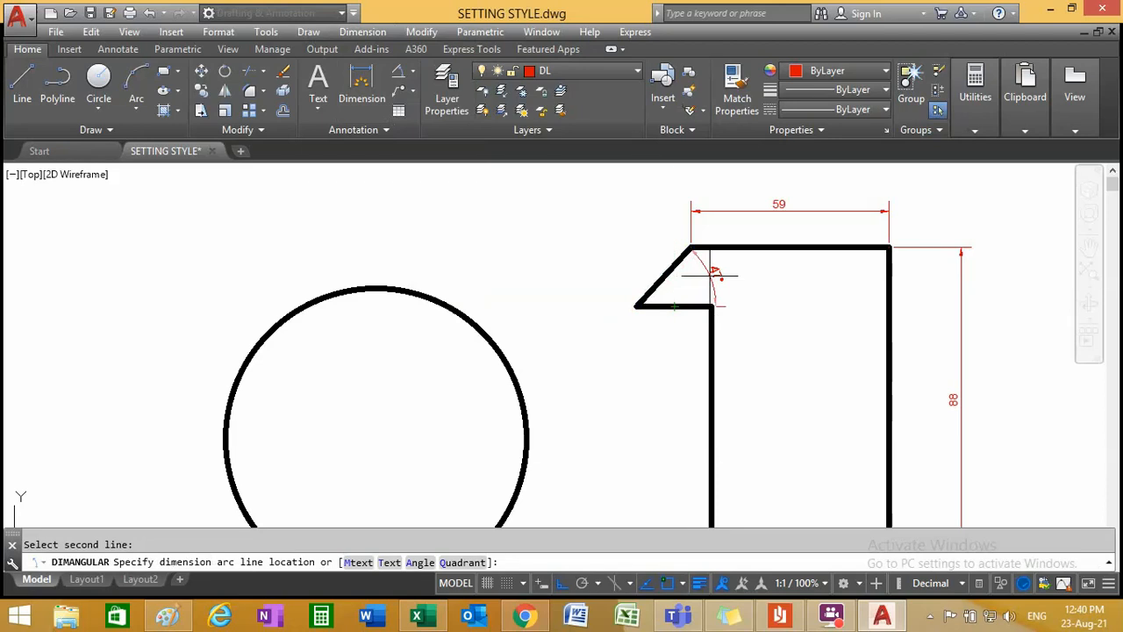
scroll(712, 275, "up", 2)
left_click(673, 282)
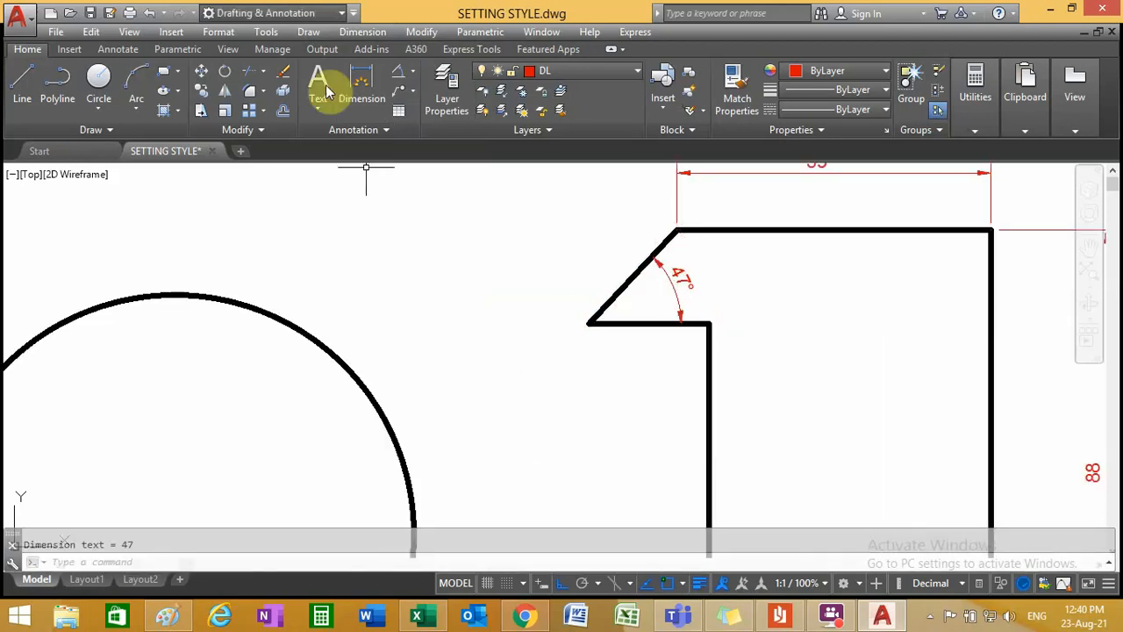
- Add a radius dimension to the circle with its text inside the upper-right part of the circle
left_click(417, 77)
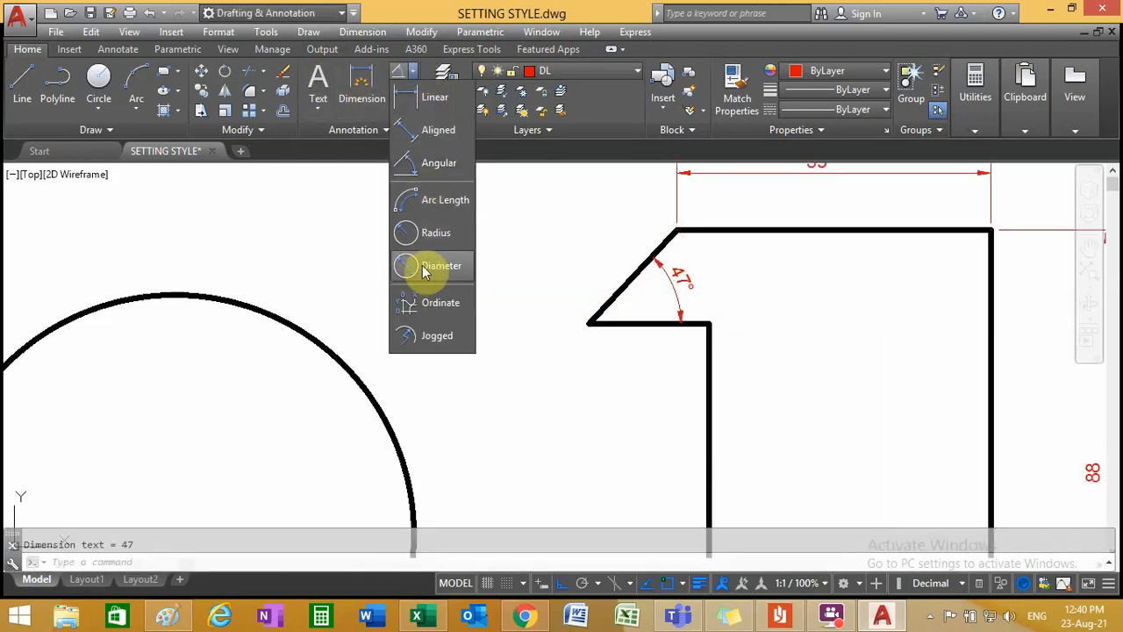
left_click(439, 235)
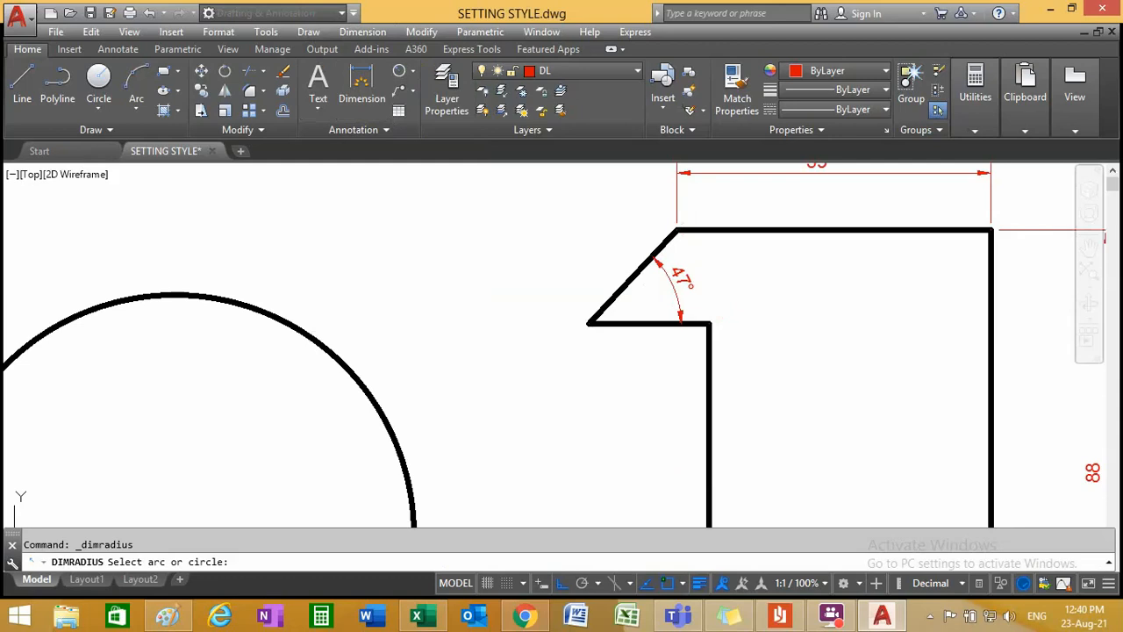
left_click(174, 295)
scroll(369, 295, "down", 4)
scroll(307, 338, "up", 4)
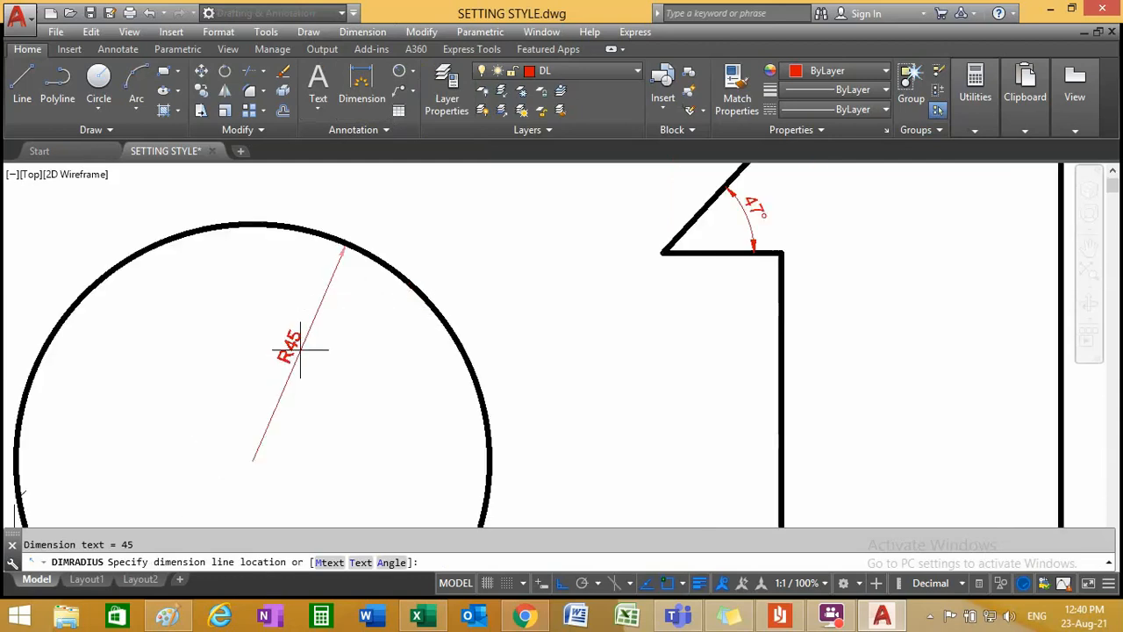
left_click(314, 346)
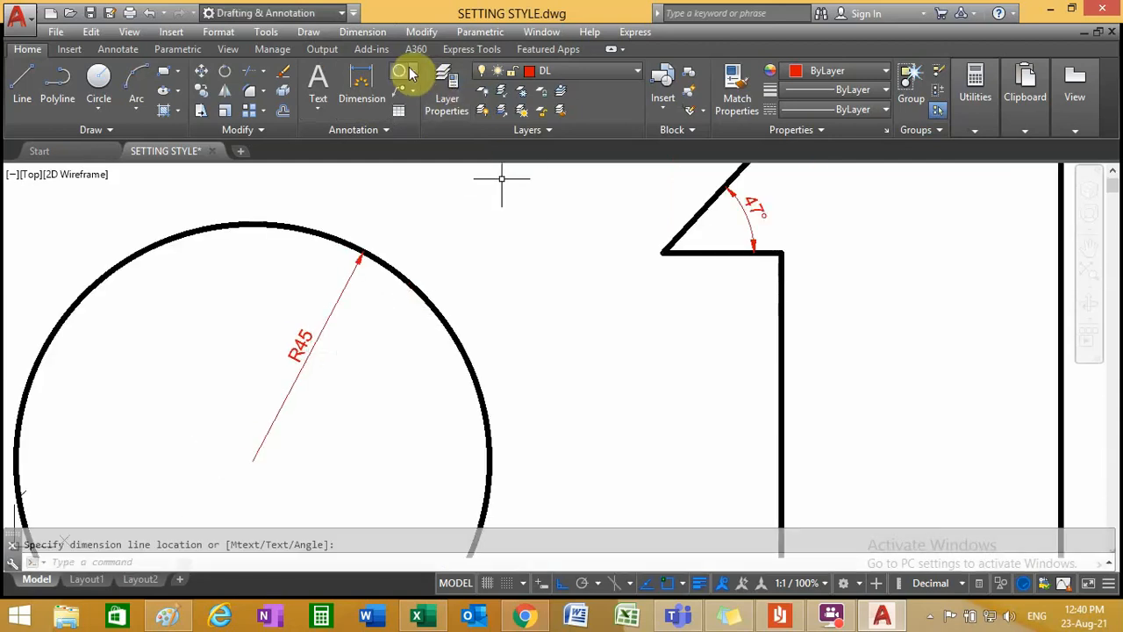
- Add a diameter dimension across the circle, with its text inside the lower-right part
left_click(411, 73)
left_click(426, 264)
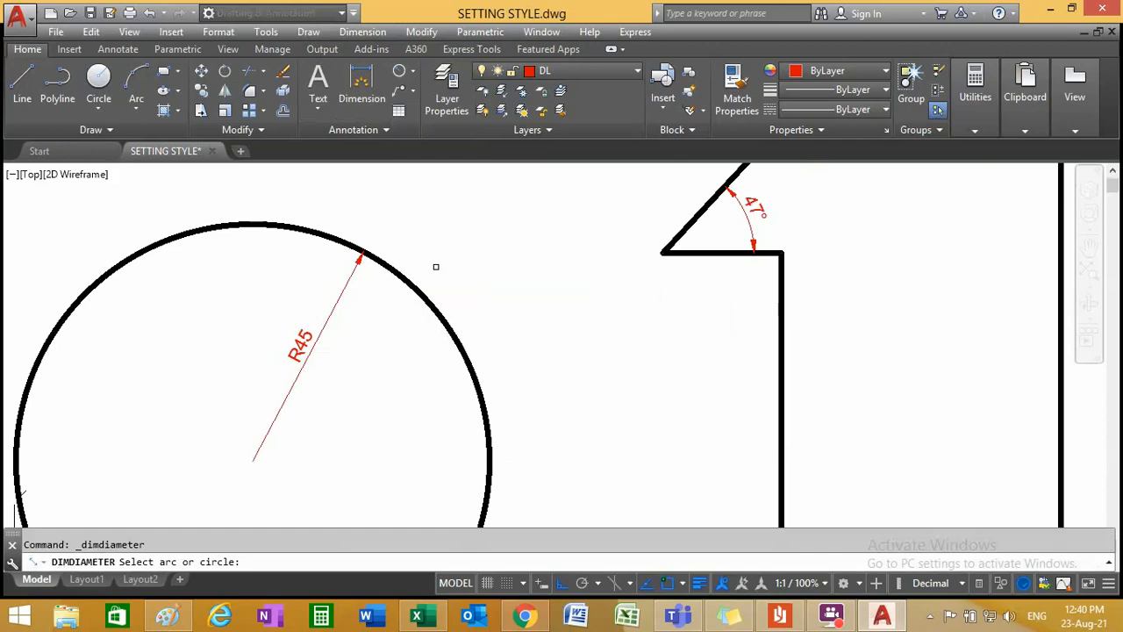
scroll(443, 263, "down", 4)
left_click(439, 402)
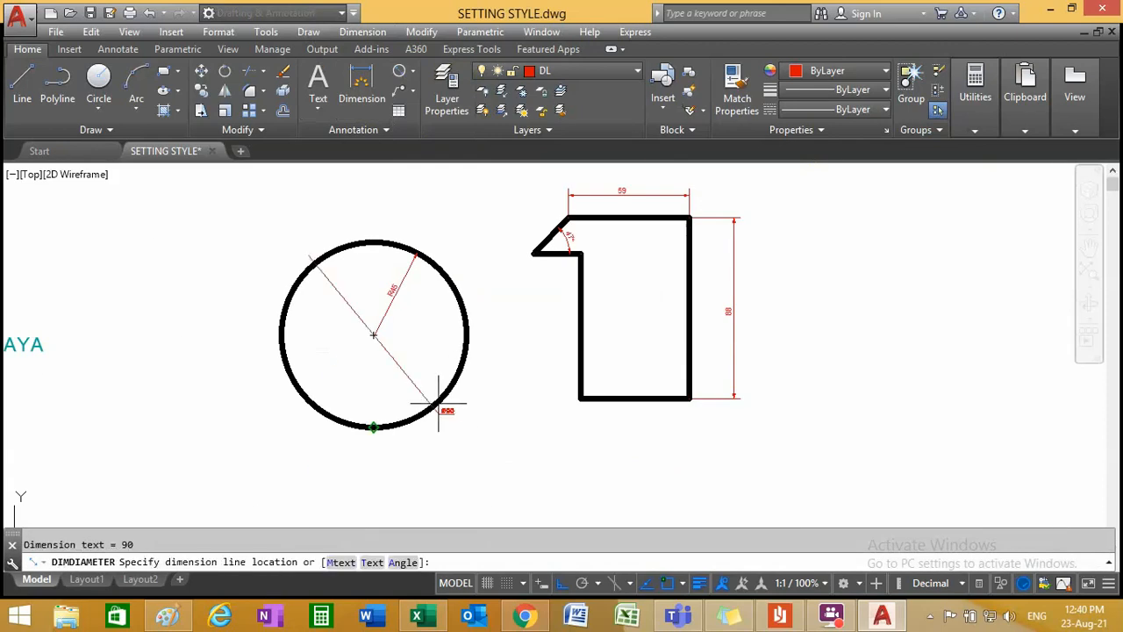
scroll(356, 341, "up", 2)
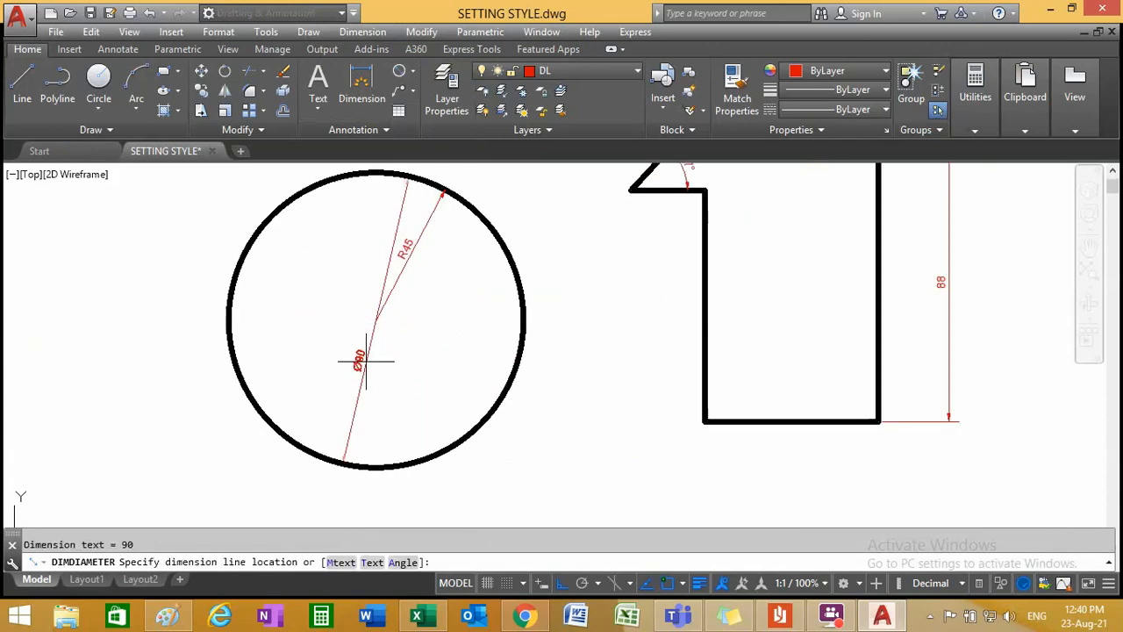
left_click(457, 345)
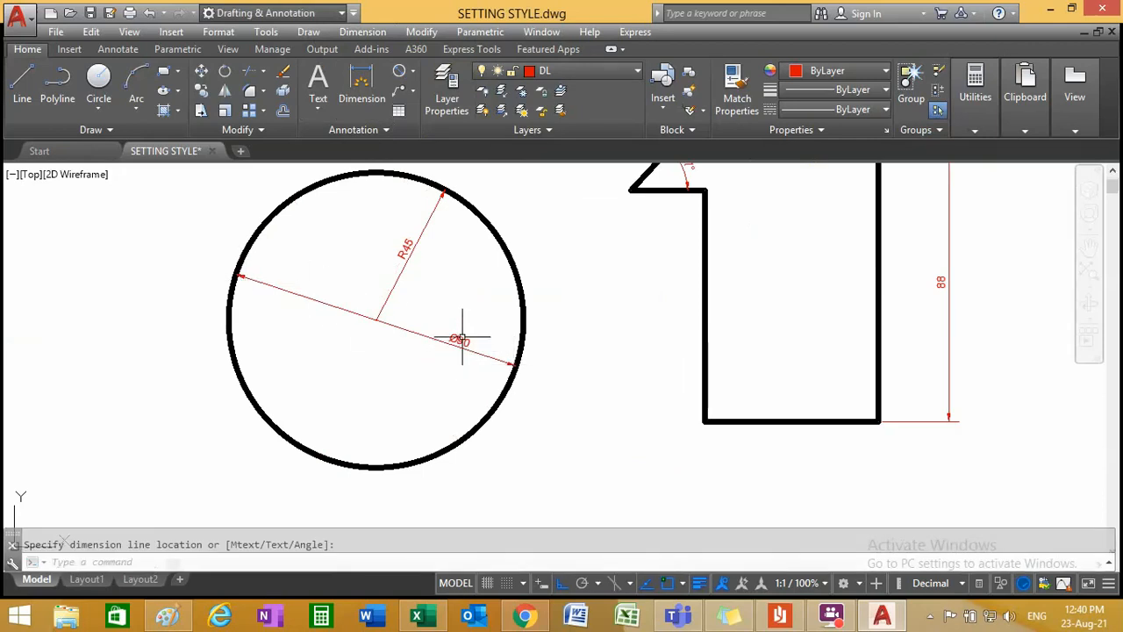
- Add an aligned dimension along the outer side of the slanted edge of the 1-shaped outline
scroll(421, 302, "down", 2)
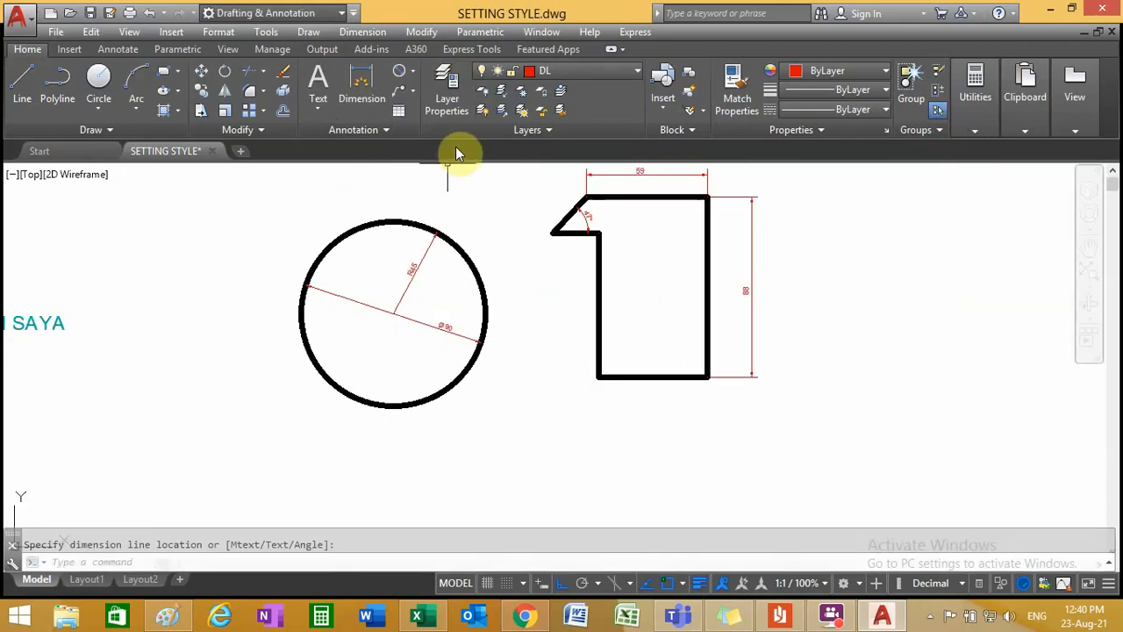
left_click(411, 72)
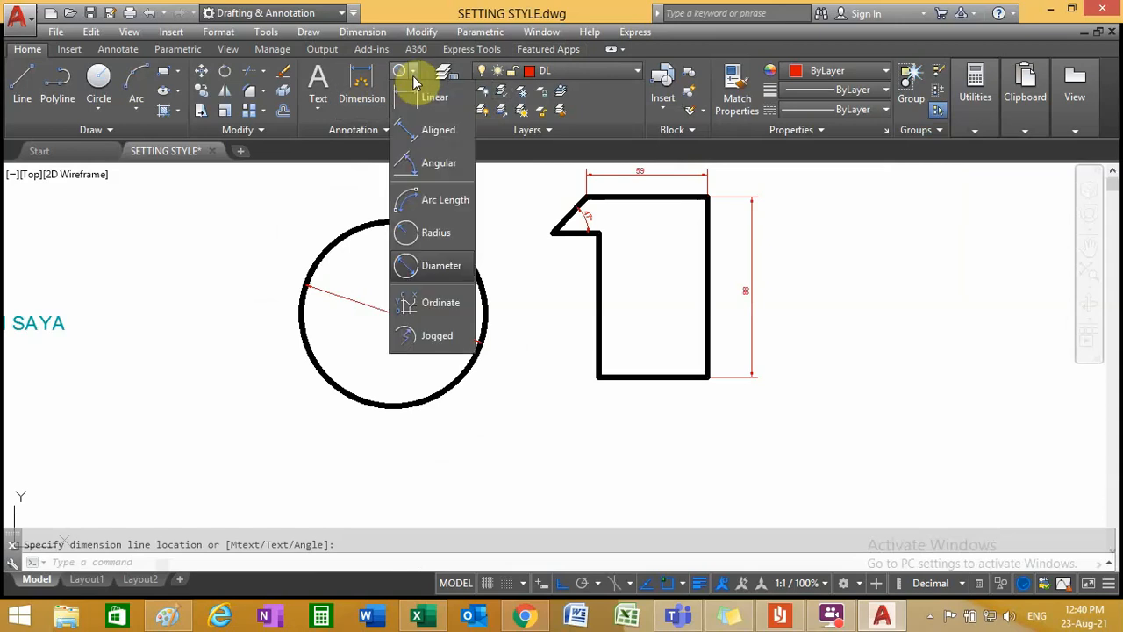
left_click(442, 133)
scroll(551, 214, "up", 3)
scroll(579, 242, "down", 4)
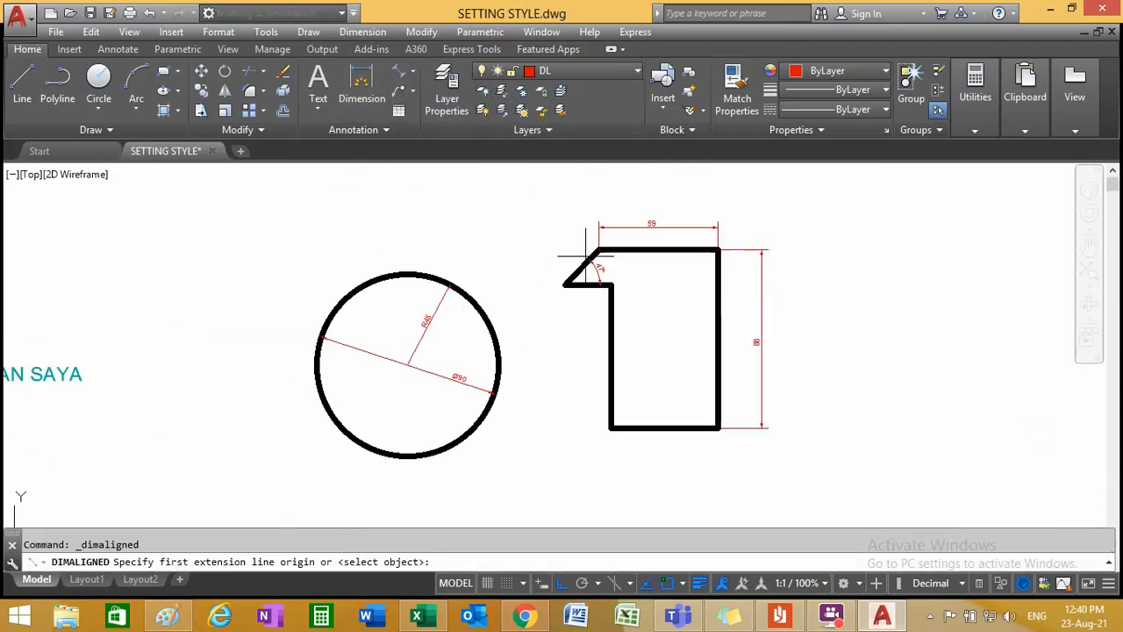
scroll(593, 274, "up", 4)
left_click(603, 272)
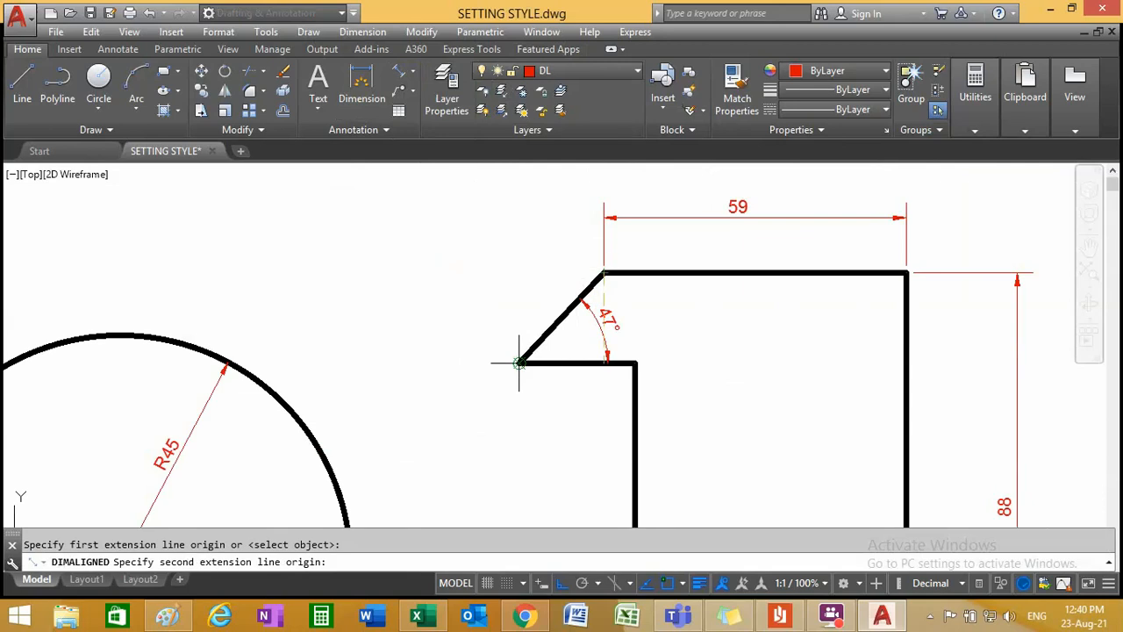
left_click(519, 362)
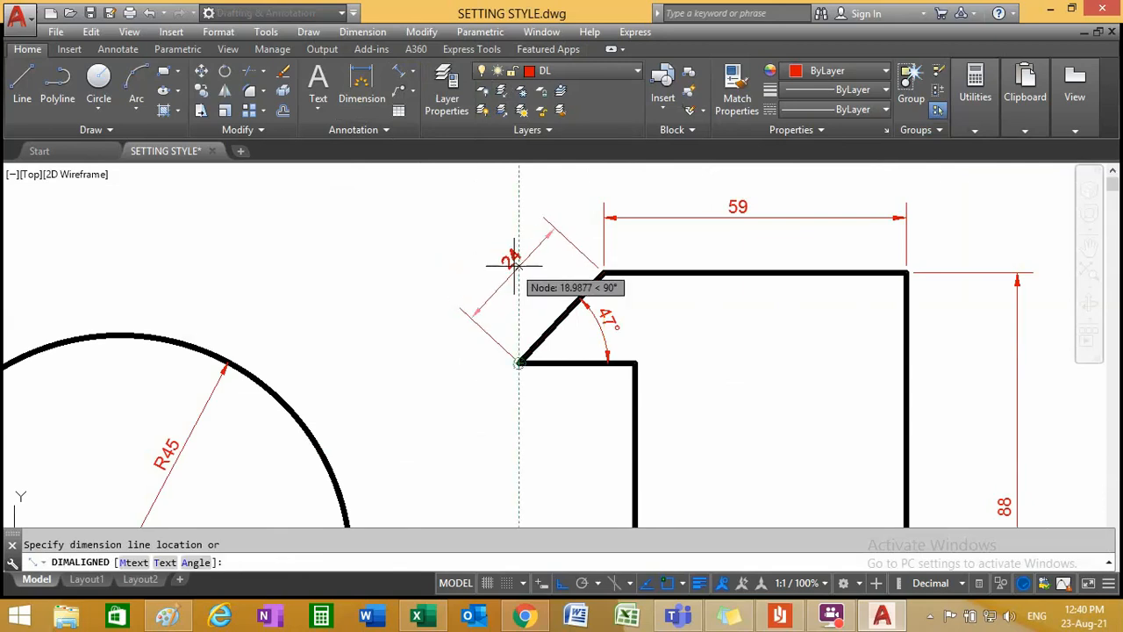
left_click(513, 262)
- Add a horizontal linear dimension below the bottom edge of the 1-shaped outline
scroll(648, 257, "down", 4)
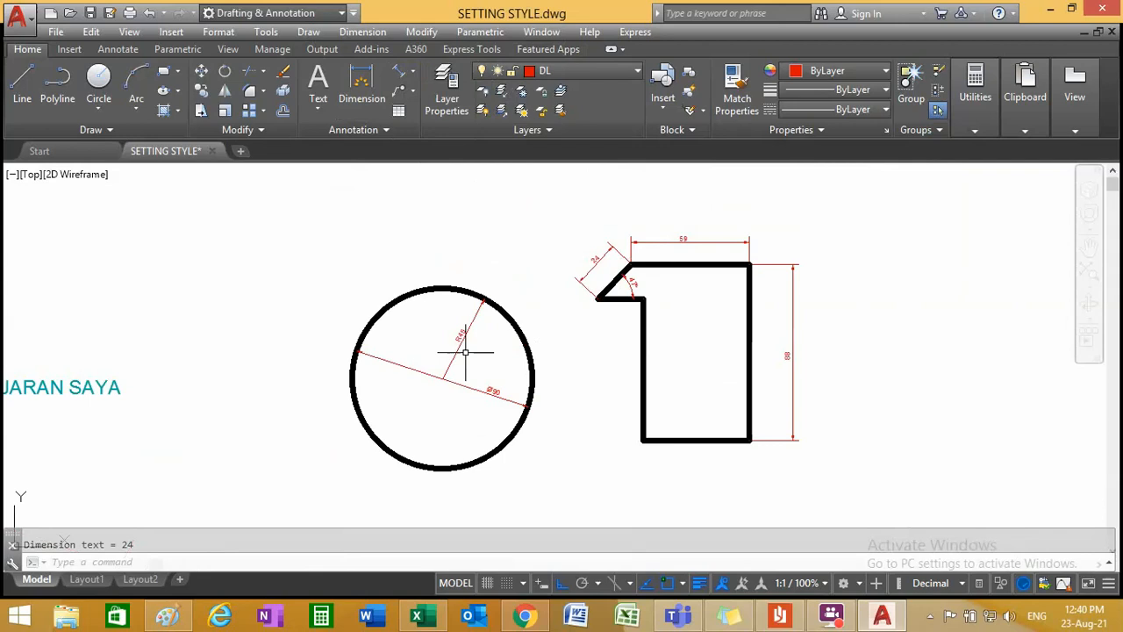
left_click(413, 71)
left_click(433, 98)
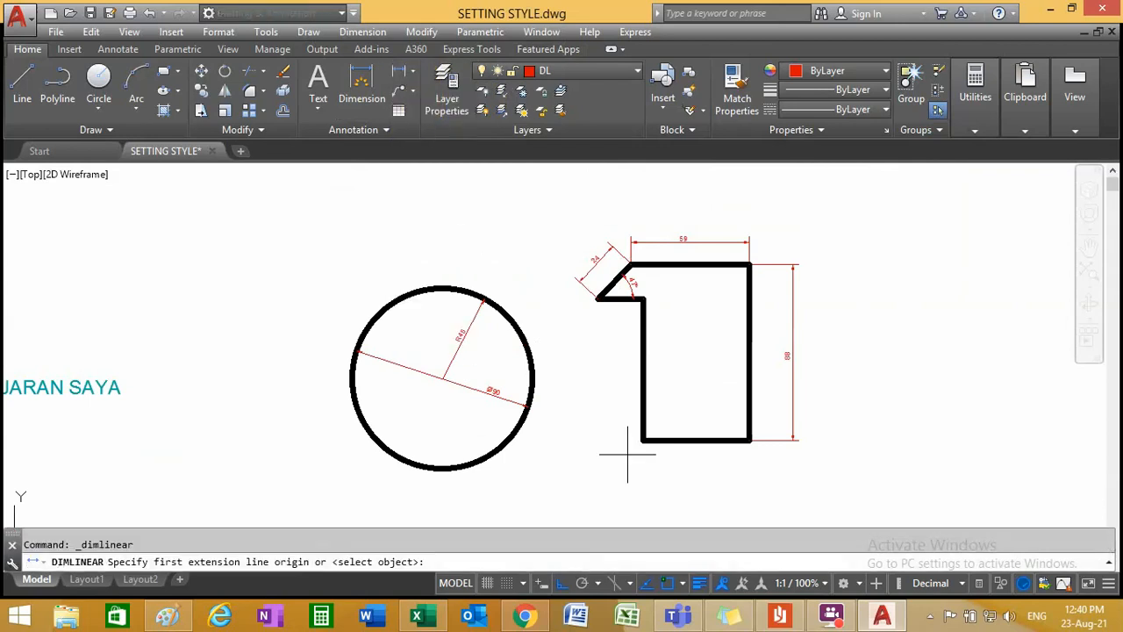
left_click(644, 438)
left_click(750, 438)
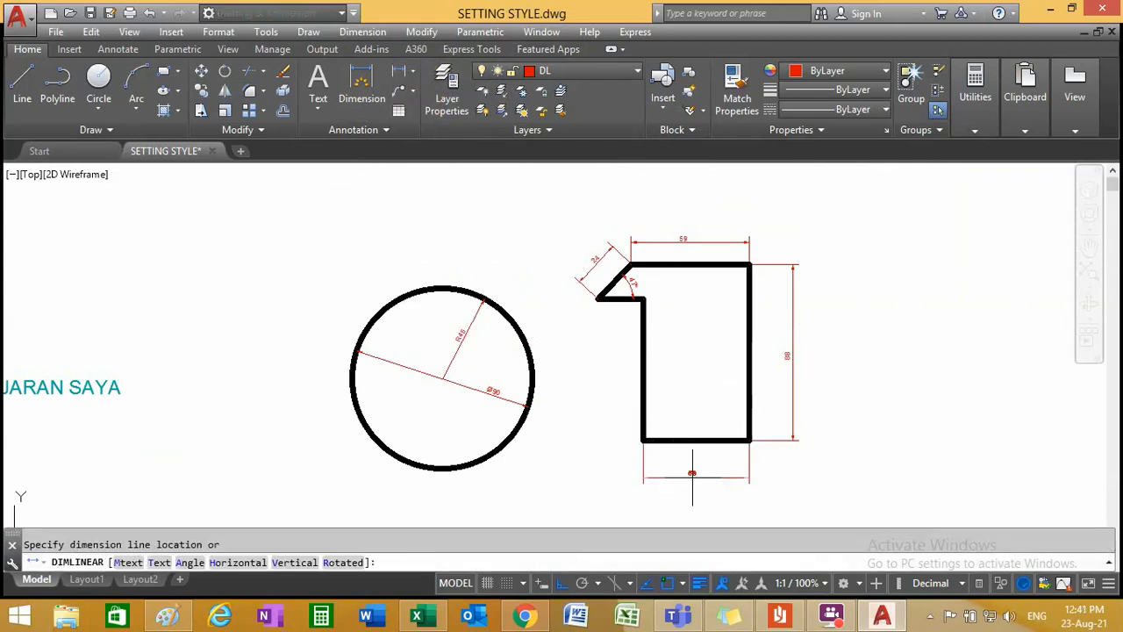
left_click(694, 479)
- Examine the text, arrowheads and extension-line offsets of the dimensions on the circle and the 1-shaped outline
scroll(720, 488, "up", 2)
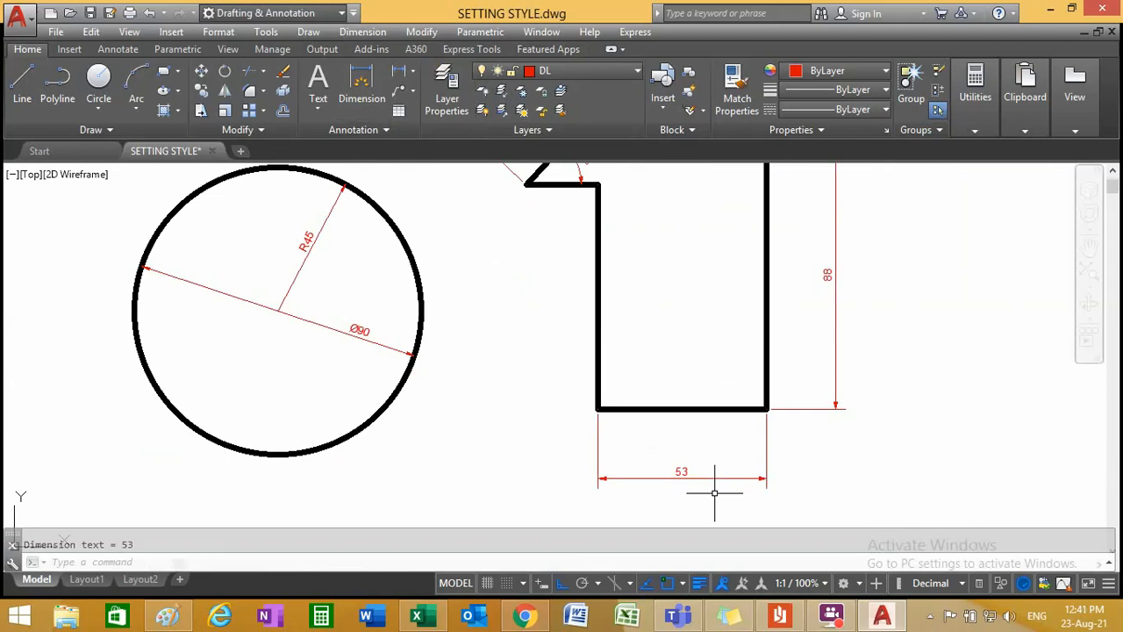
scroll(703, 369, "down", 2)
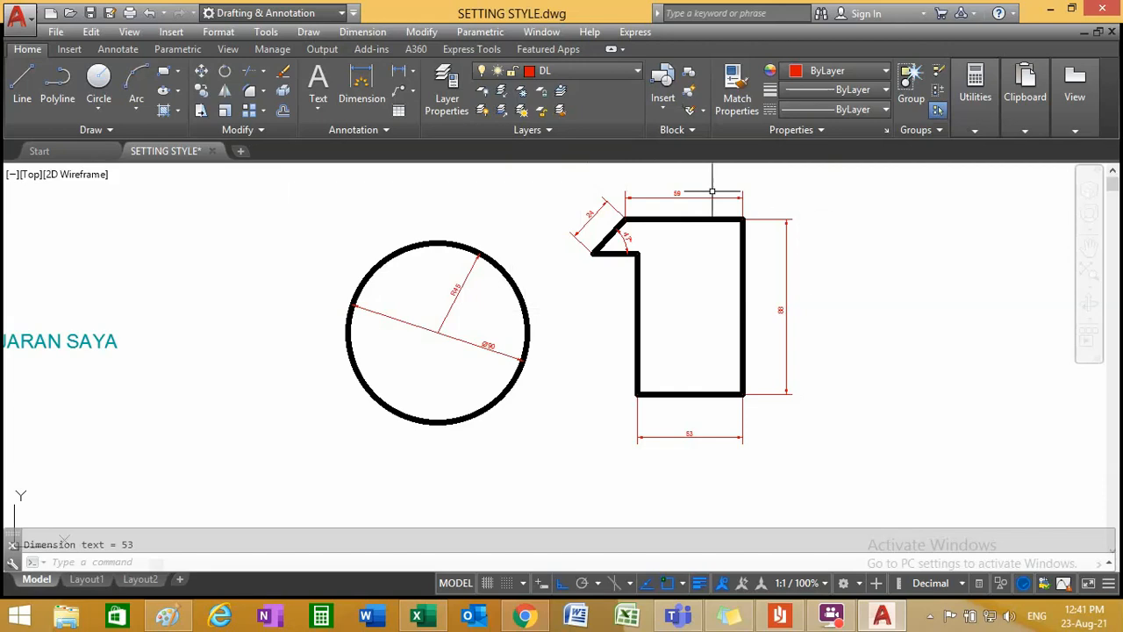
scroll(561, 223, "up", 6)
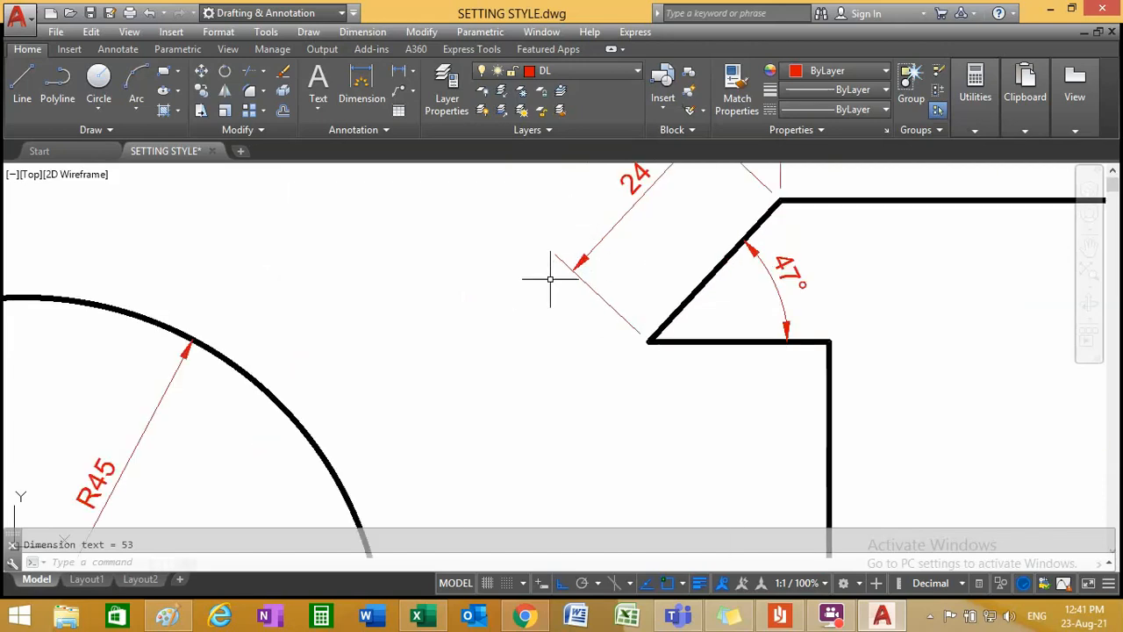
scroll(654, 327, "up", 4)
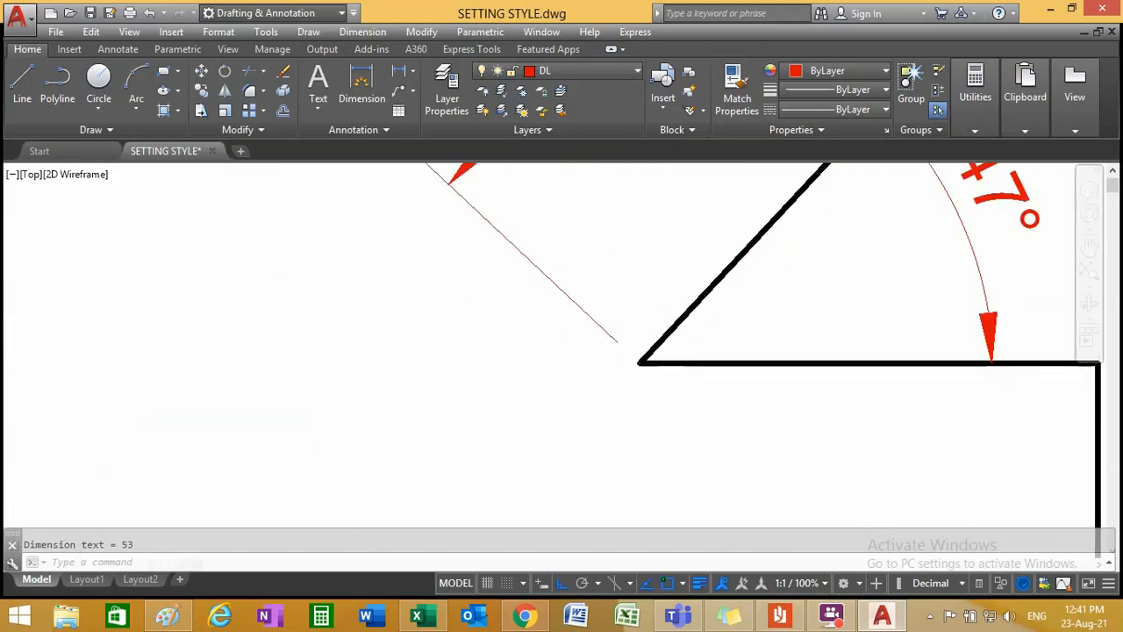
scroll(551, 374, "down", 6)
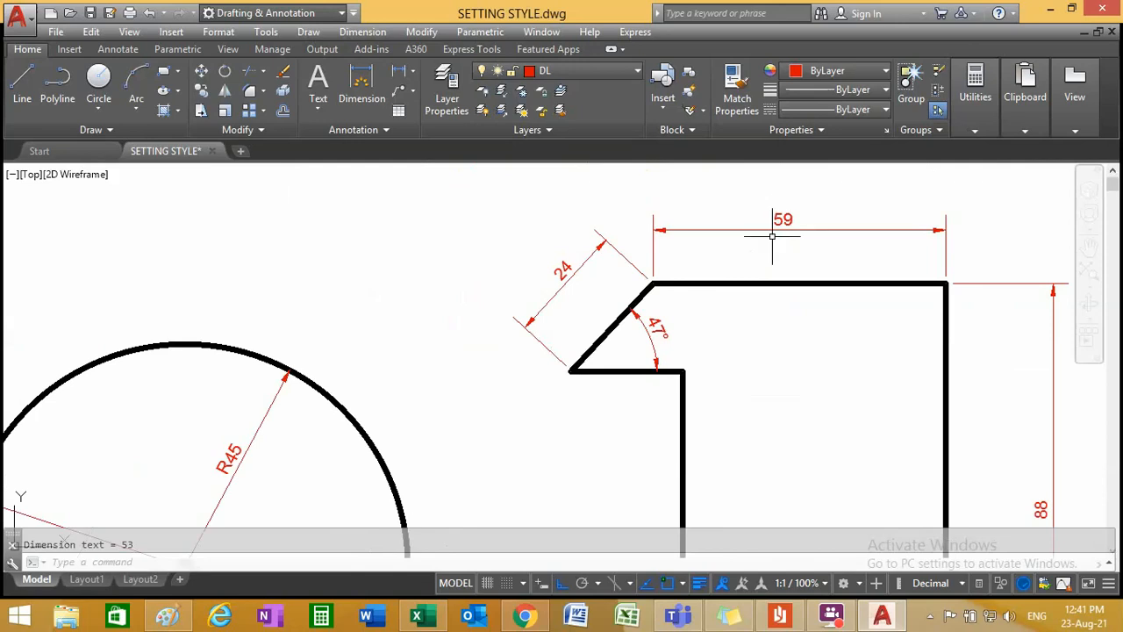
scroll(578, 326, "down", 4)
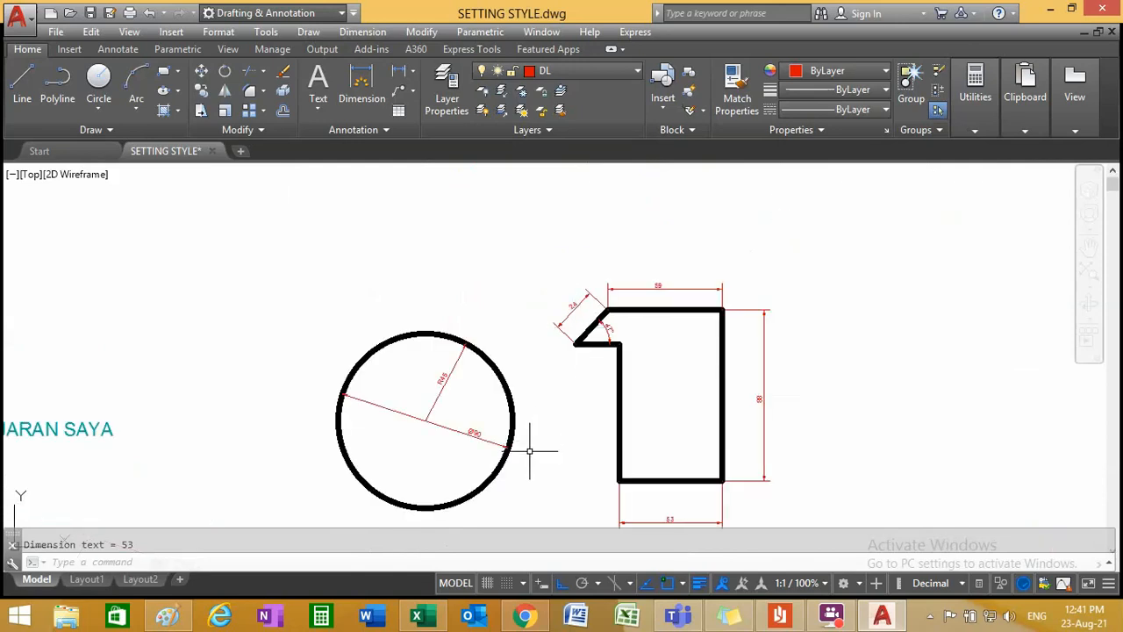
scroll(529, 451, "up", 2)
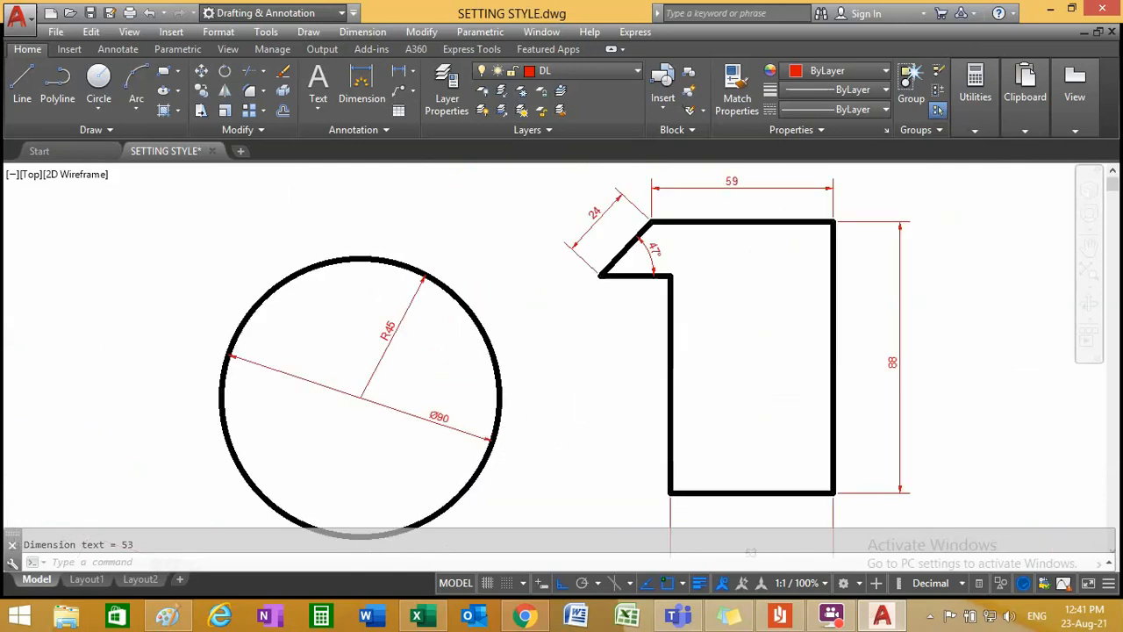
scroll(602, 377, "down", 6)
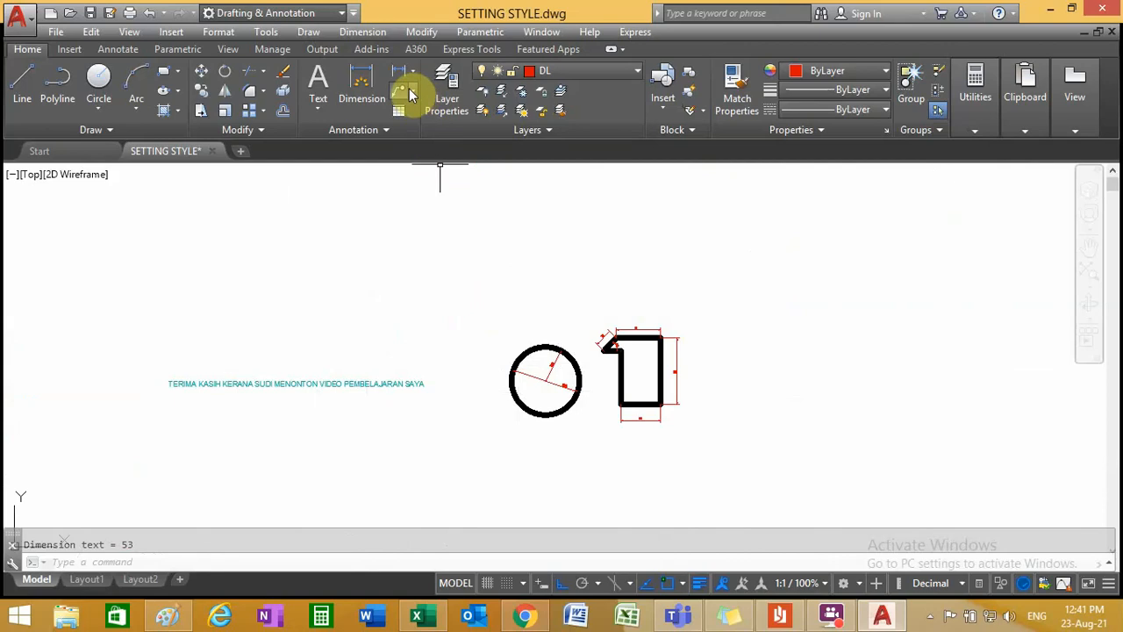
scroll(148, 440, "up", 4)
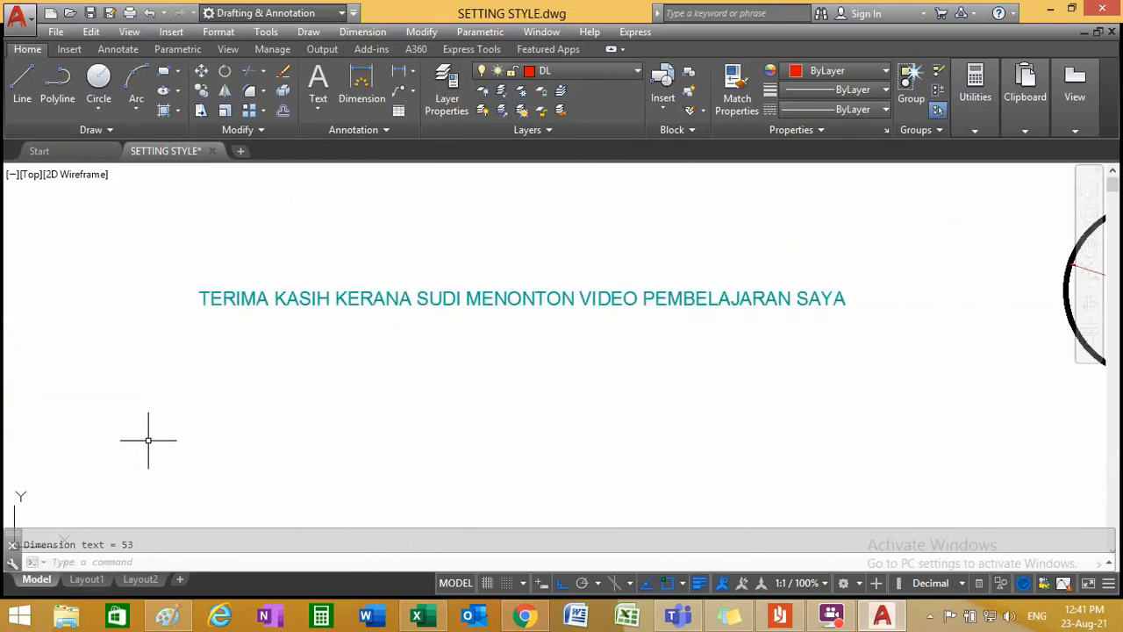
left_click(415, 72)
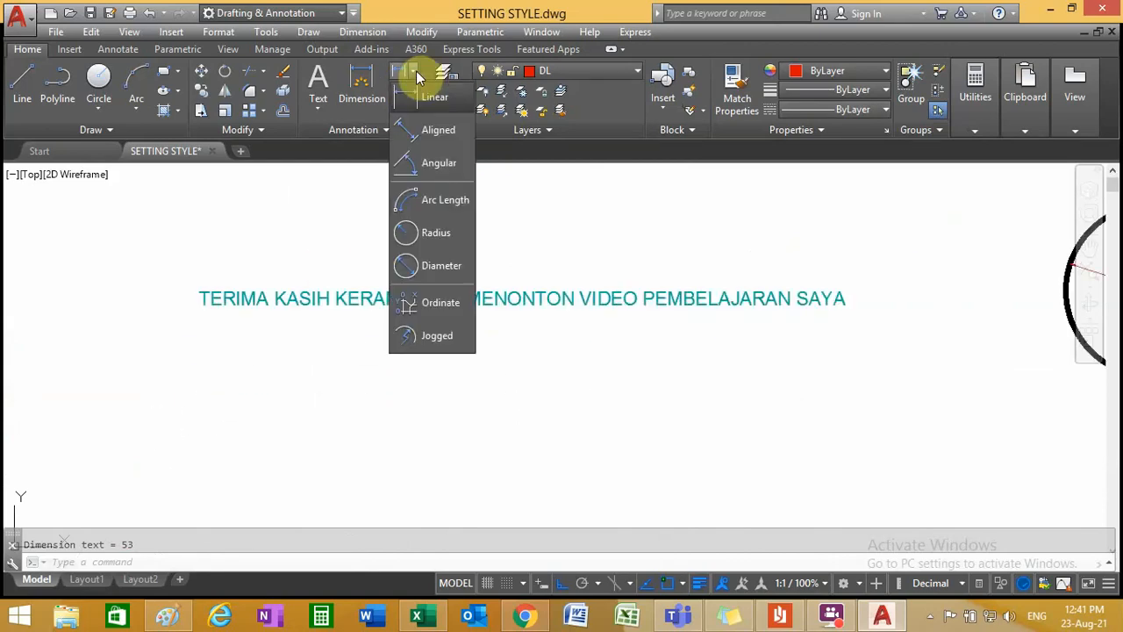
left_click(416, 71)
left_click(391, 133)
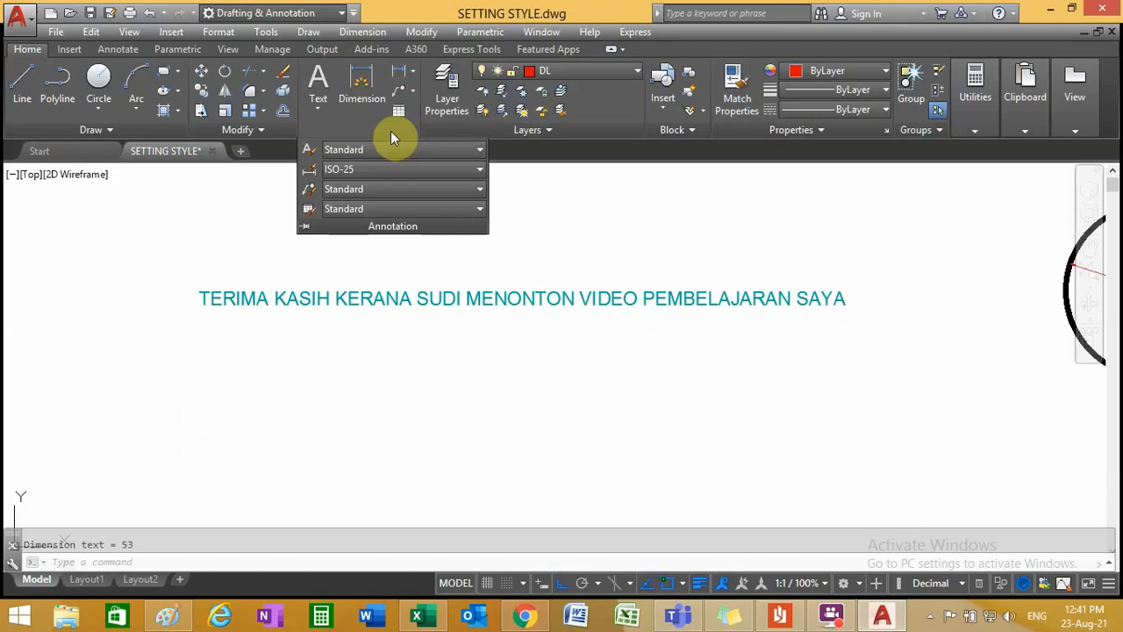
left_click(481, 150)
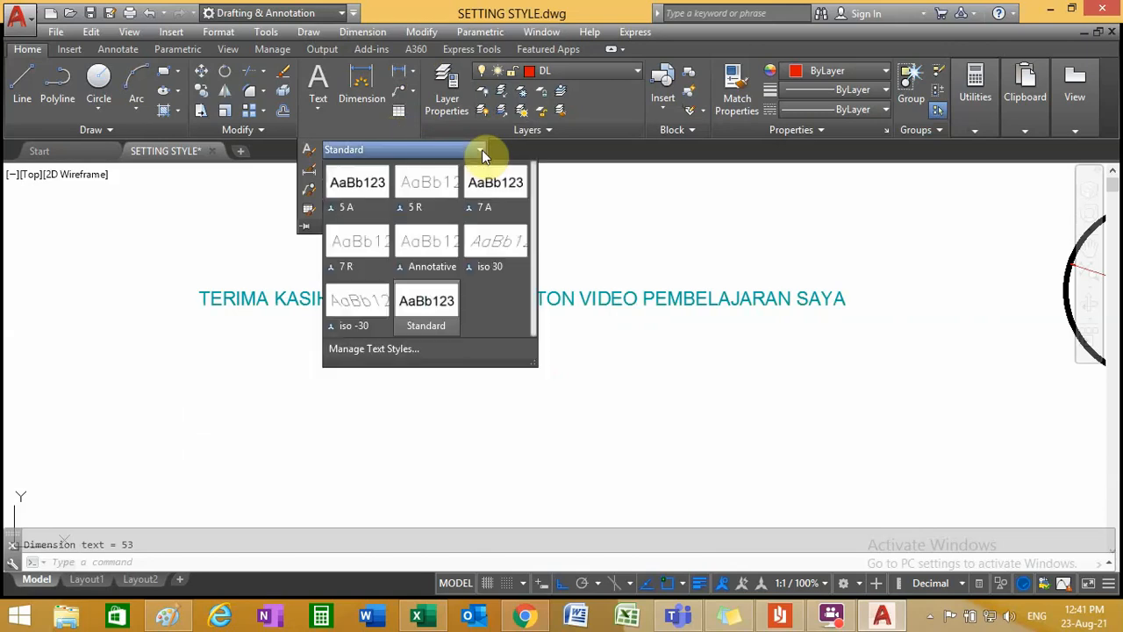
left_click(553, 238)
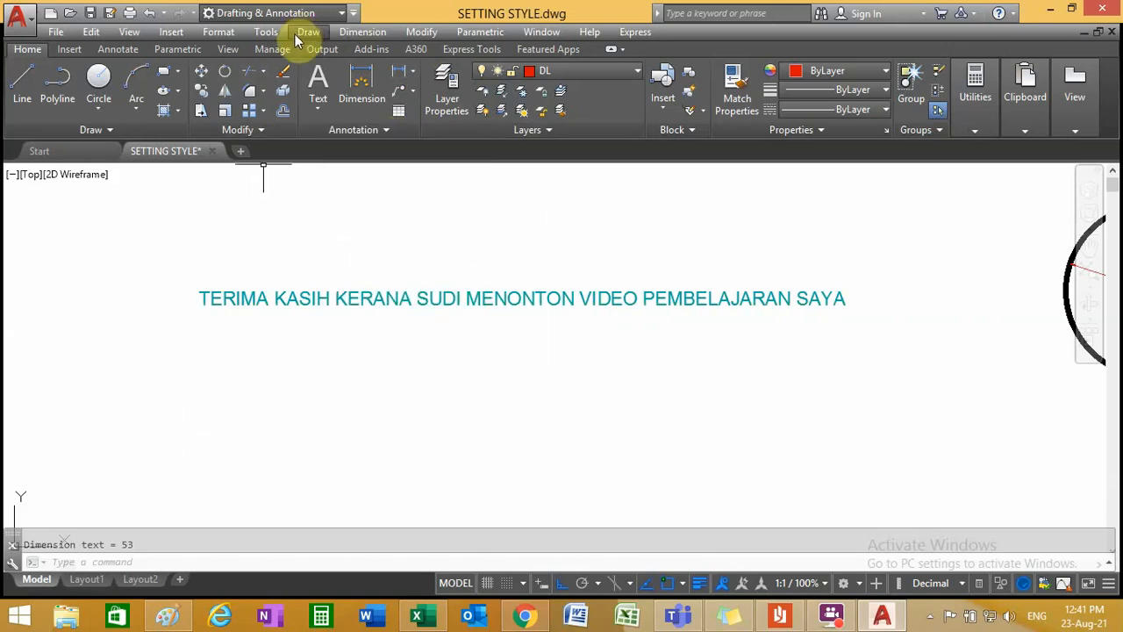
- Open the ISO-25 dimension style for modification and look through its line, arrow, text, fit and unit settings
left_click(219, 32)
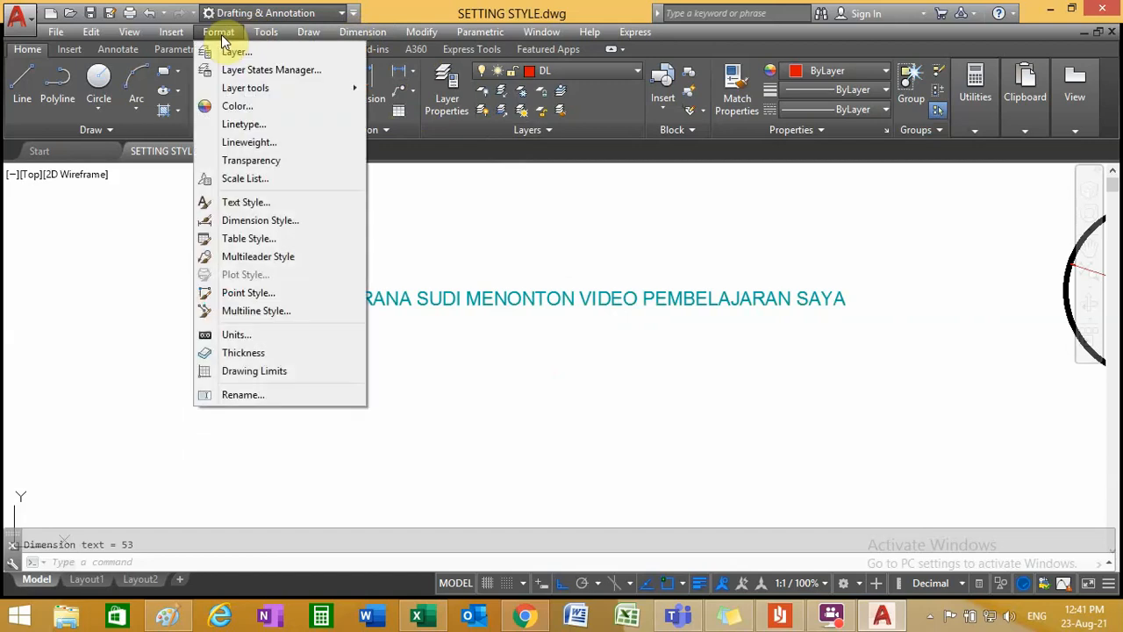
left_click(274, 222)
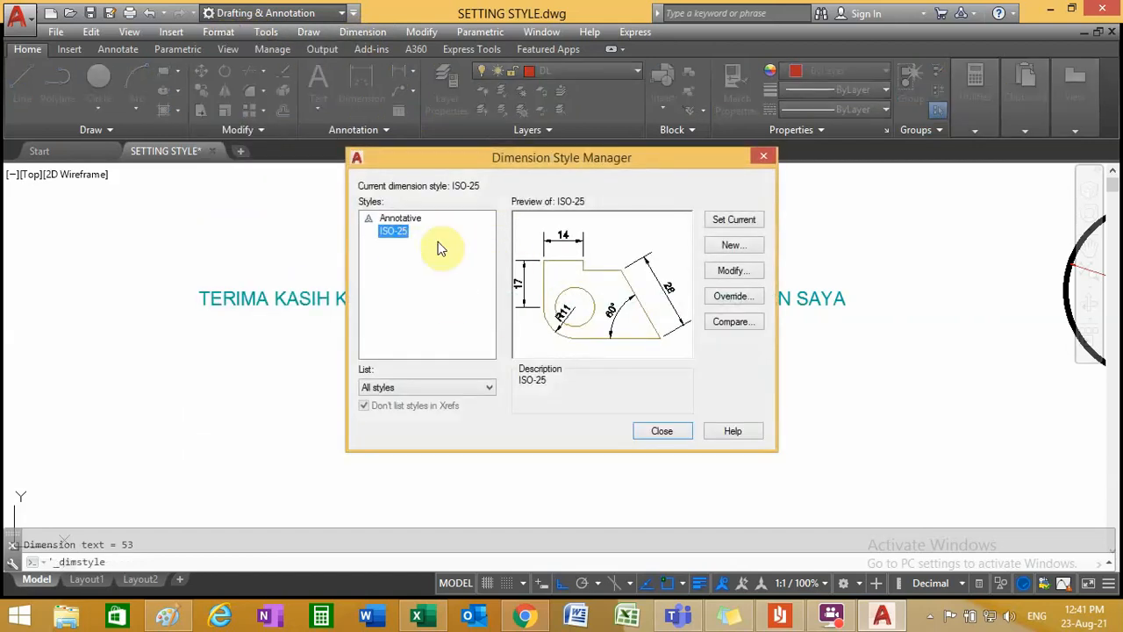
left_click(735, 249)
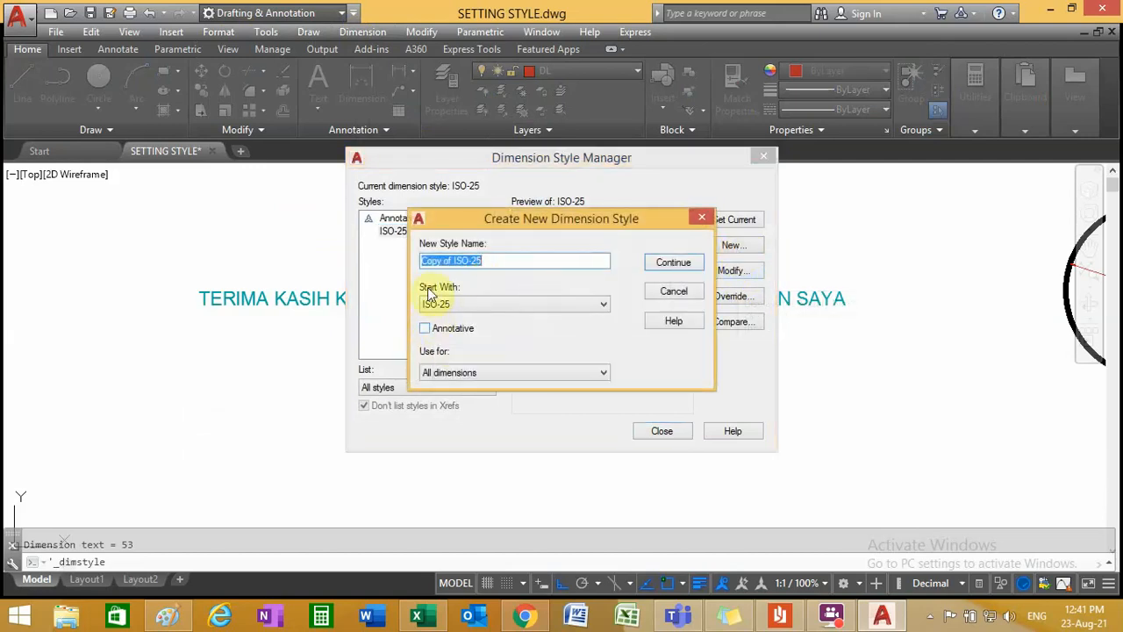
left_click(672, 297)
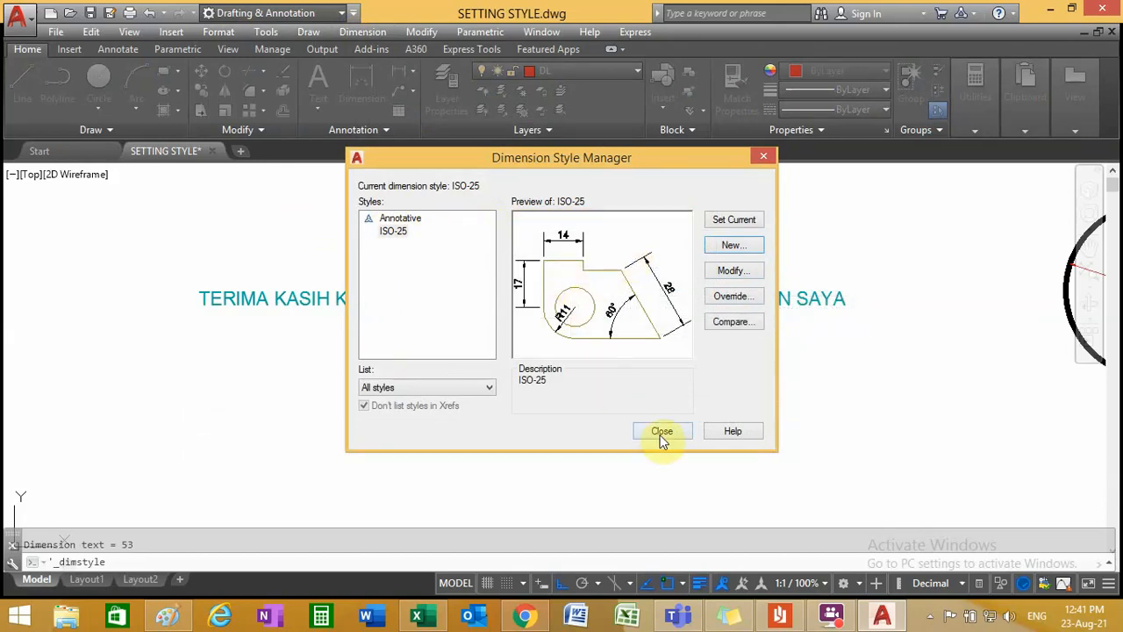
left_click(733, 270)
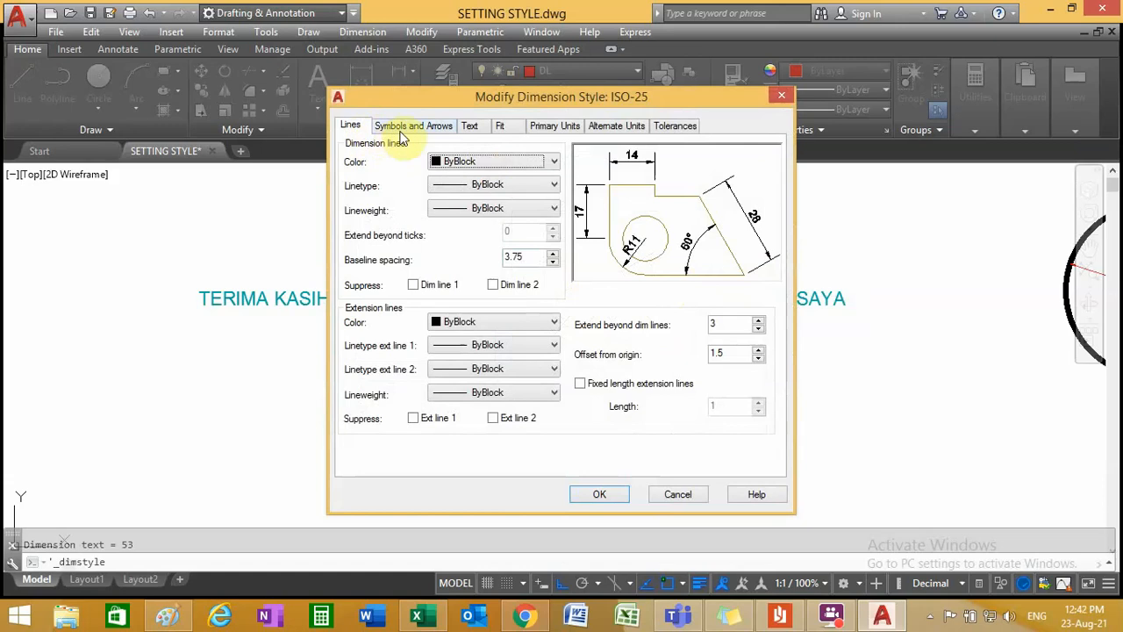
left_click(411, 127)
left_click(474, 128)
left_click(499, 127)
left_click(554, 126)
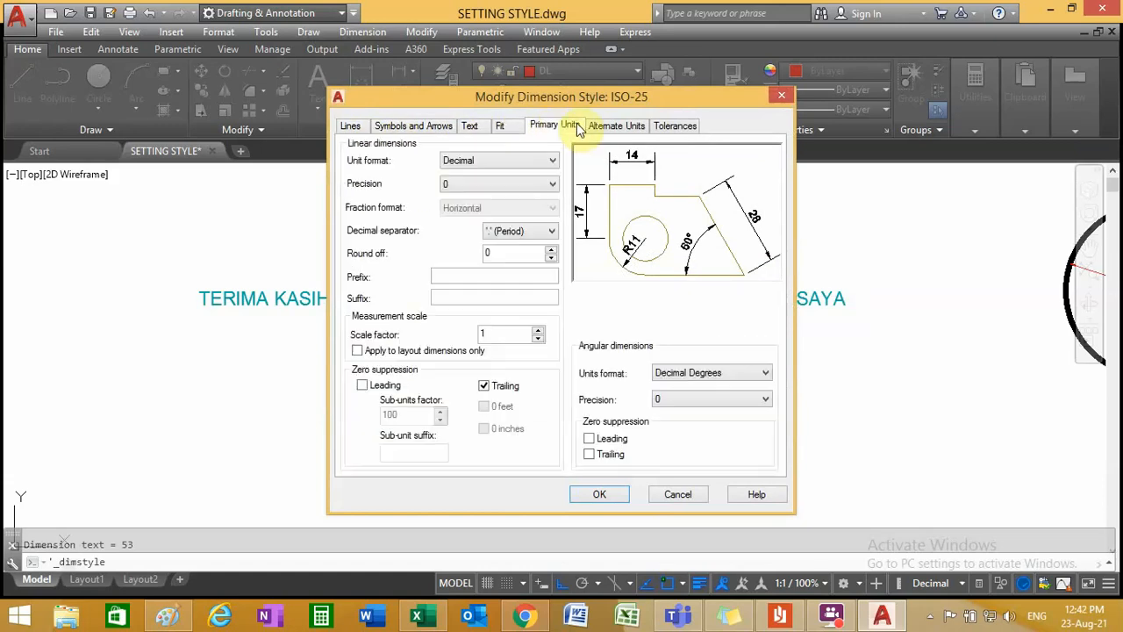
left_click(617, 126)
left_click(351, 127)
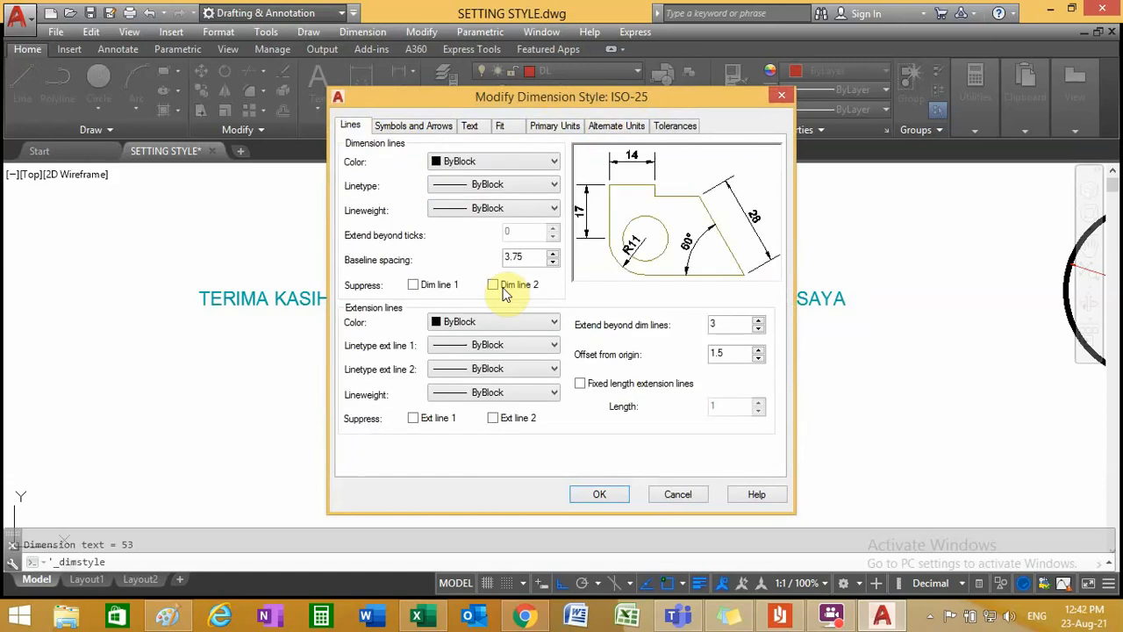
- Set ISO-25's extension lines to extend 3 beyond the dimension lines, review its remaining settings, and keep linear precision at 0
double_click(713, 326)
type("3")
left_click(424, 128)
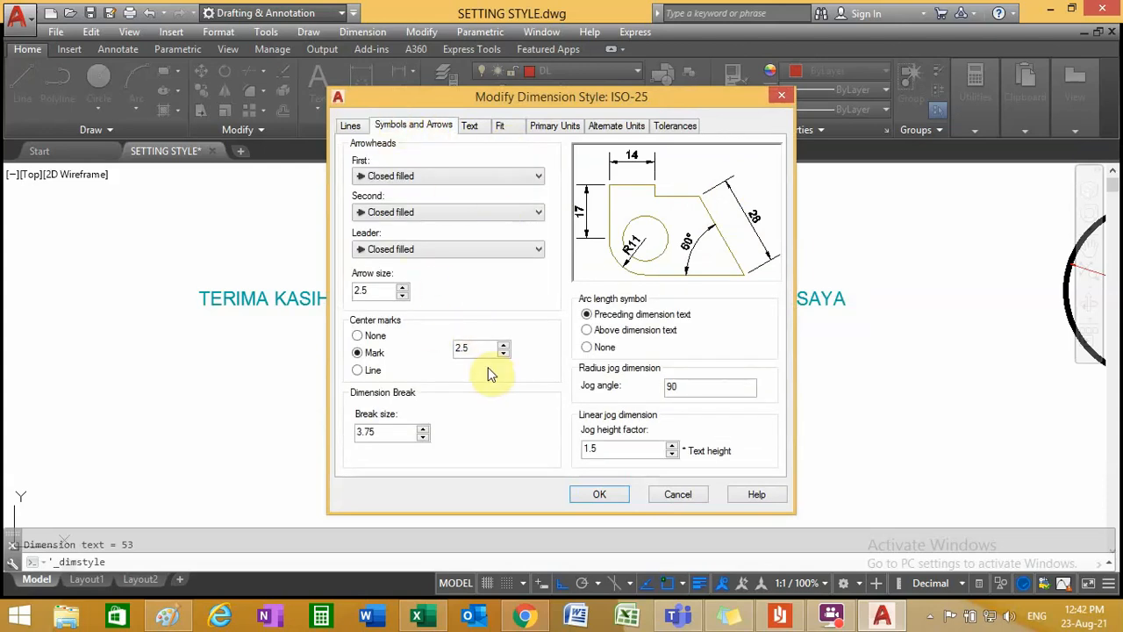
left_click(470, 127)
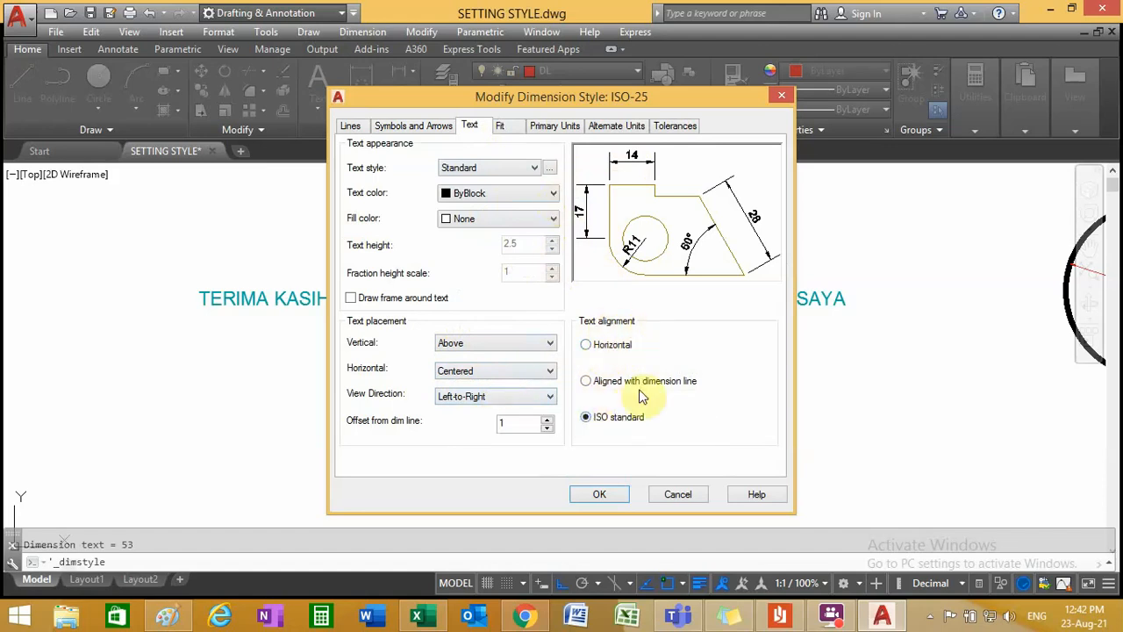
left_click(502, 128)
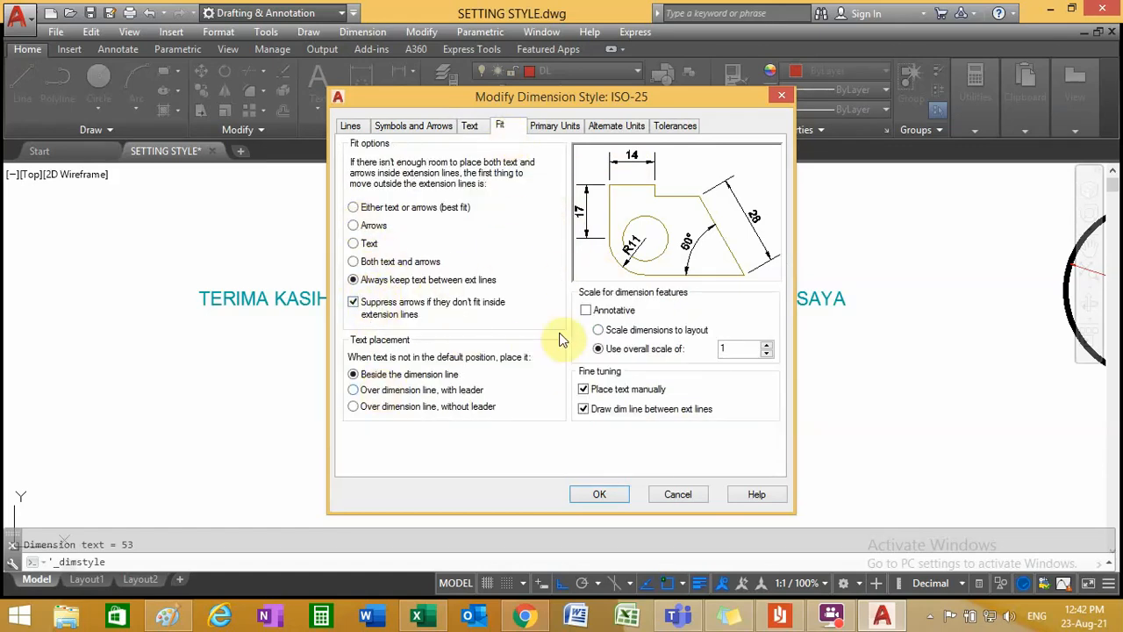
left_click(558, 128)
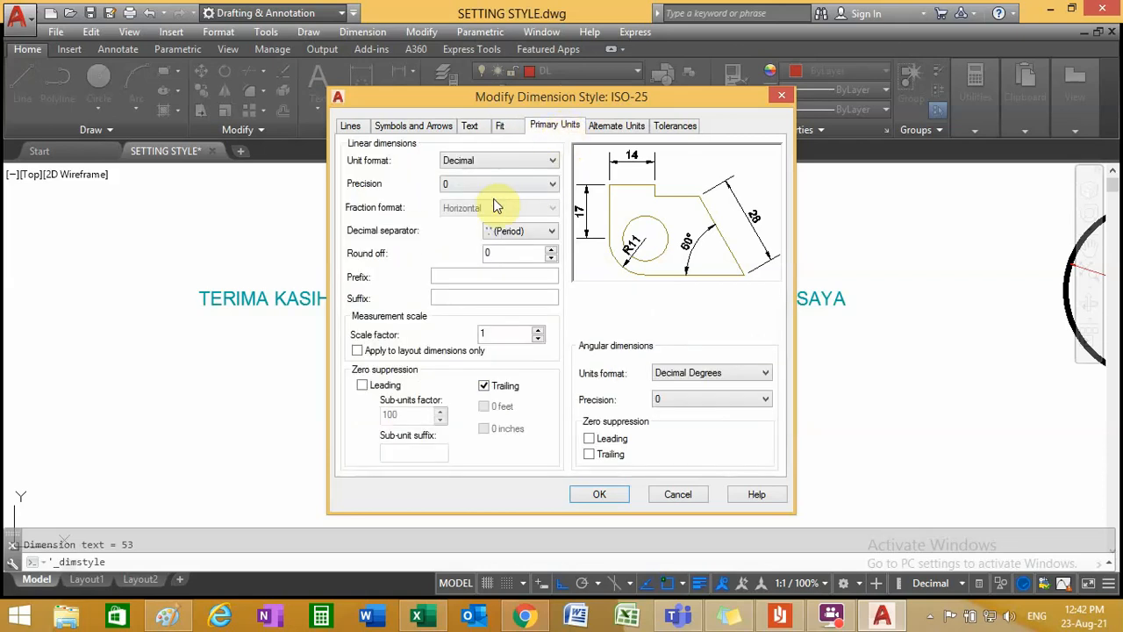
left_click(483, 184)
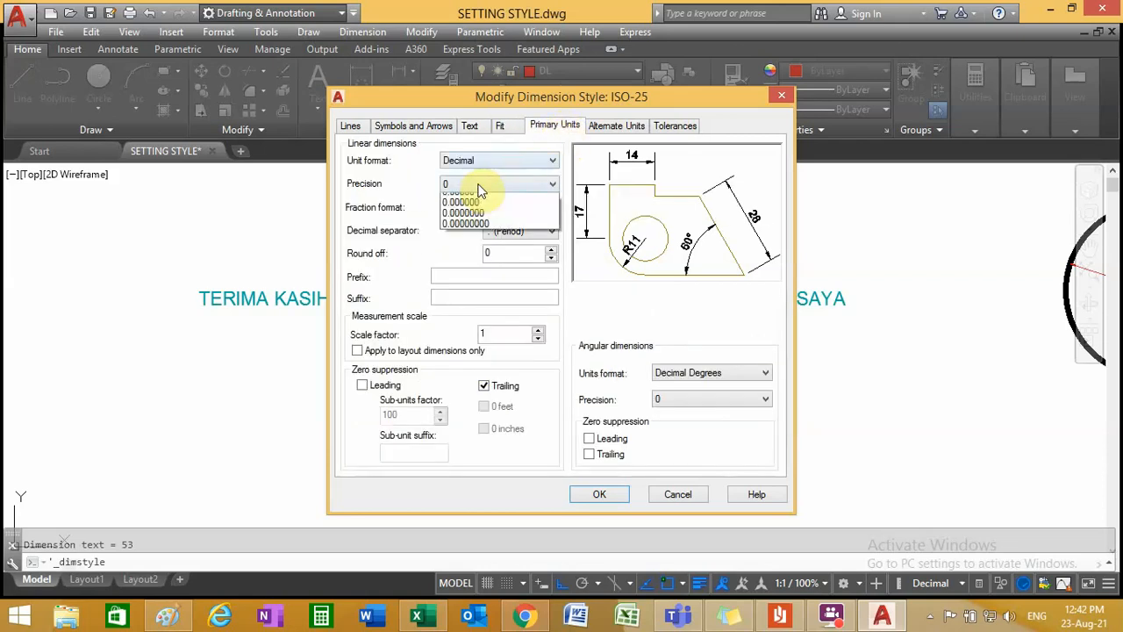
left_click(480, 193)
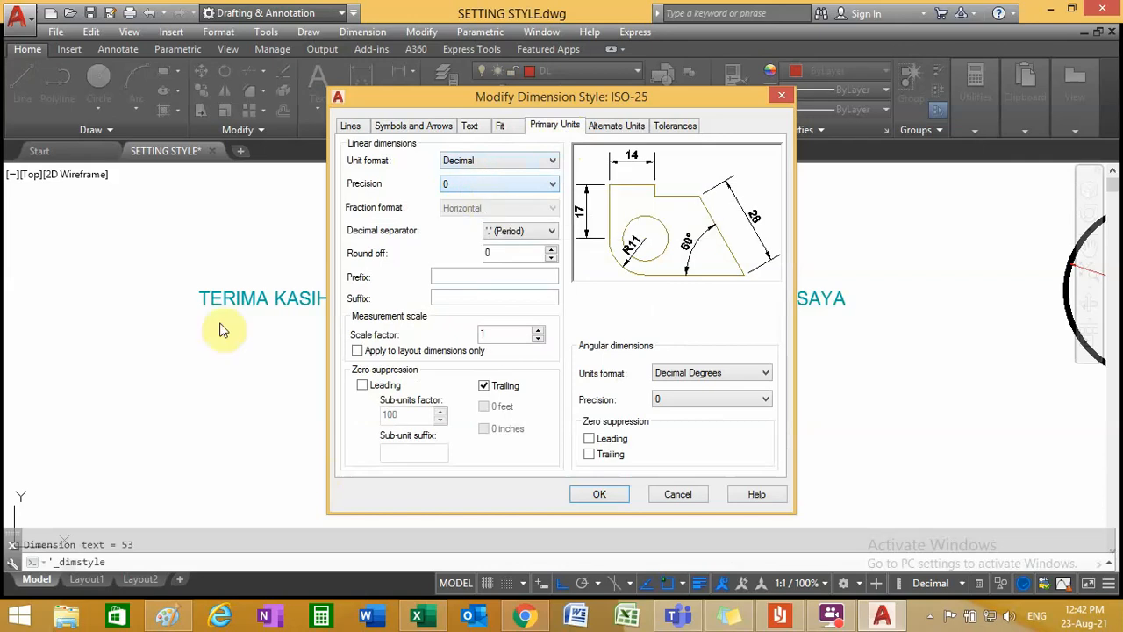
left_click(600, 494)
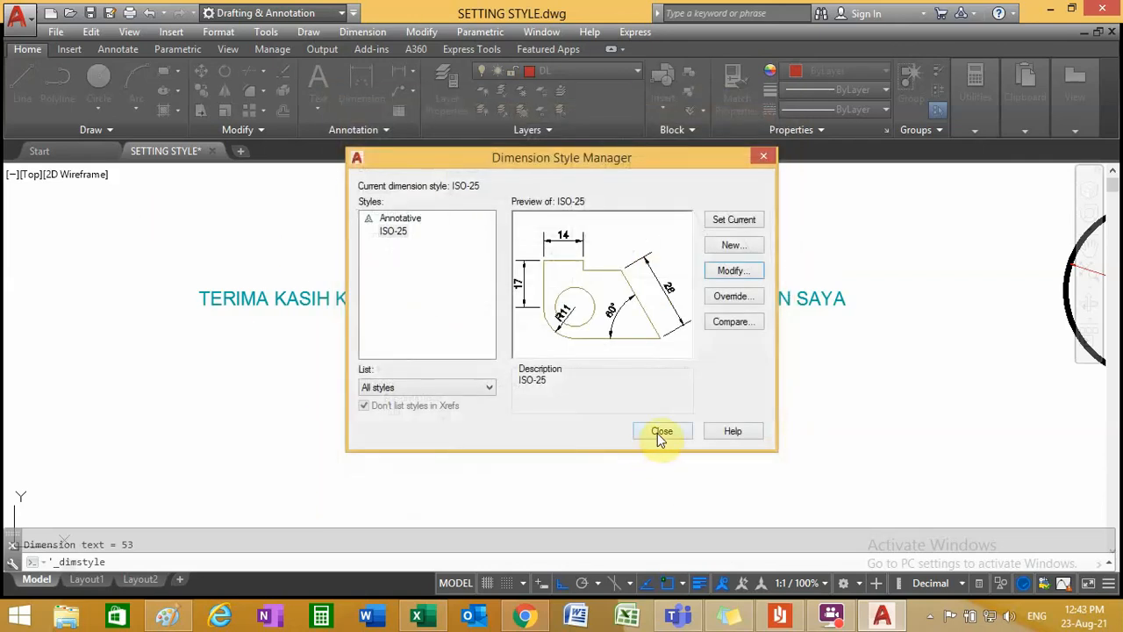
- Make ISO-25 the current dimension style and close the style manager
left_click(395, 232)
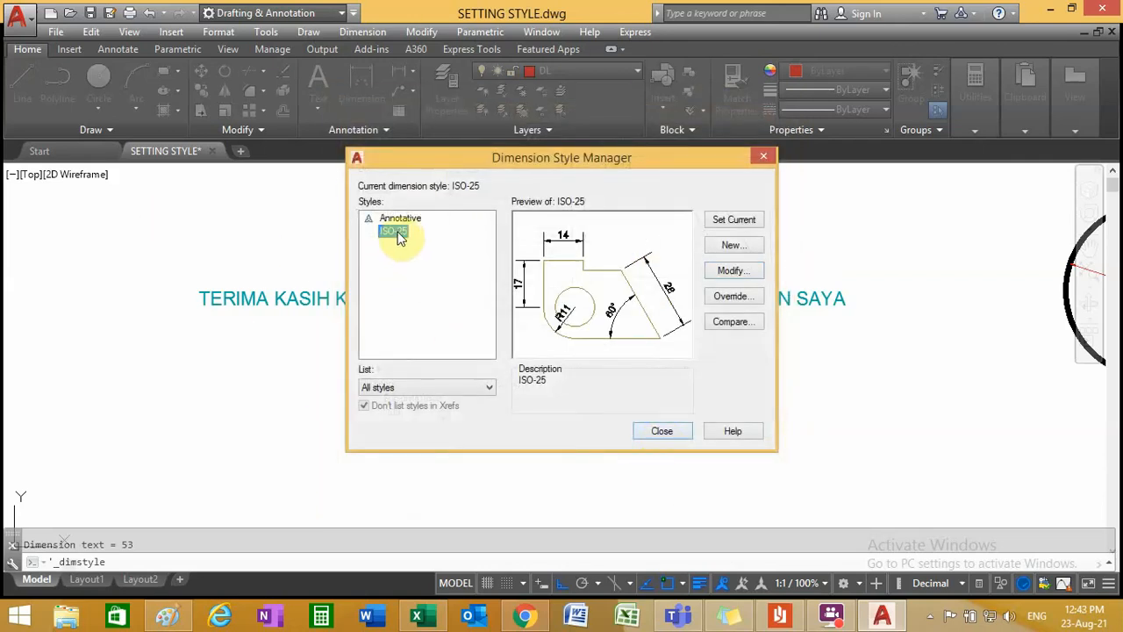
left_click(734, 221)
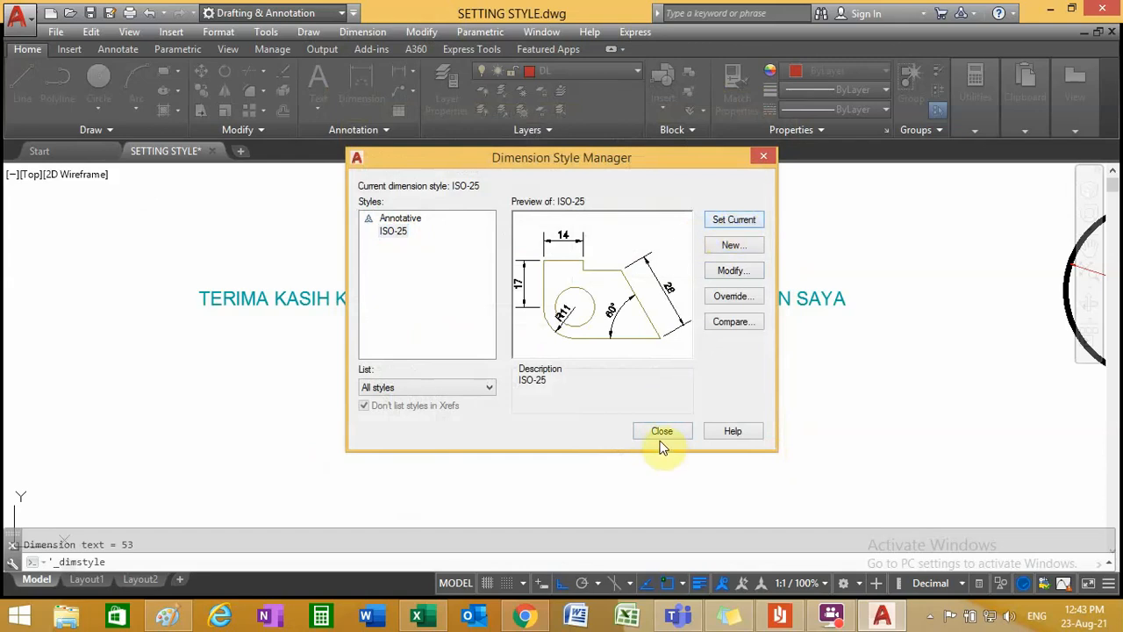
left_click(660, 441)
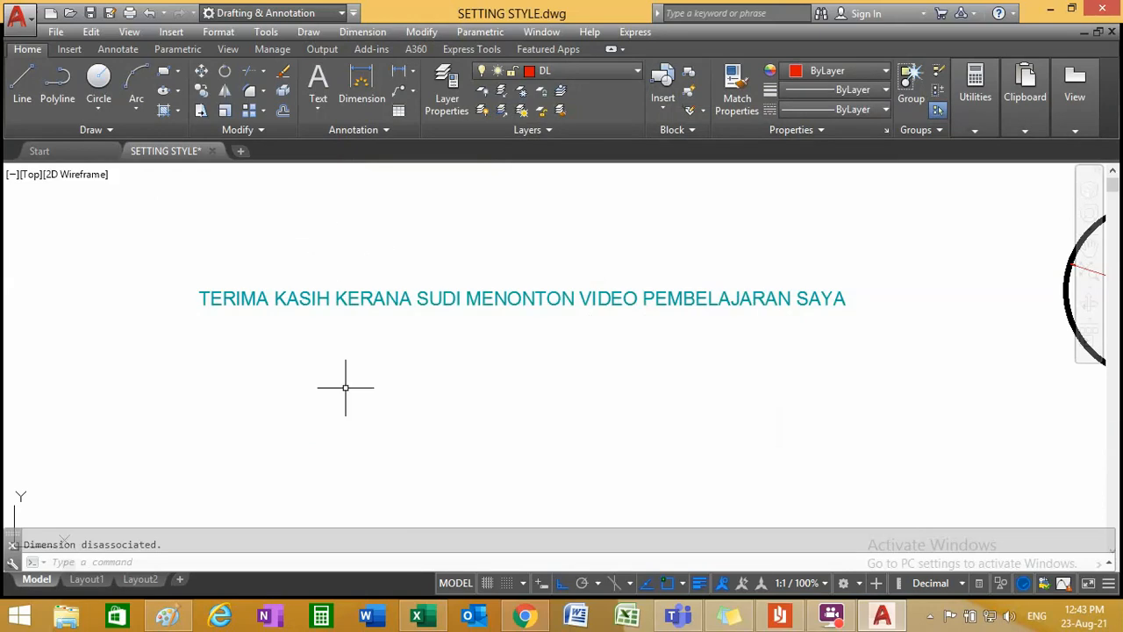
- Move the "TERIMA KASIH KERANA SUDI MENONTON VIDEO PEMBELAJARAN SAYA" text to layer OL and save the drawing
scroll(281, 302, "down", 4)
scroll(247, 306, "up", 4)
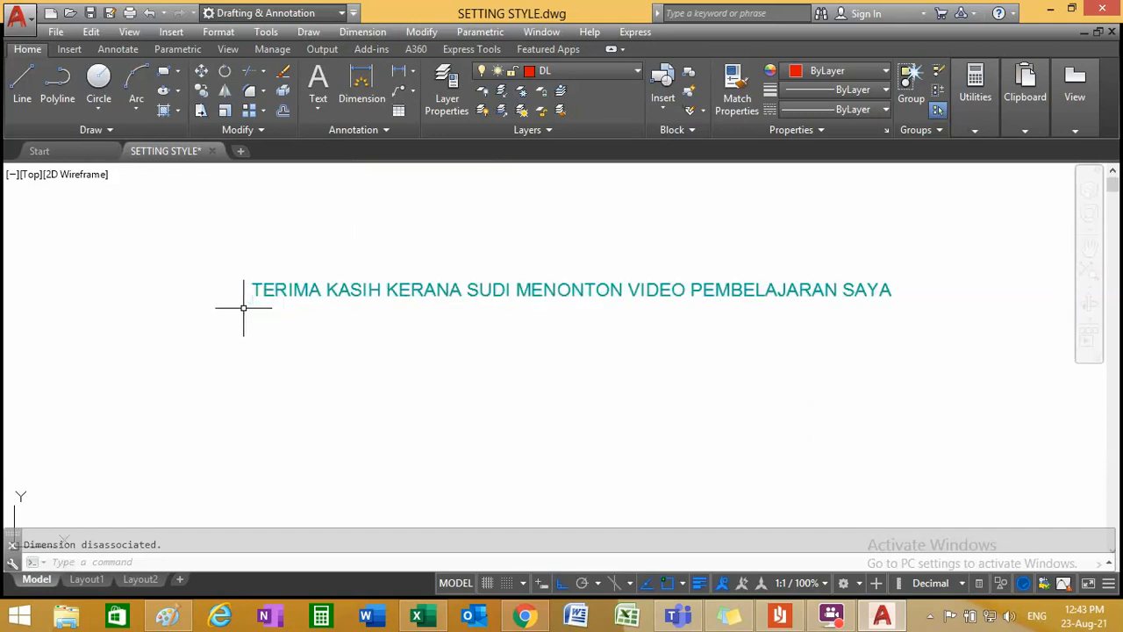
left_click(325, 287)
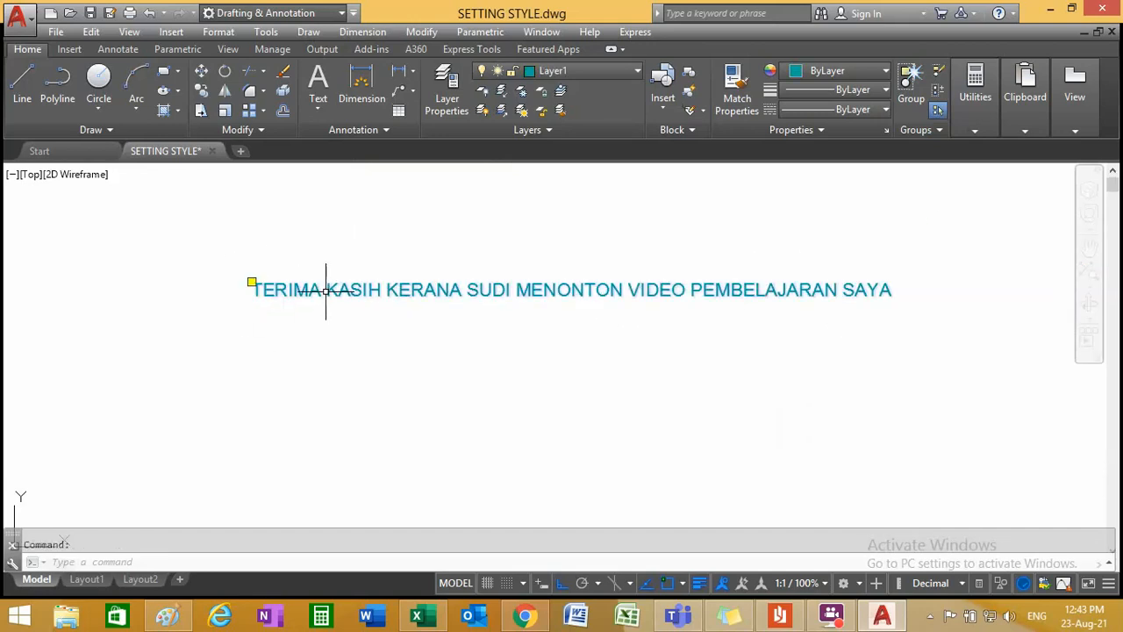
left_click(611, 71)
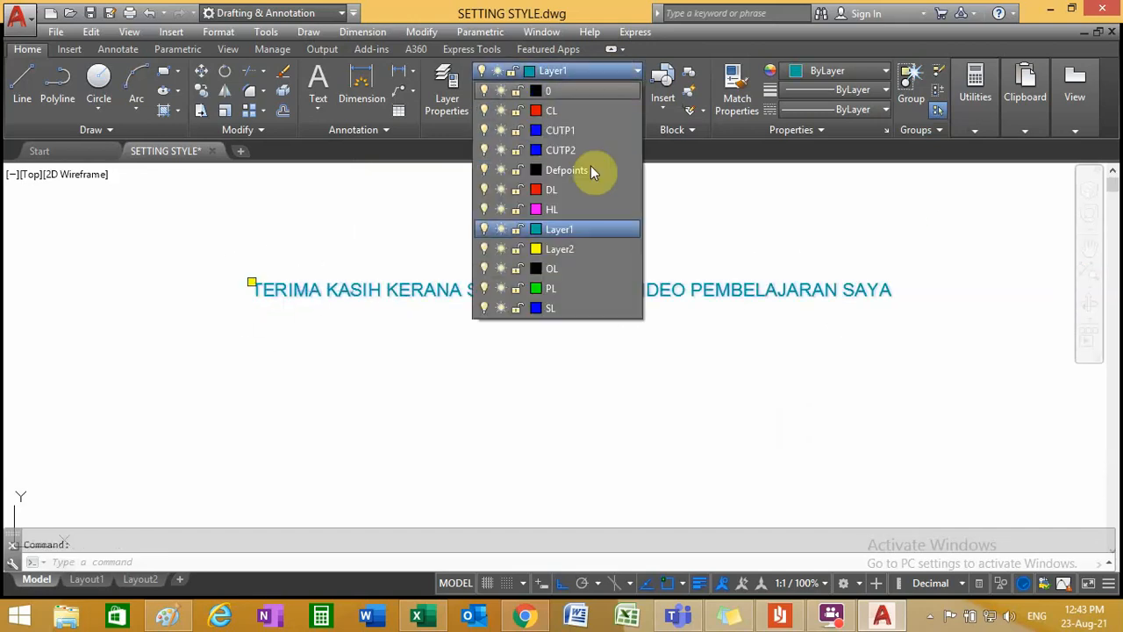
left_click(562, 268)
key("Escape")
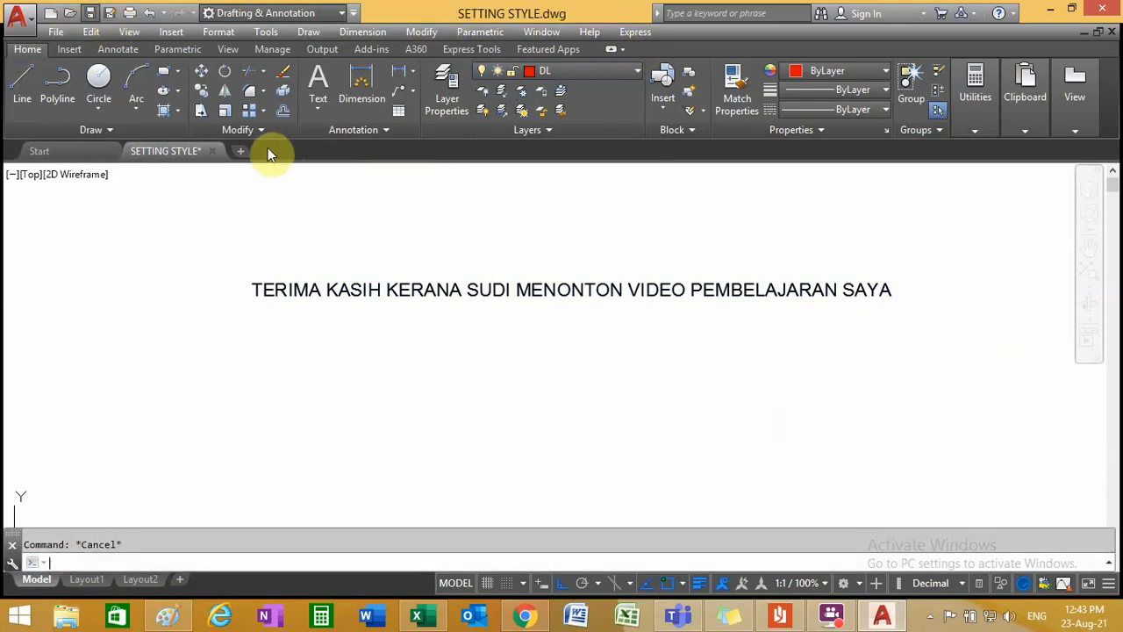
key("ctrl+s")
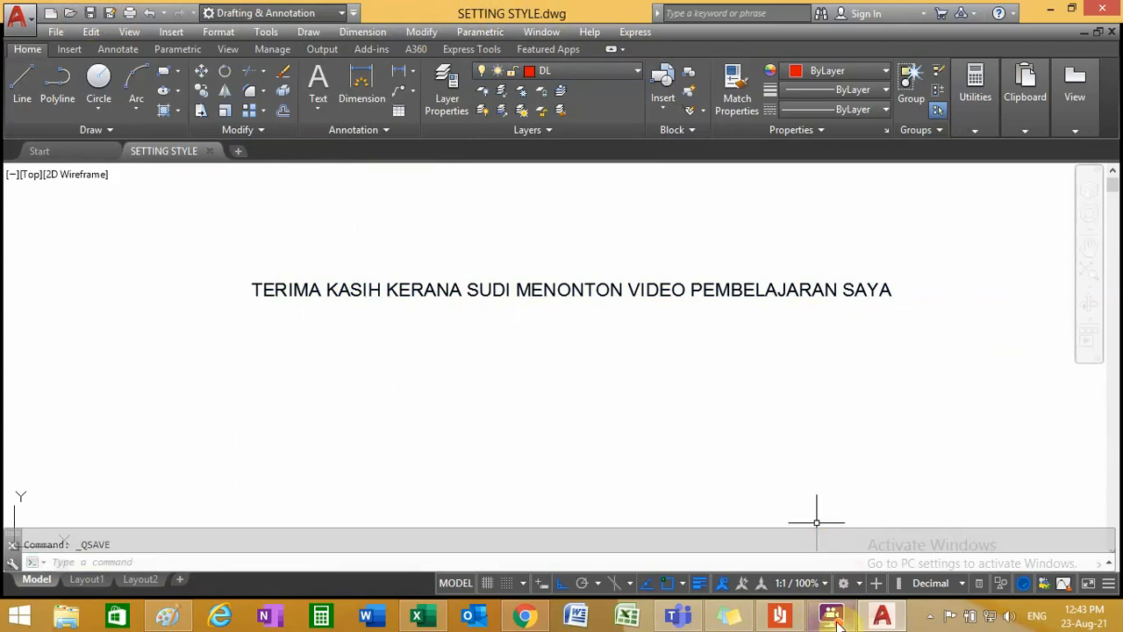
mouse_move(835, 621)
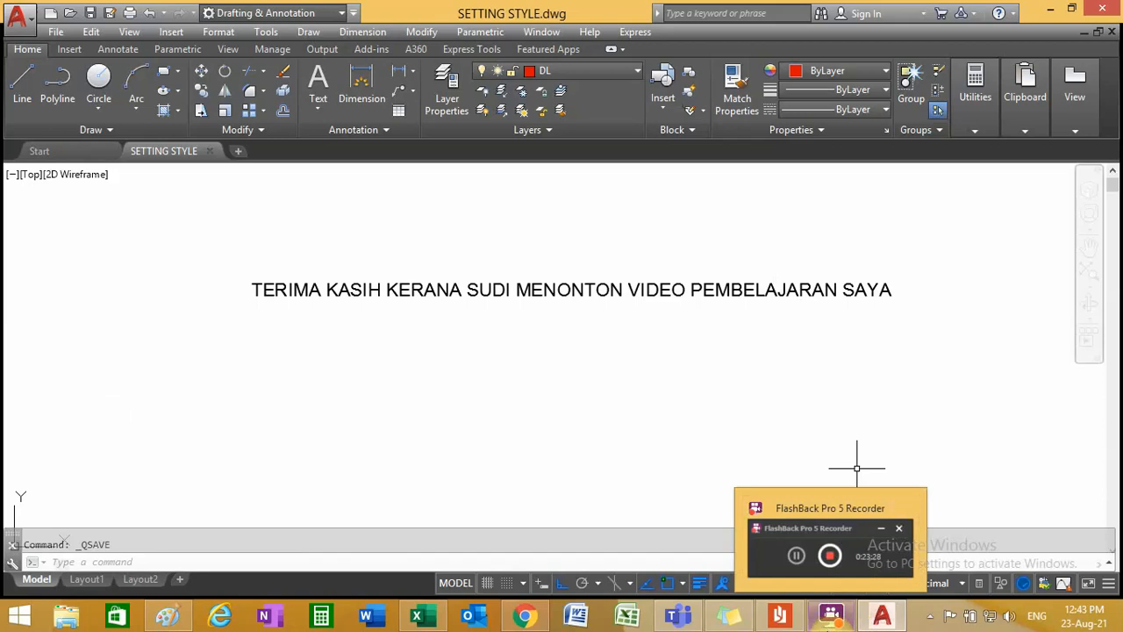